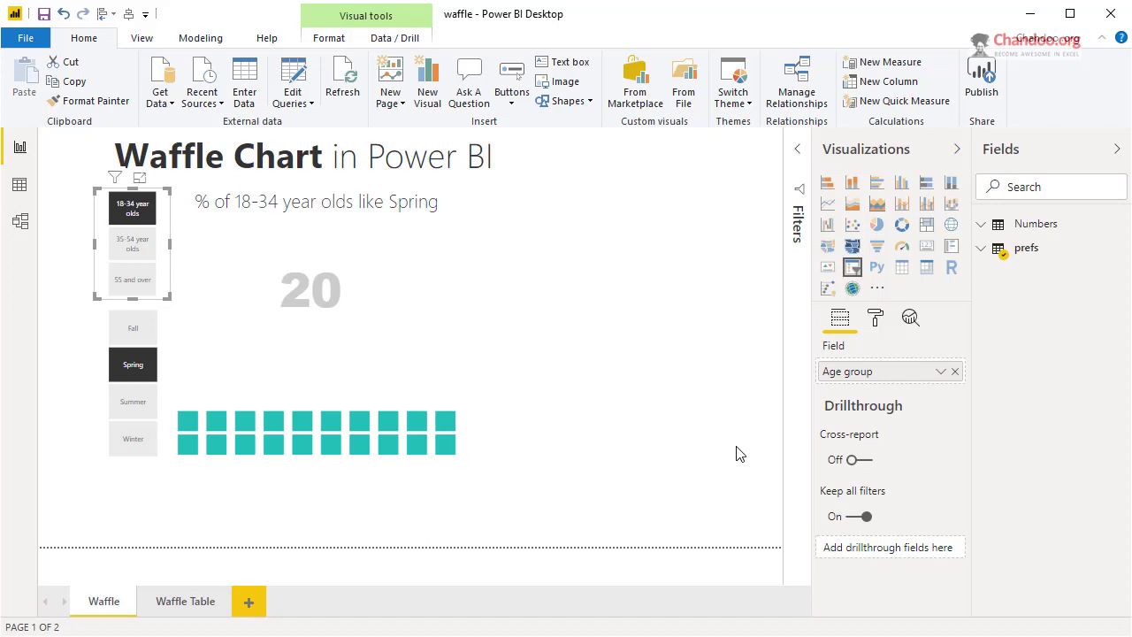
# View the waffle chart with Winter for 18-34 year olds, and with Winter and Spring for 55 and over
pyautogui.click(146, 252)
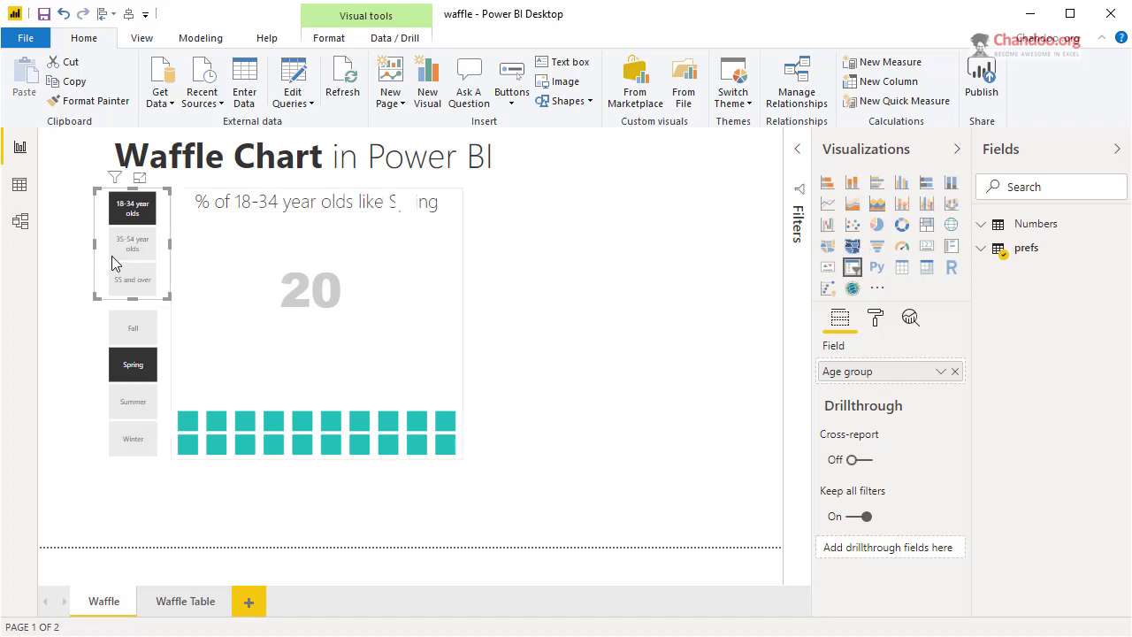
pyautogui.click(140, 225)
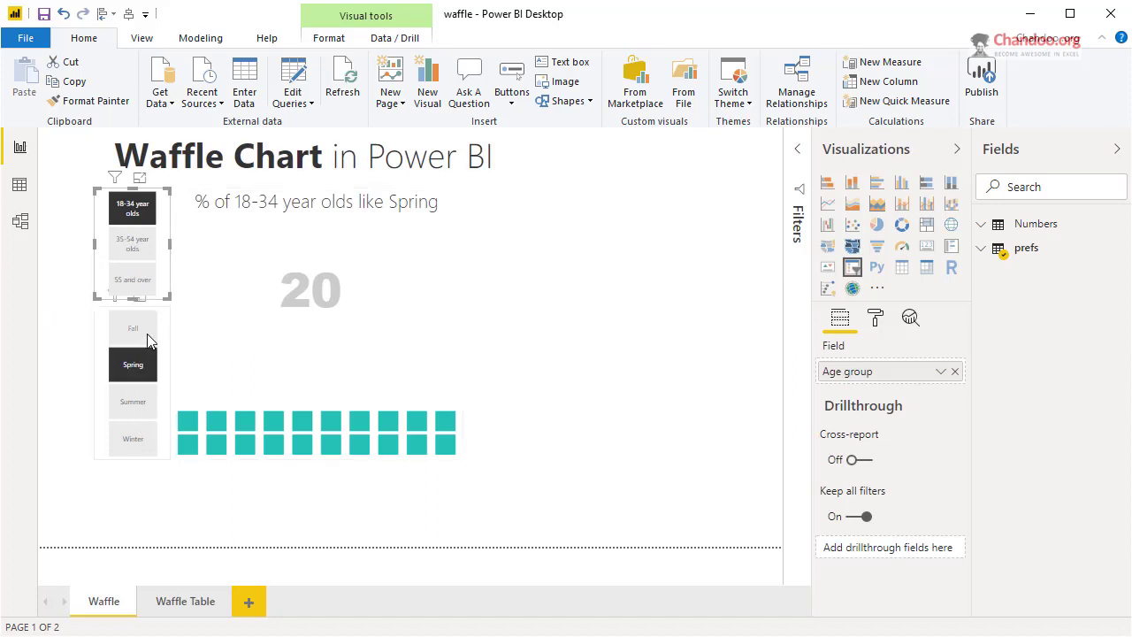
pyautogui.click(127, 438)
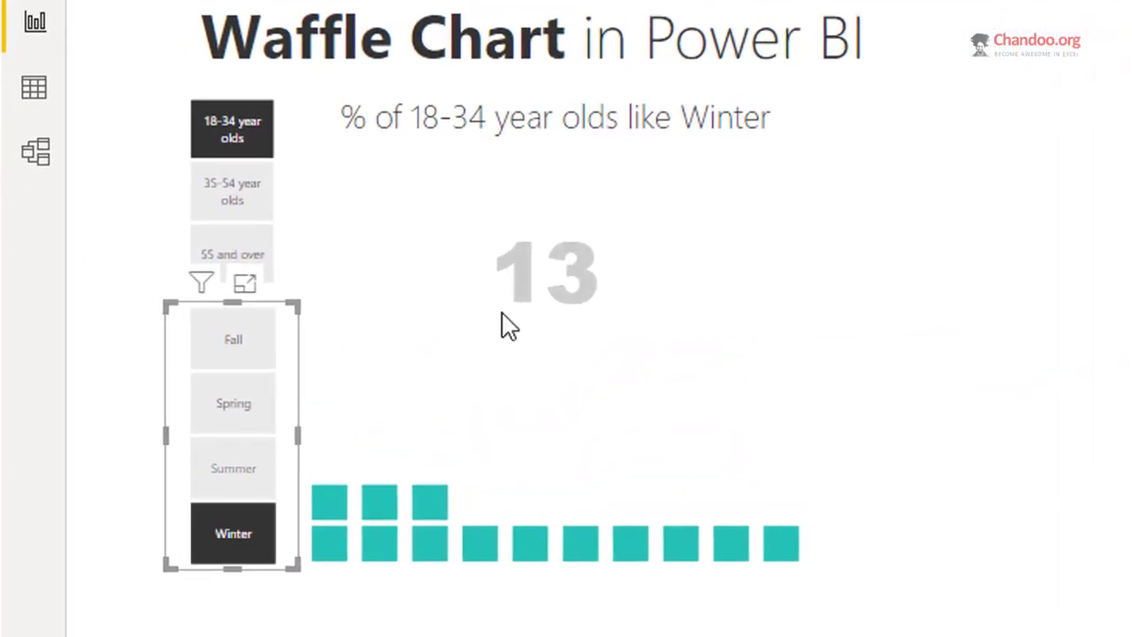
pyautogui.click(230, 254)
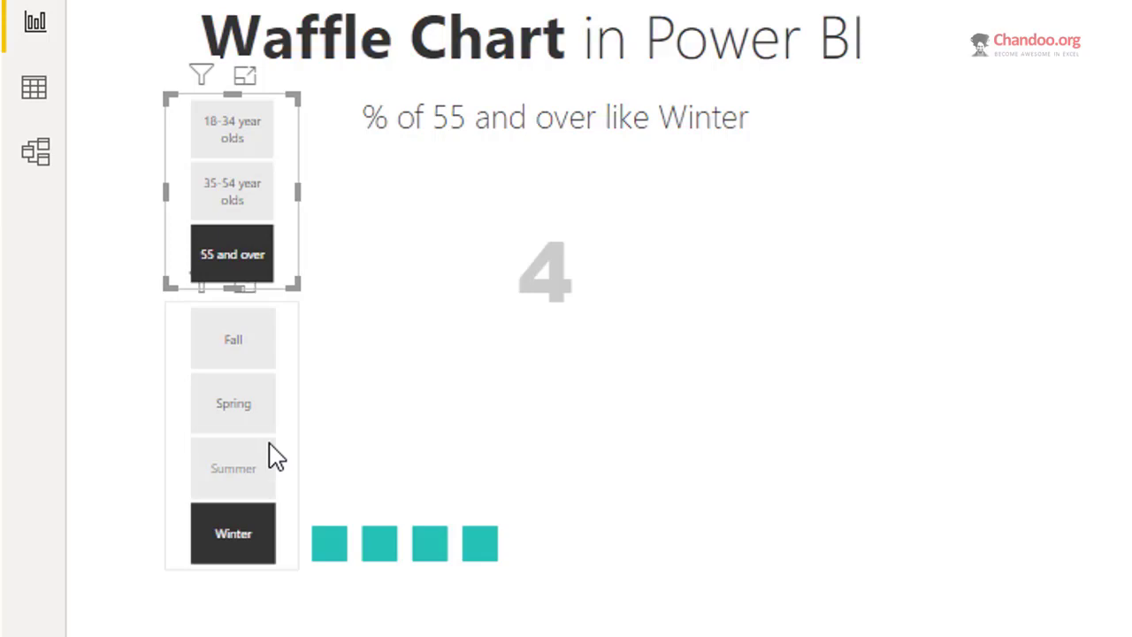
pyautogui.click(265, 412)
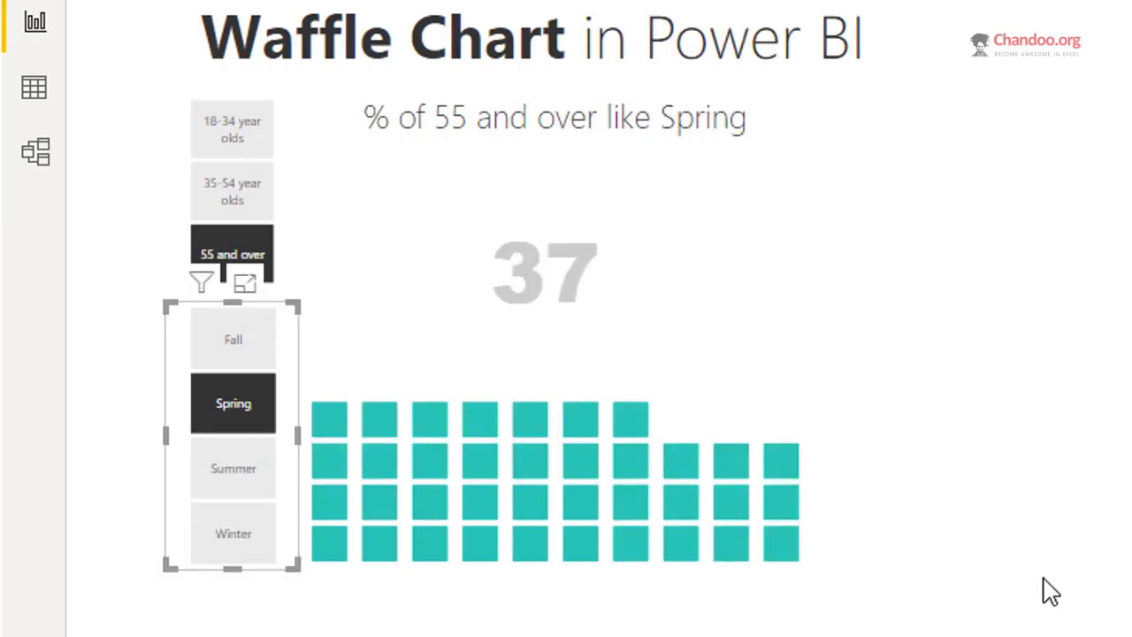
# Filter the waffle chart to 18-34 year olds and Summer, and deselect the slicer
pyautogui.click(237, 131)
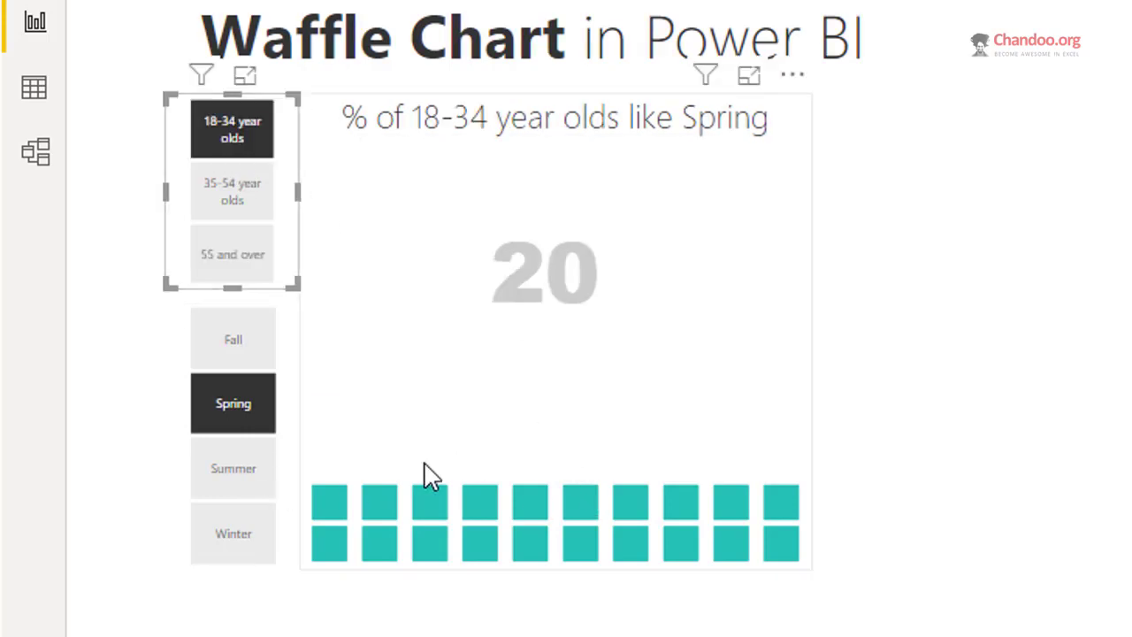
pyautogui.click(239, 488)
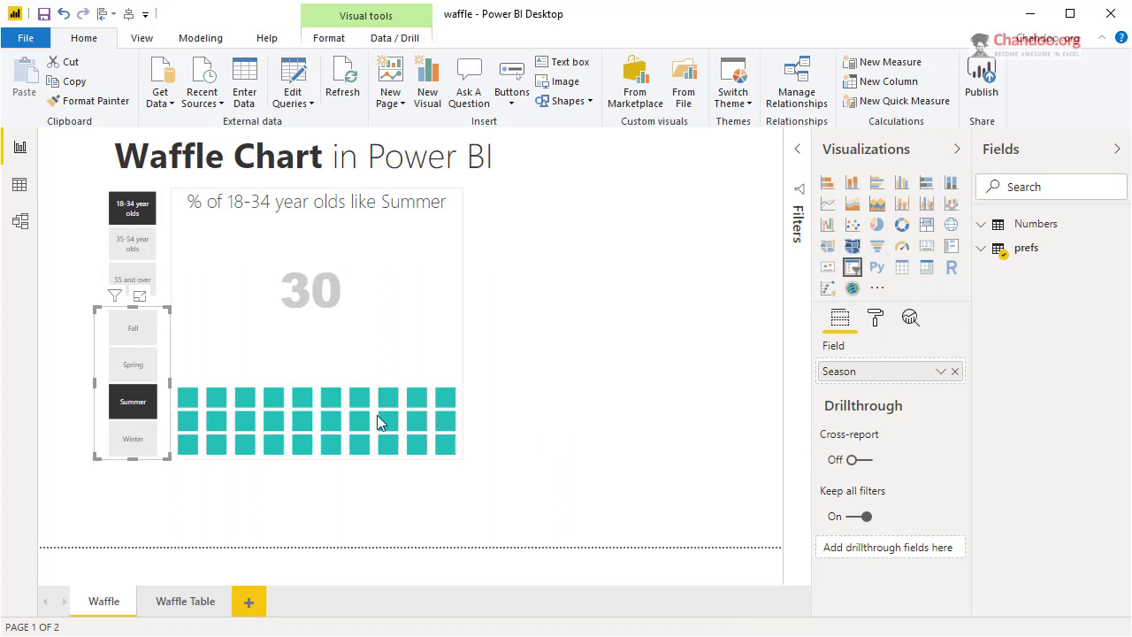
pyautogui.click(679, 437)
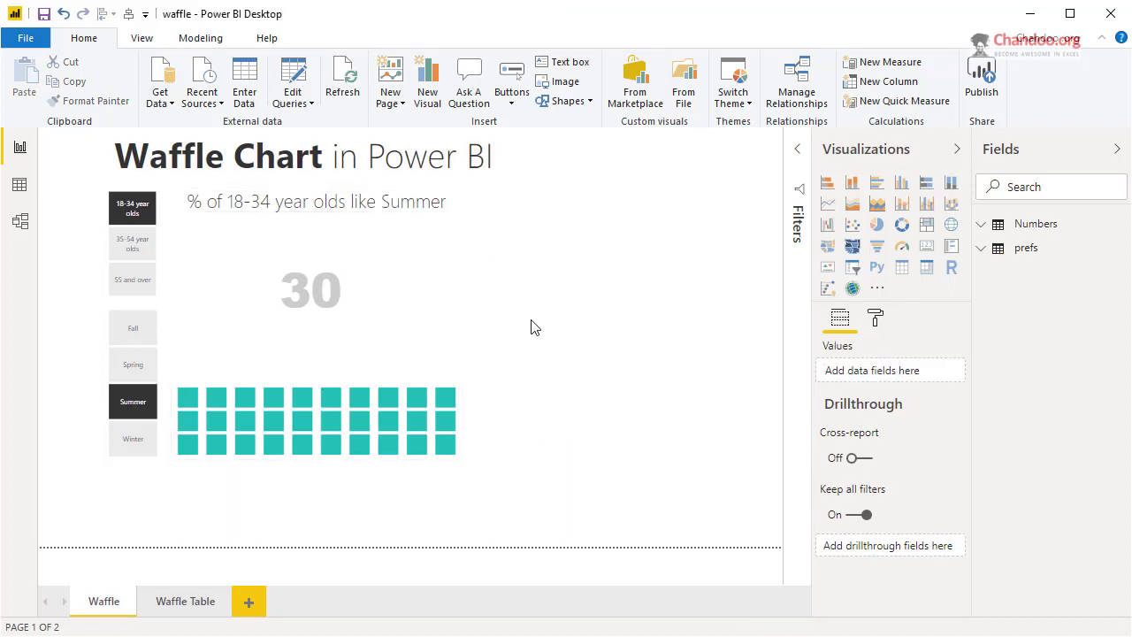
# Examine the Waffle Table page, the data rows of the prefs table and the relationships between the model's tables
pyautogui.click(171, 606)
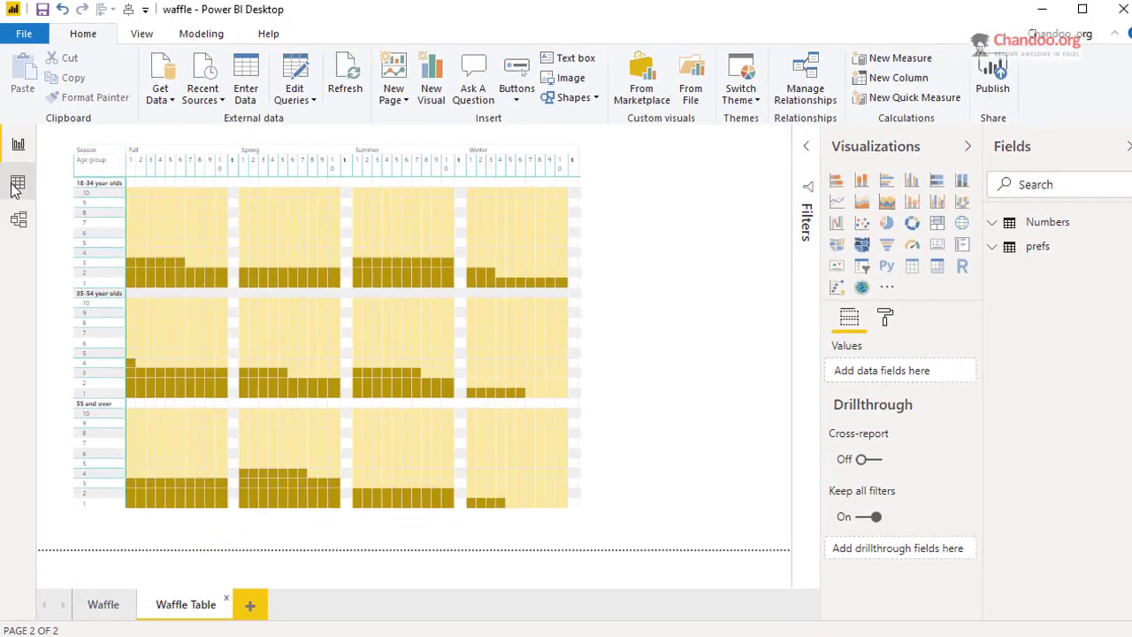
pyautogui.click(19, 185)
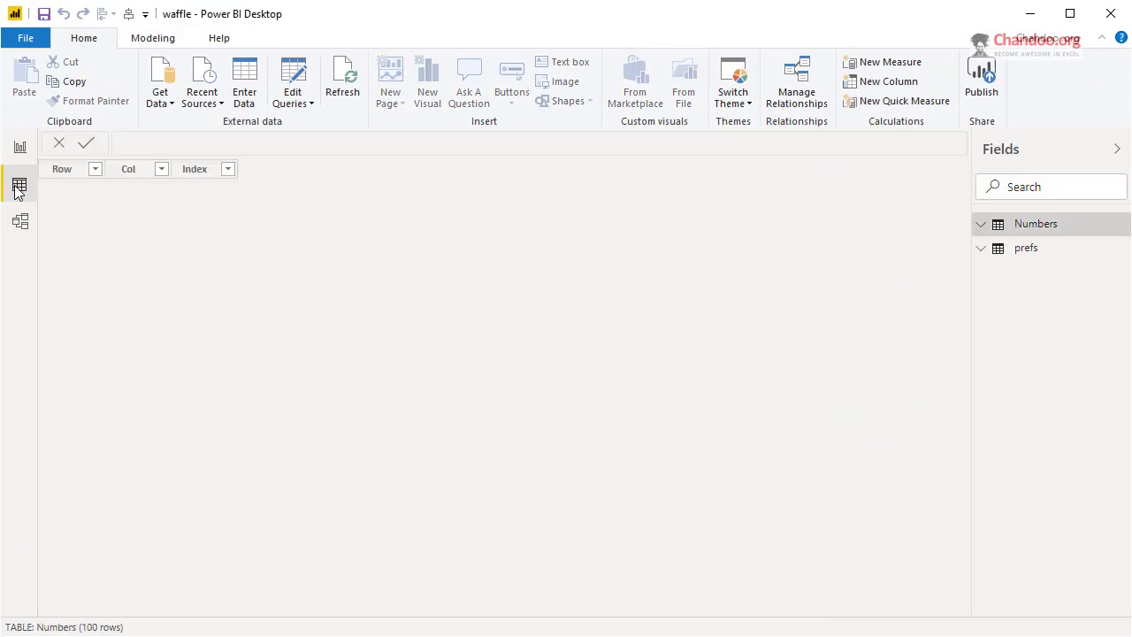
pyautogui.click(1029, 252)
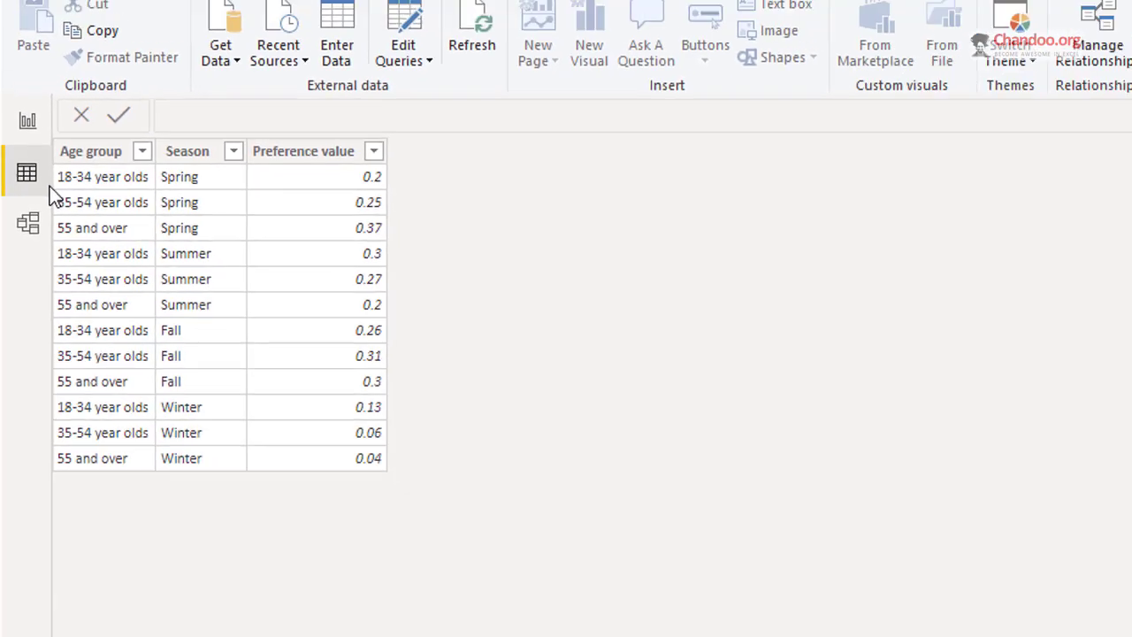
pyautogui.click(19, 221)
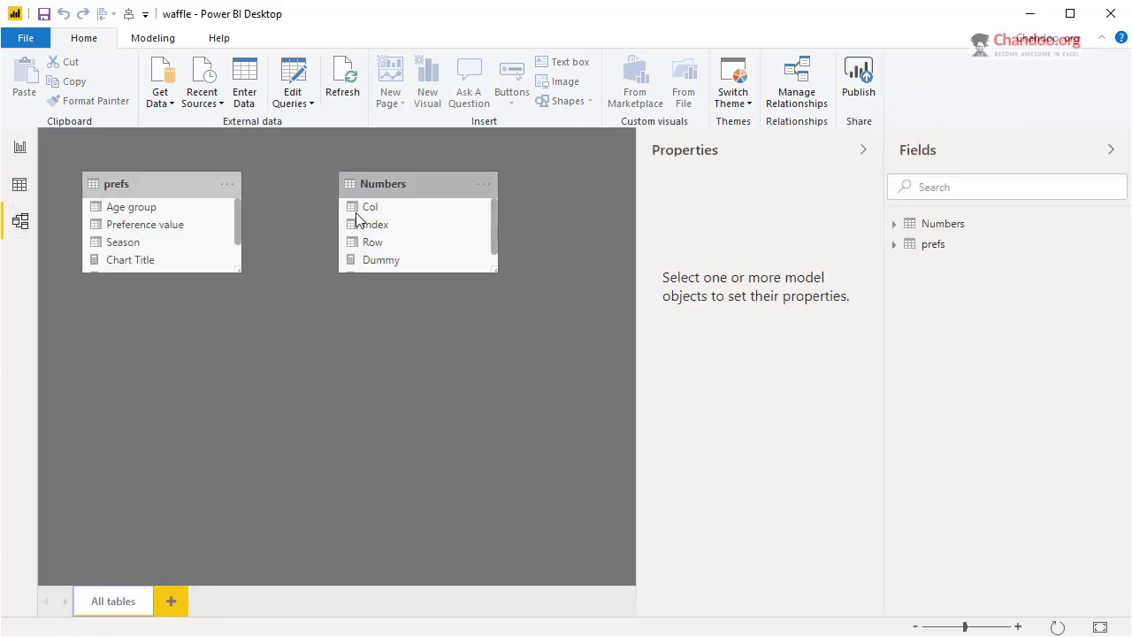
pyautogui.click(20, 186)
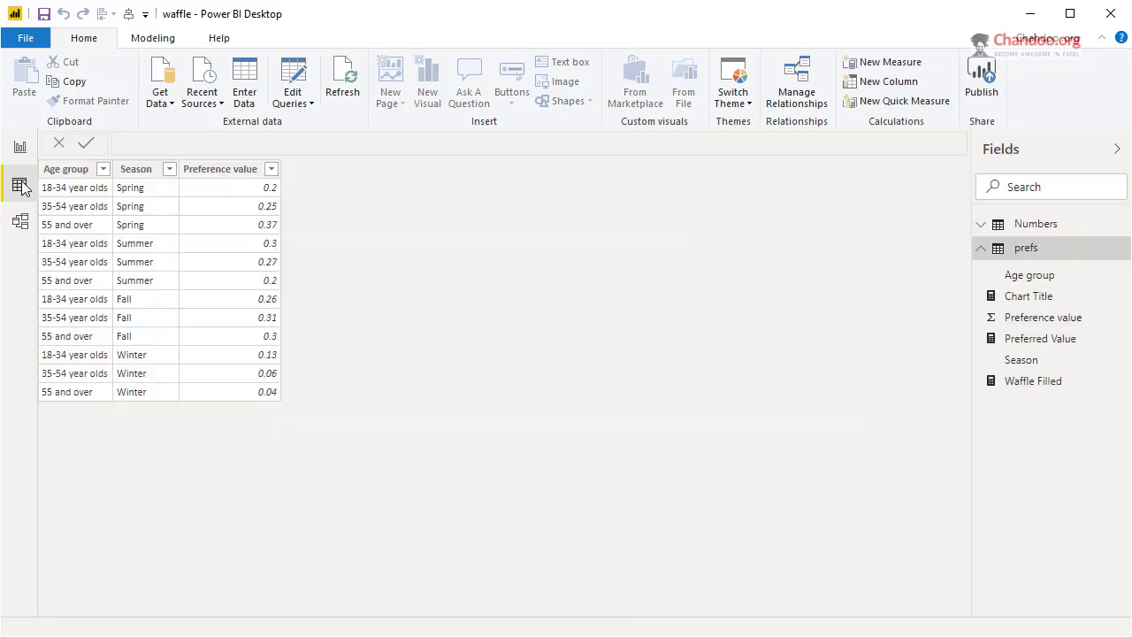
# Examine the Row, Col and Index values of the Numbers table from its first to its last row
pyautogui.click(1048, 224)
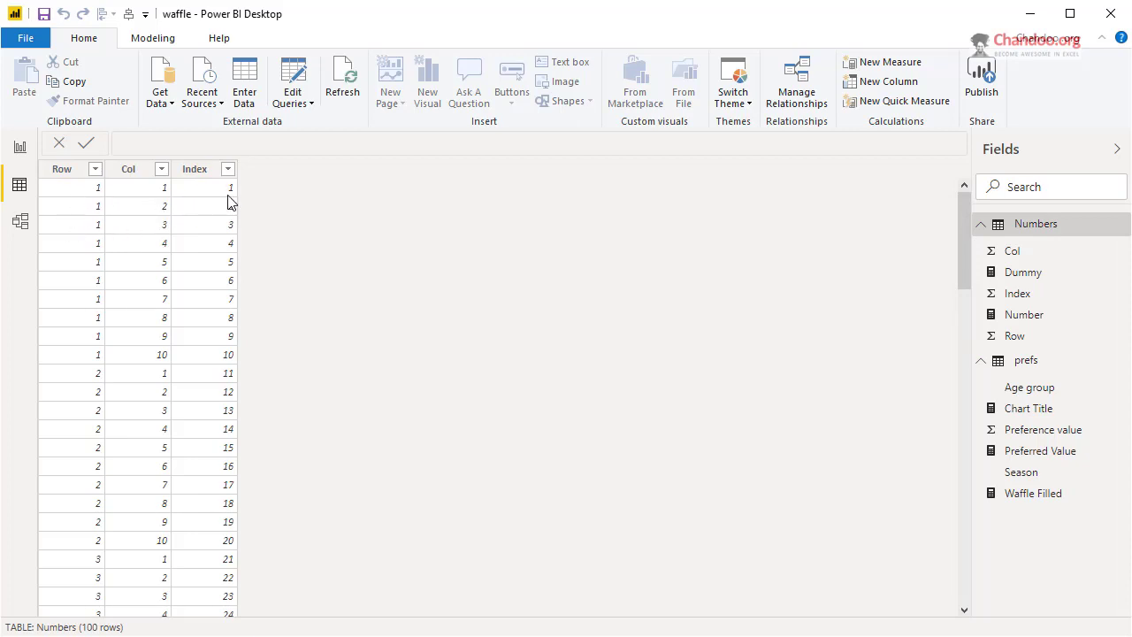
pyautogui.scroll(-15, 253, 336)
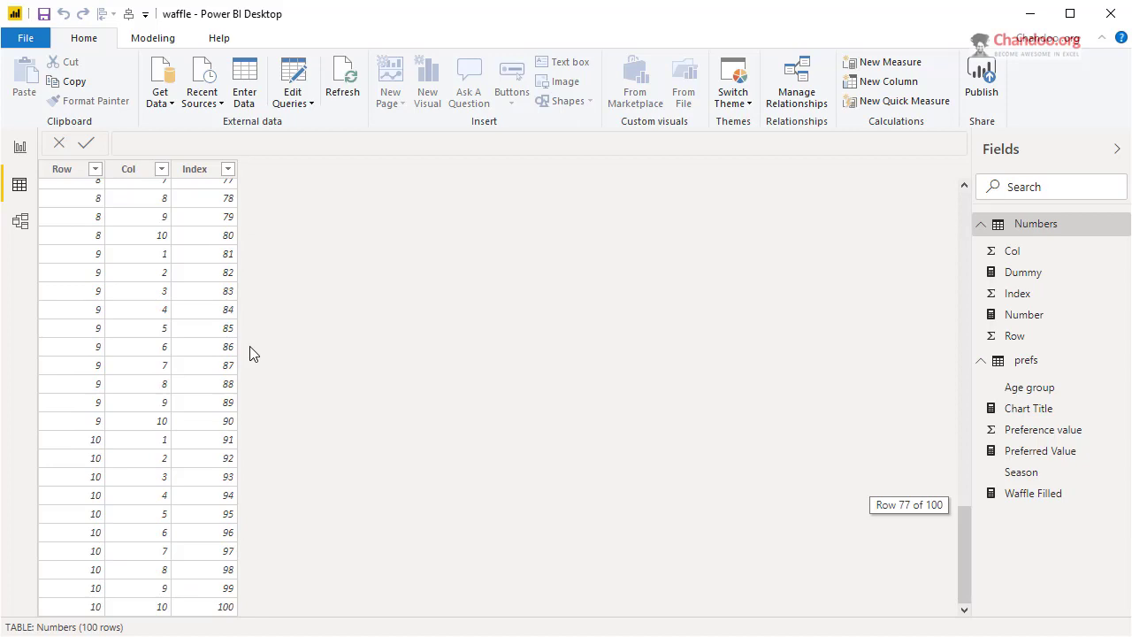
pyautogui.scroll(15, 155, 435)
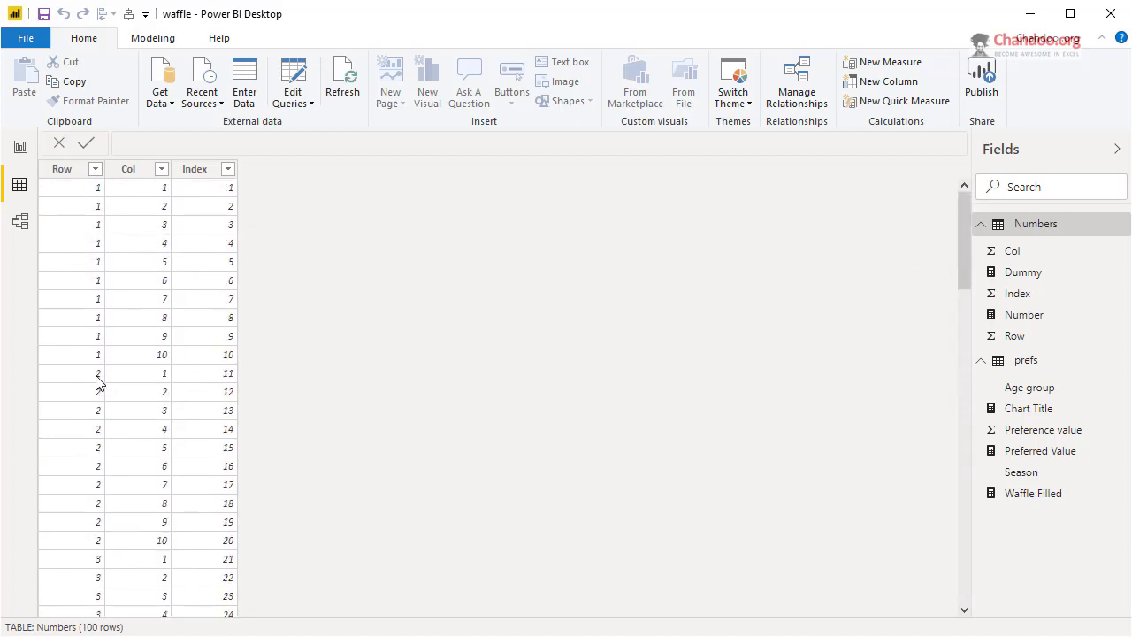
pyautogui.scroll(-10, 126, 480)
pyautogui.scroll(10, 127, 481)
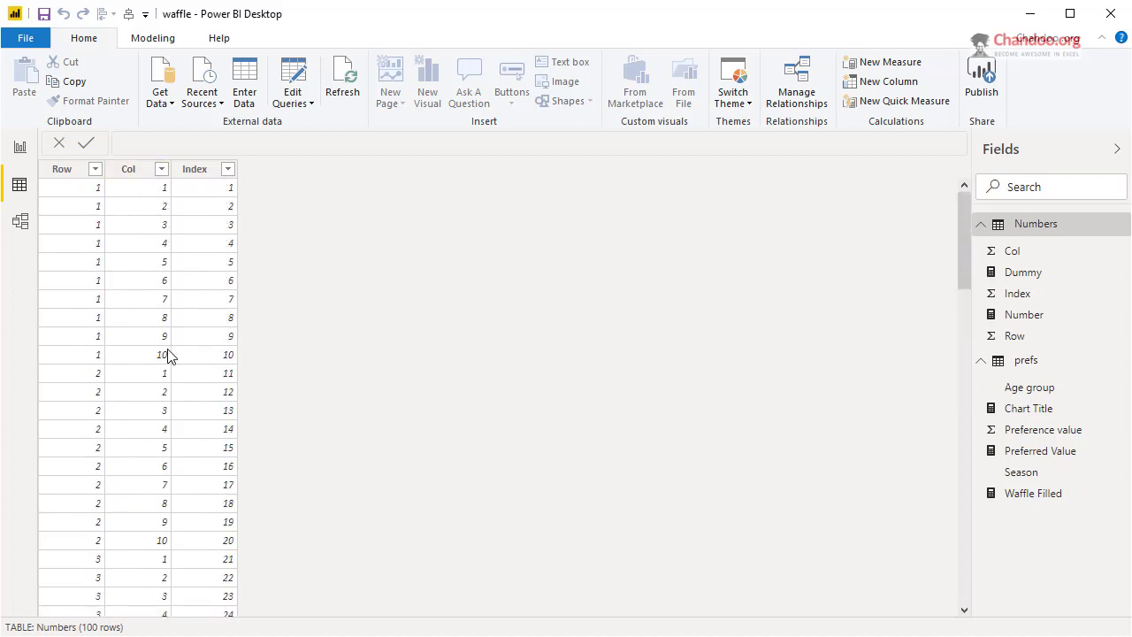
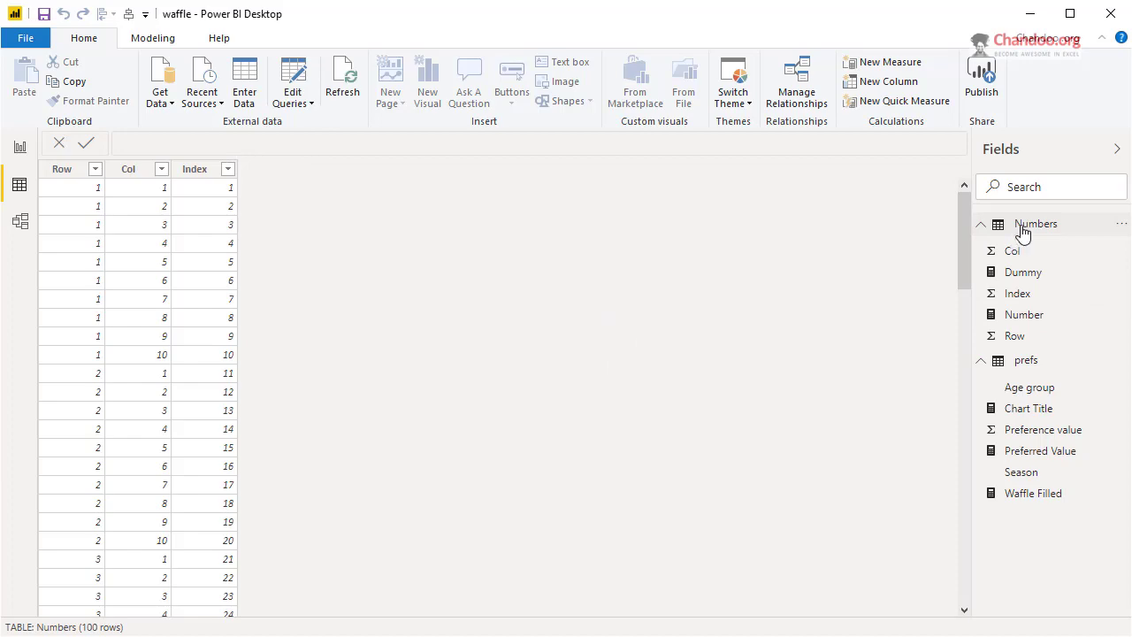
# Open the Numbers query for editing and review its Source, Converted to Table and Renamed Columns steps
pyautogui.rightClick(1023, 231)
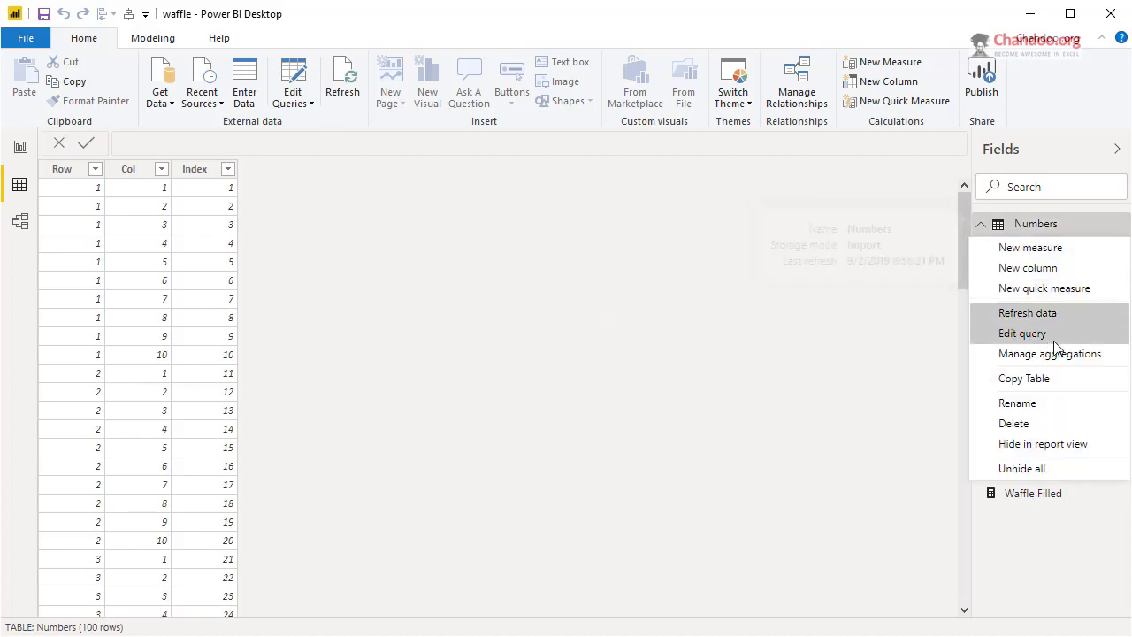
pyautogui.click(1026, 334)
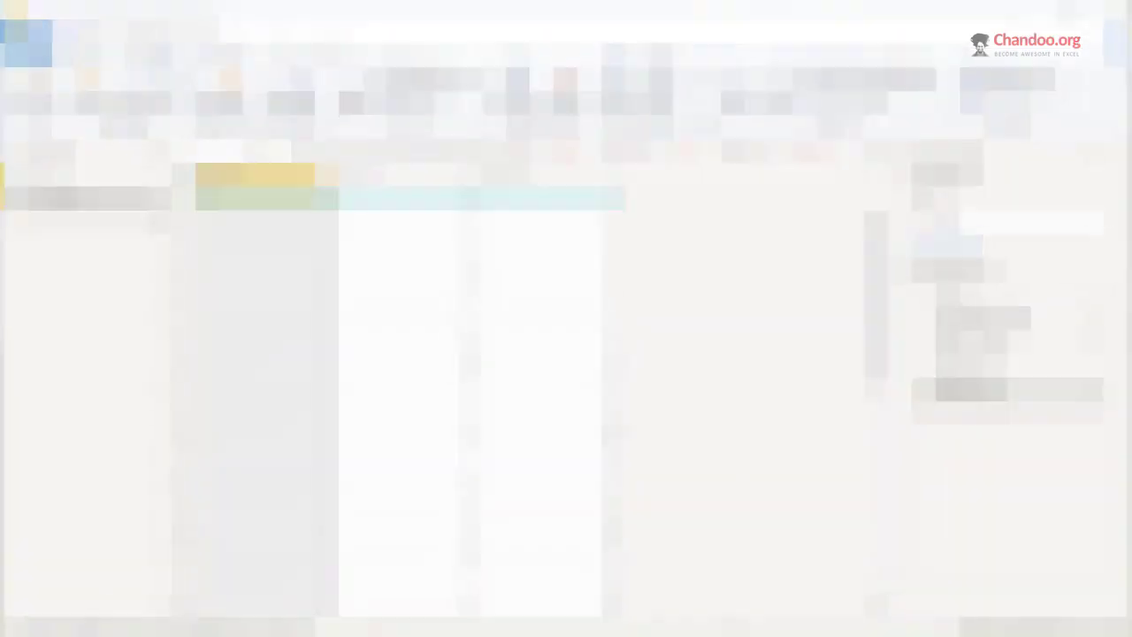
pyautogui.click(977, 294)
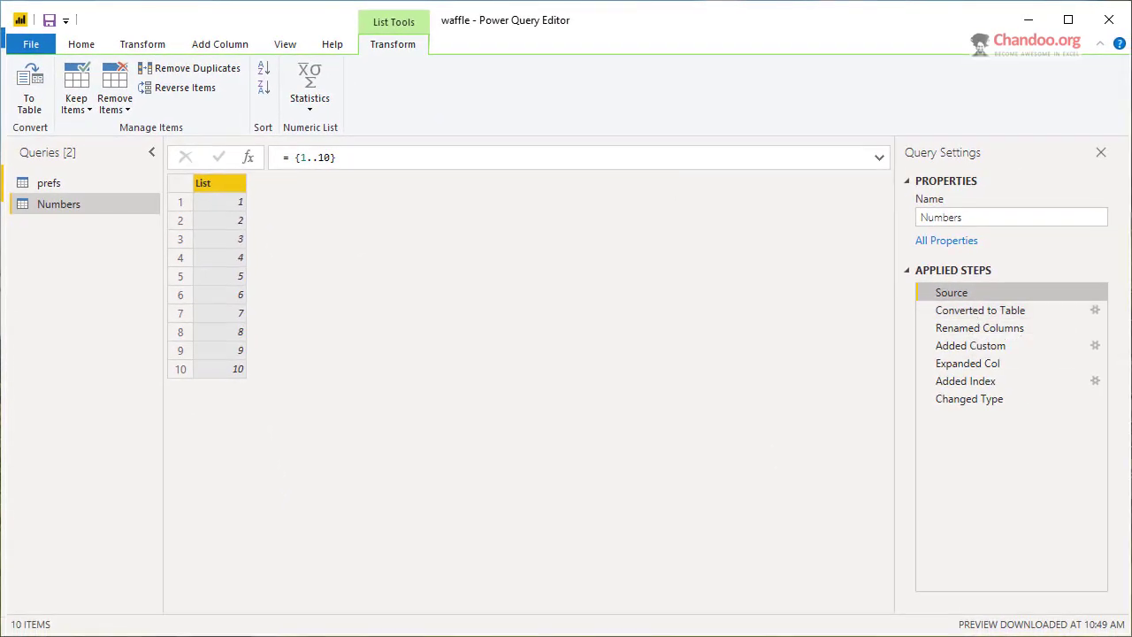
pyautogui.click(980, 309)
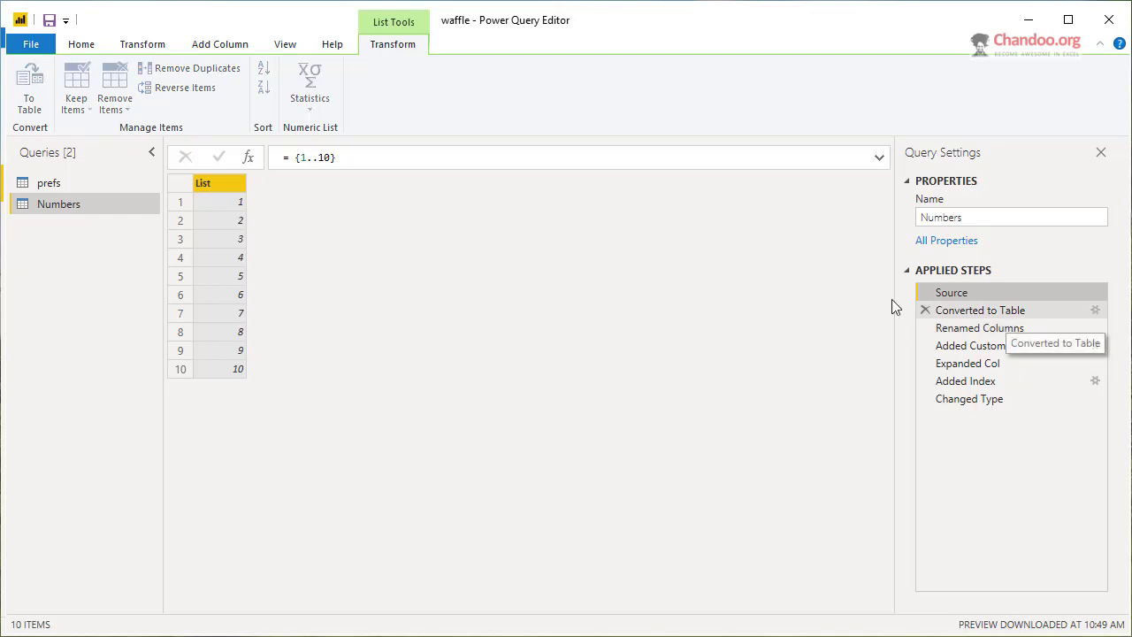
pyautogui.click(979, 327)
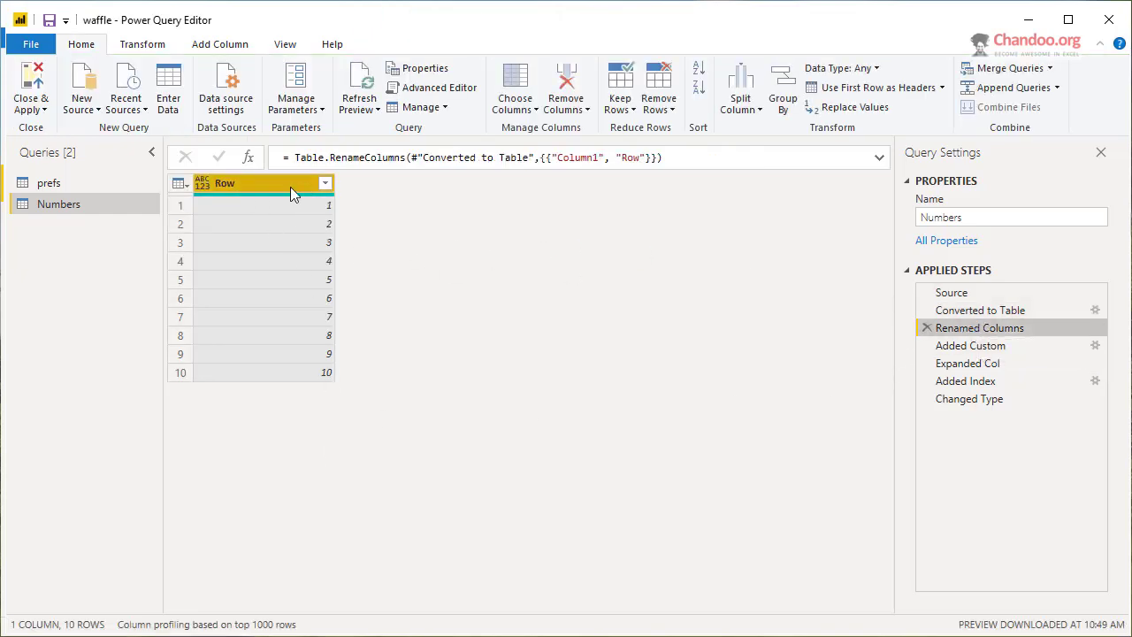
# Inspect the custom column formula behind the query's Added Custom step, leaving its definition unedited
pyautogui.click(1002, 348)
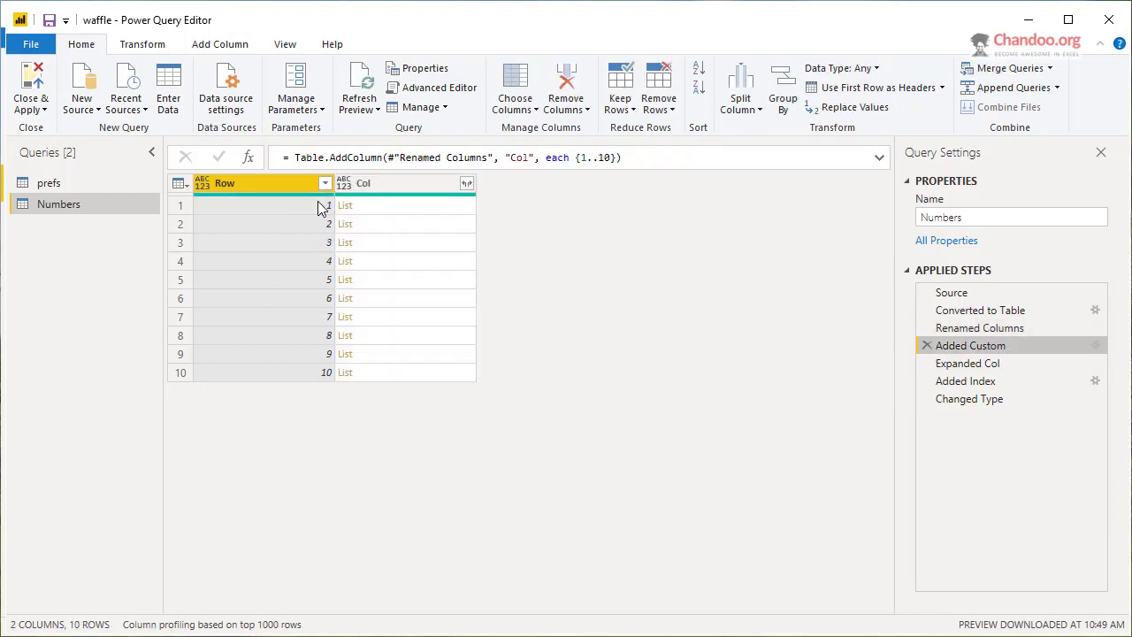
pyautogui.click(1095, 346)
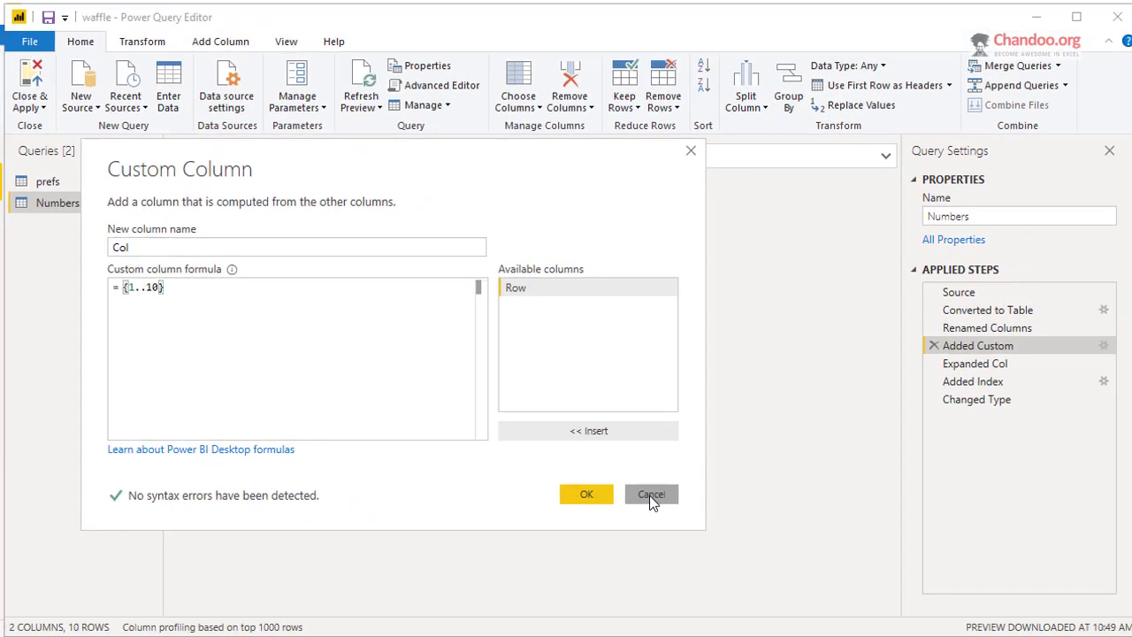
pyautogui.click(960, 591)
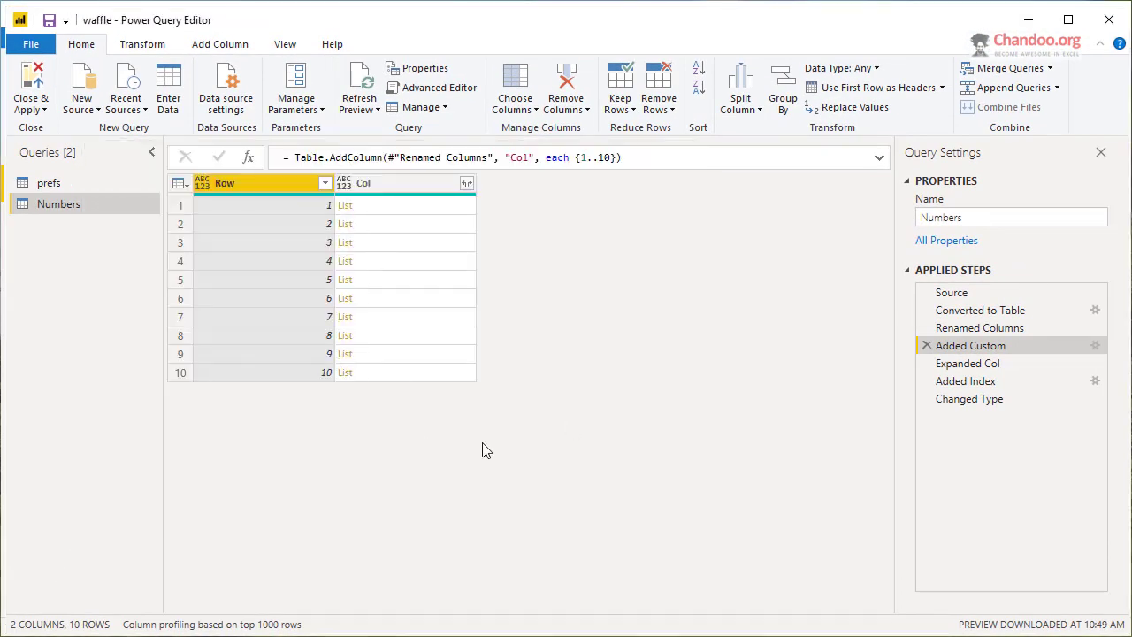
# Review the Expanded Col, Added Index and Changed Type steps and the Index Column starting options, and return to Power BI Desktop
pyautogui.click(966, 368)
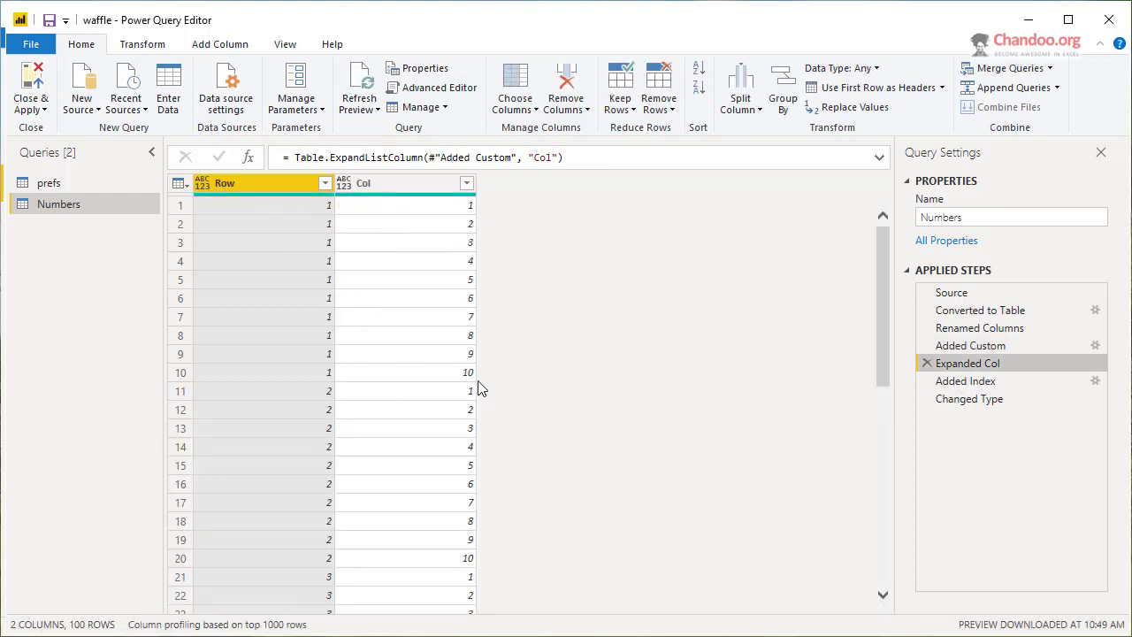
pyautogui.click(1005, 383)
pyautogui.click(206, 44)
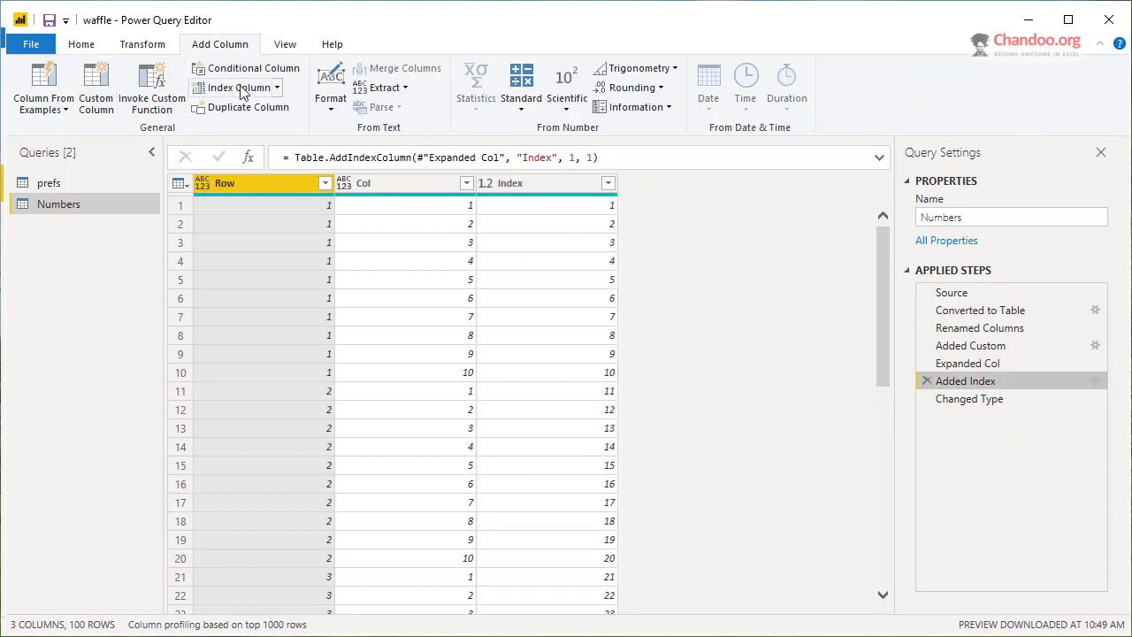
pyautogui.click(270, 87)
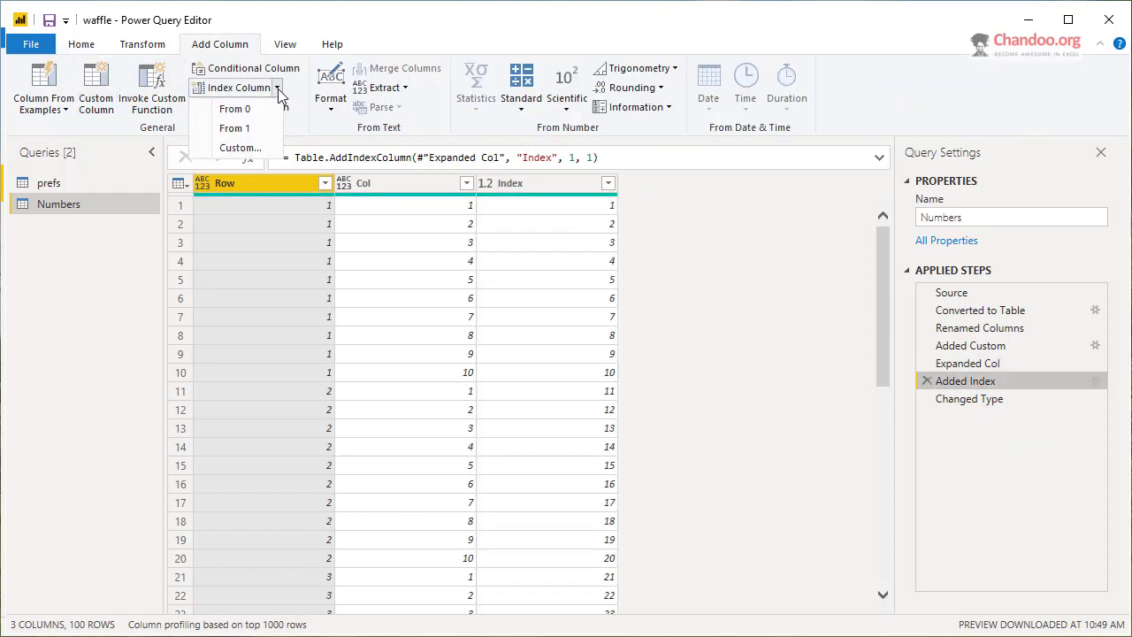
pyautogui.click(791, 291)
pyautogui.scroll(-3, 682, 384)
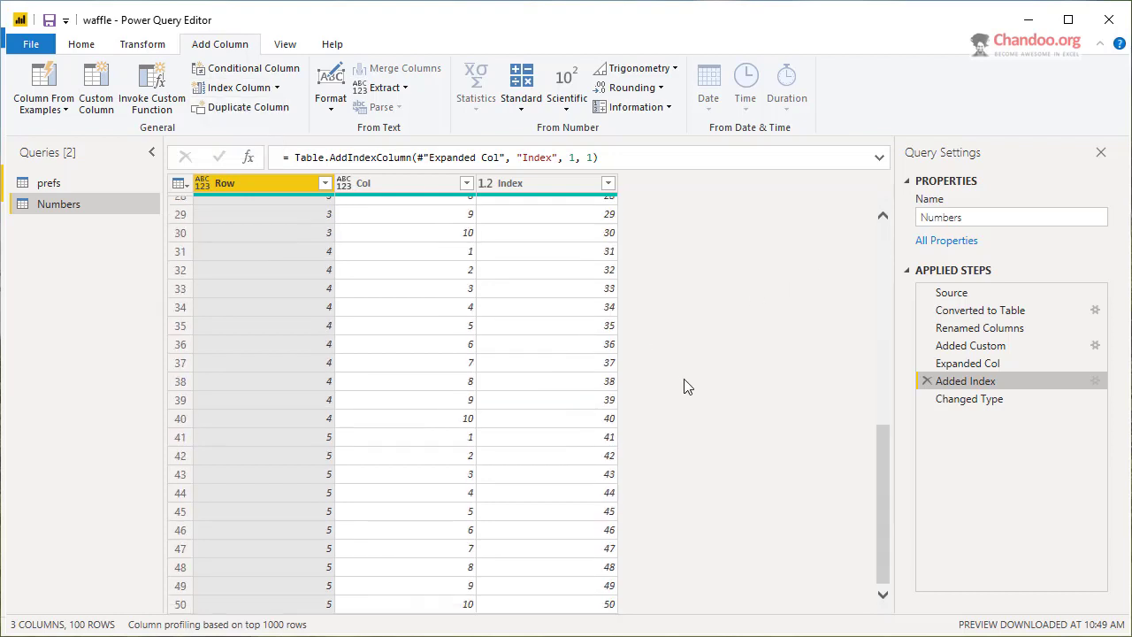
pyautogui.click(981, 400)
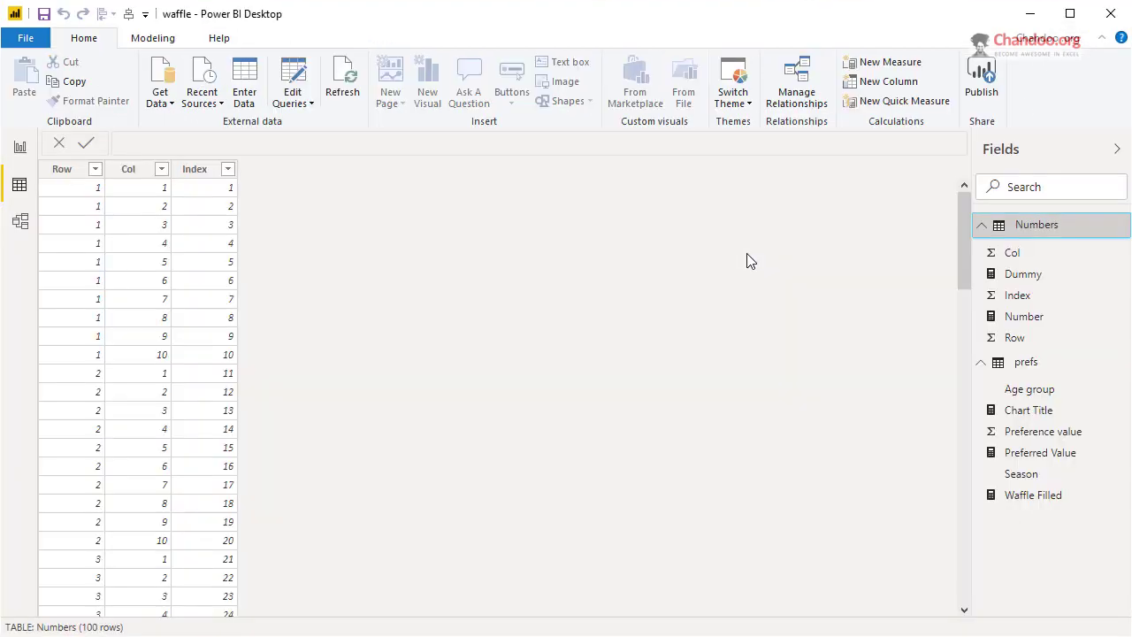
# Recheck the model's table relationships and the Numbers data, and expand the Numbers table's fields in the report view
pyautogui.click(21, 221)
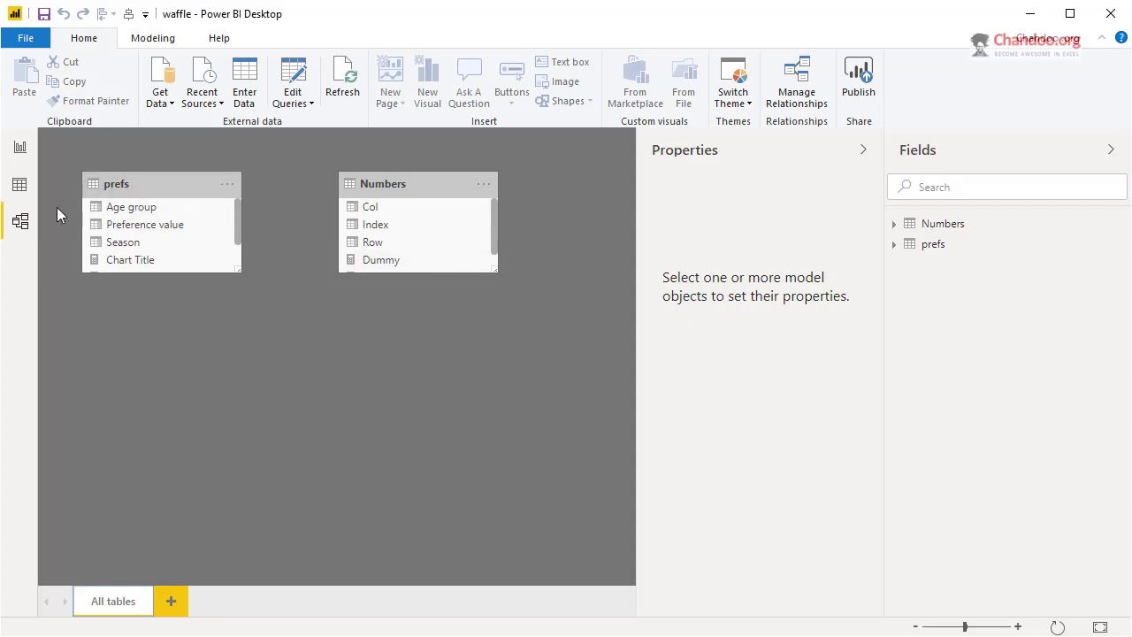
pyautogui.click(32, 195)
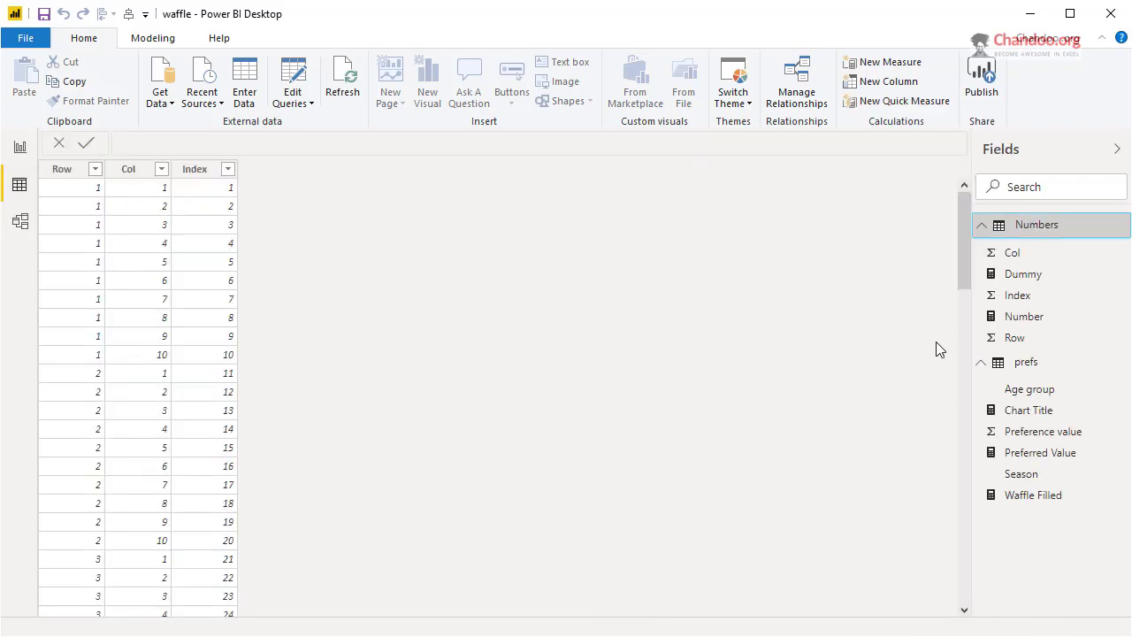
pyautogui.click(16, 147)
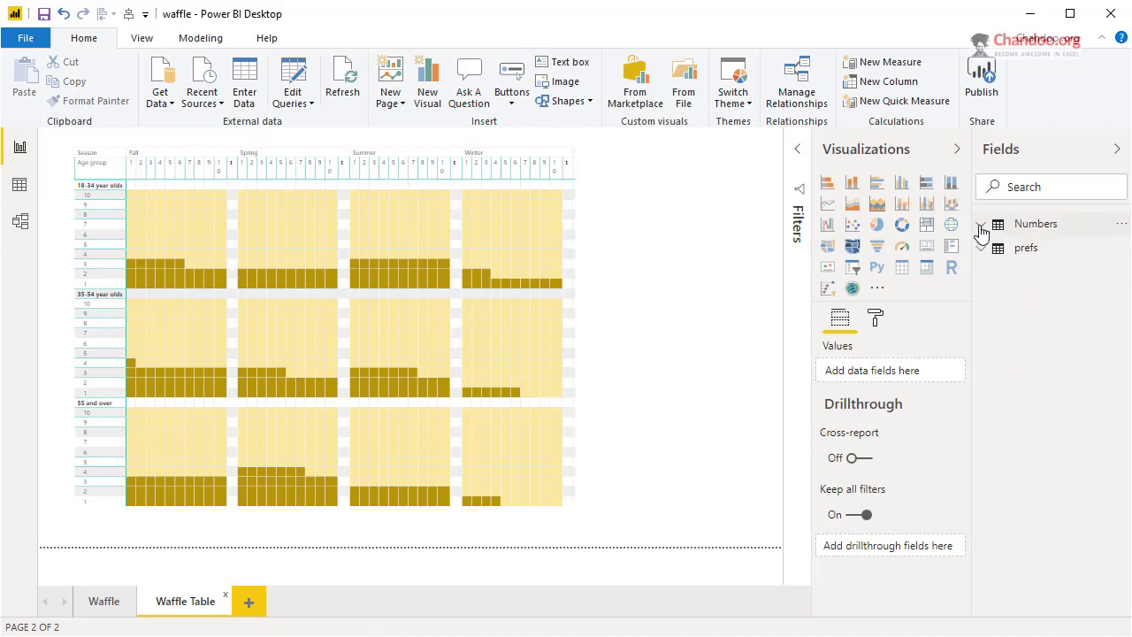
pyautogui.click(1035, 228)
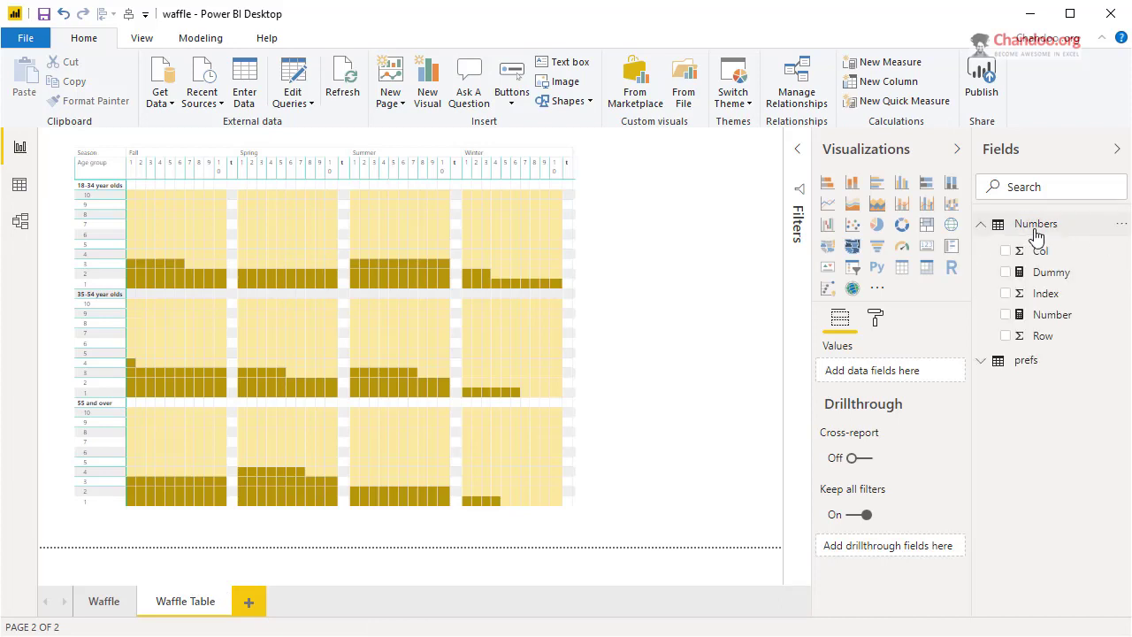
# Inspect the DAX formula of the Number measure in the Numbers table, leaving its definition unedited
pyautogui.click(1048, 314)
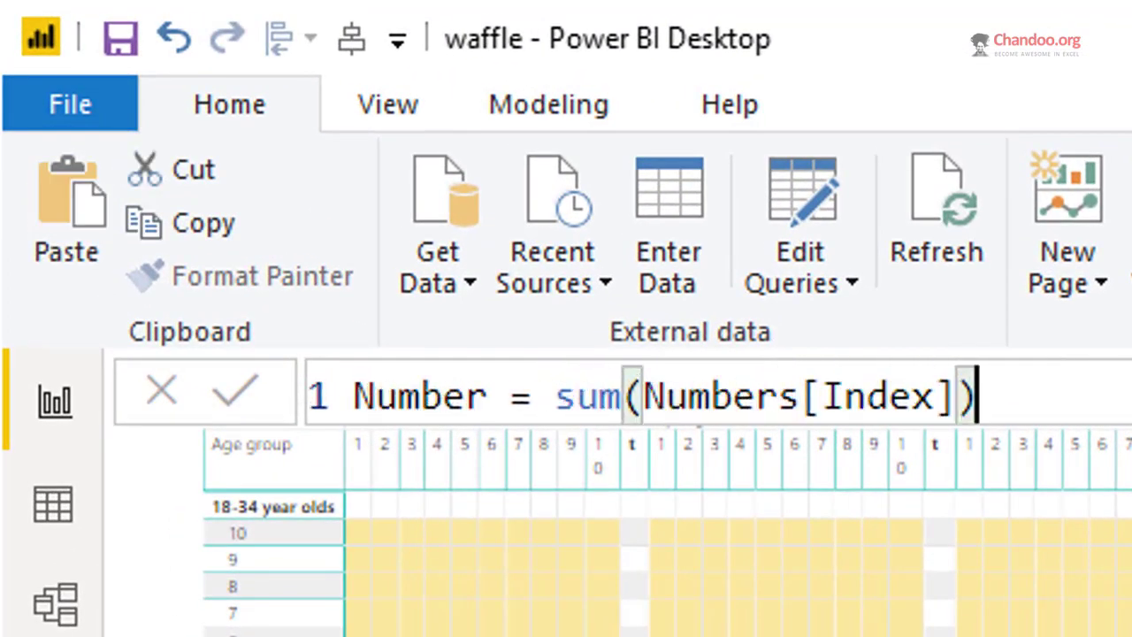
pyautogui.click(1127, 389)
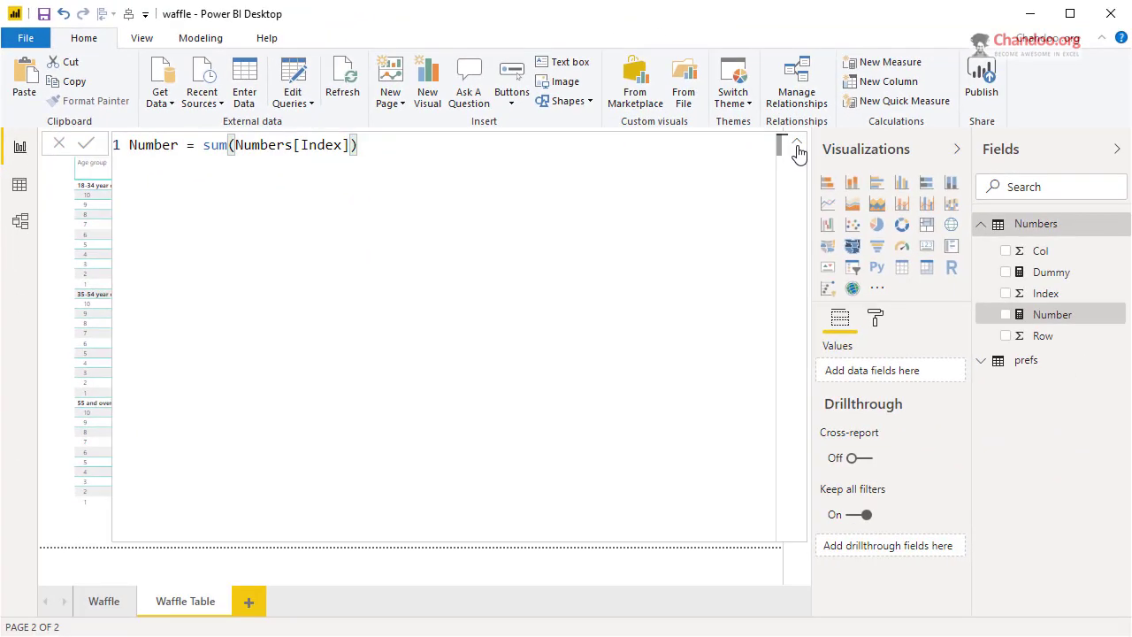
pyautogui.click(796, 145)
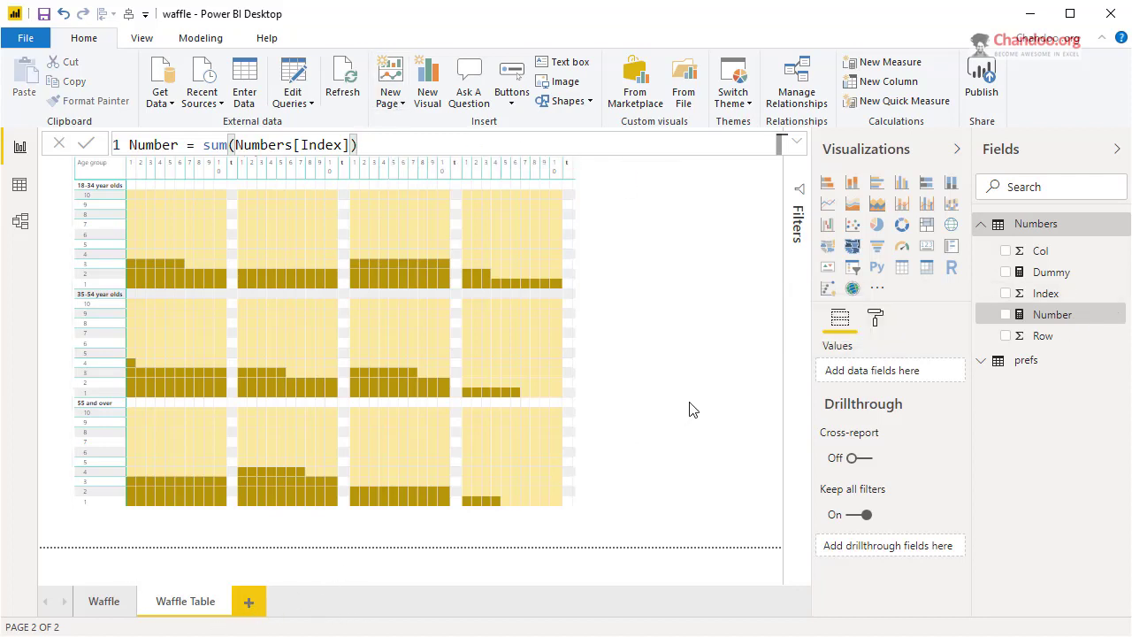
# Add a new report page and place an enlarged table visual on it
pyautogui.click(248, 603)
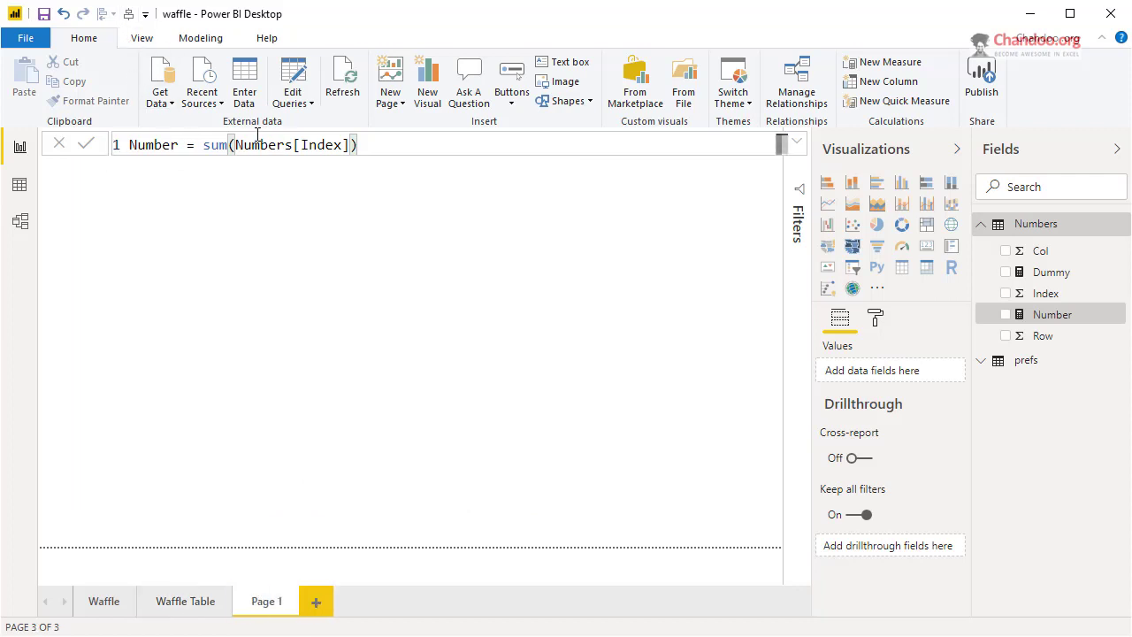
pyautogui.click(468, 247)
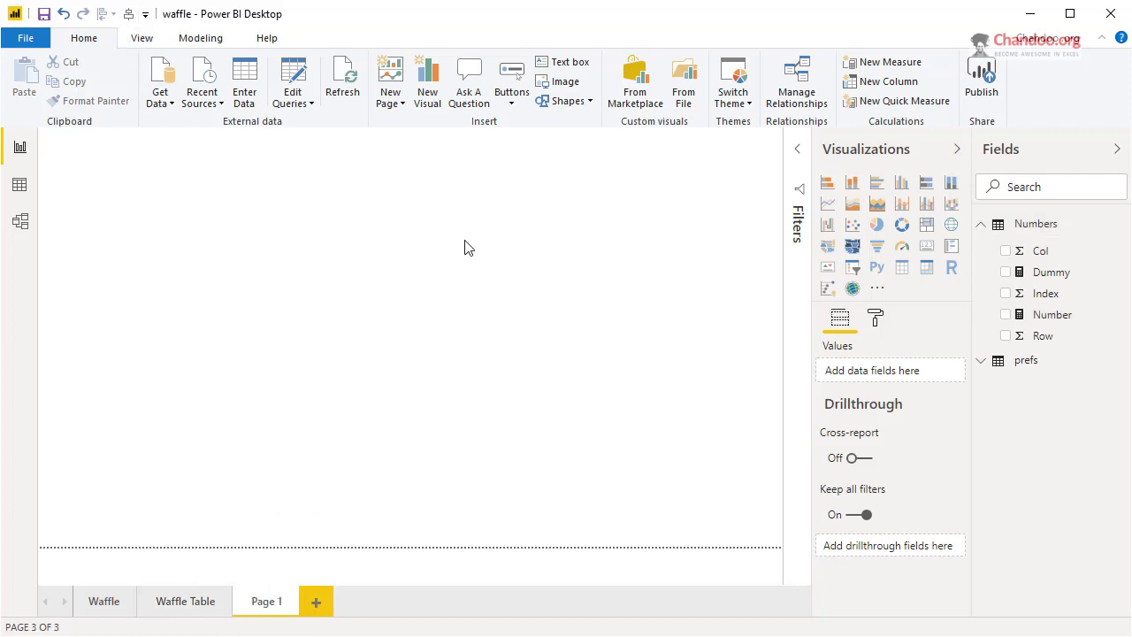
pyautogui.click(902, 268)
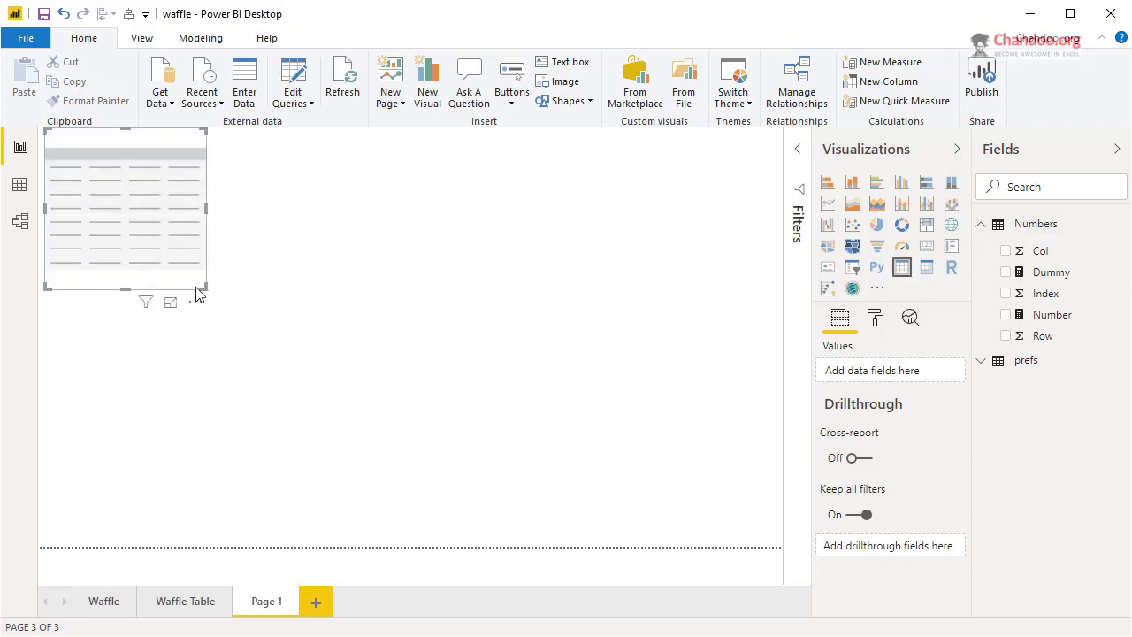
pyautogui.moveTo(203, 287); pyautogui.dragTo(332, 492)
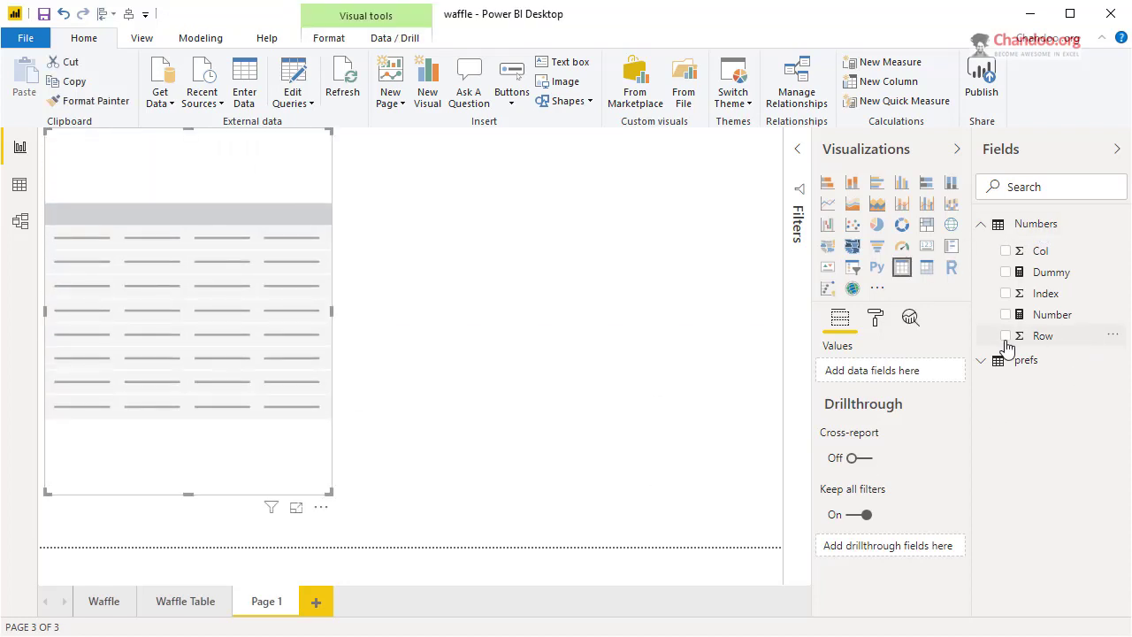
# Fill the table visual with the Row, Col and Number fields from Numbers, in that order
pyautogui.click(1006, 315)
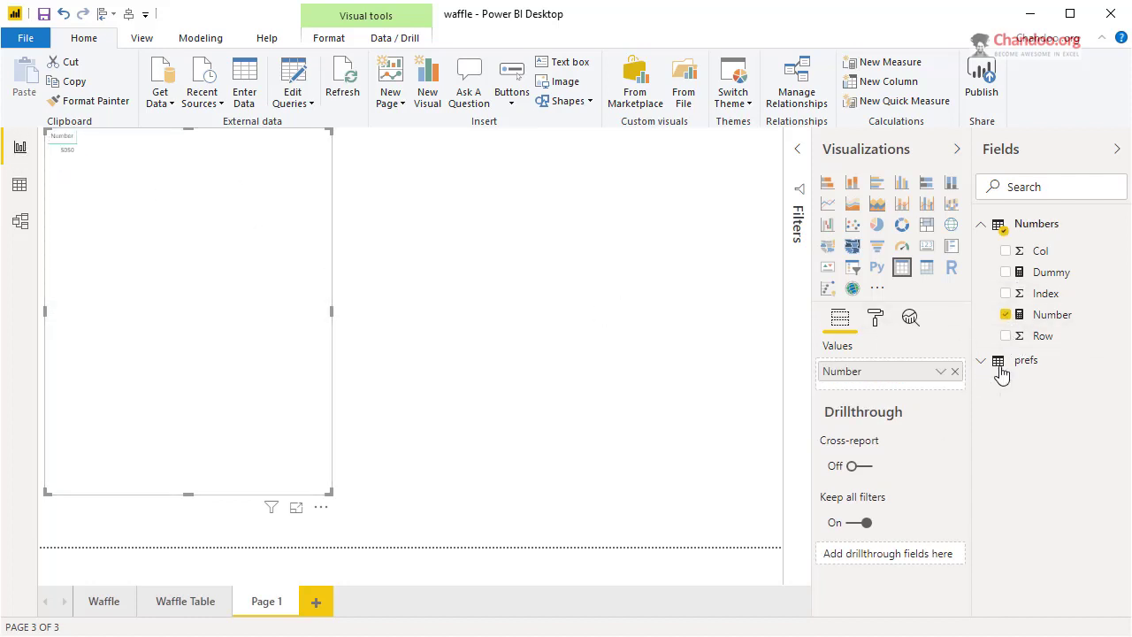
pyautogui.moveTo(1046, 345); pyautogui.dragTo(973, 359)
pyautogui.moveTo(1054, 257); pyautogui.dragTo(106, 186)
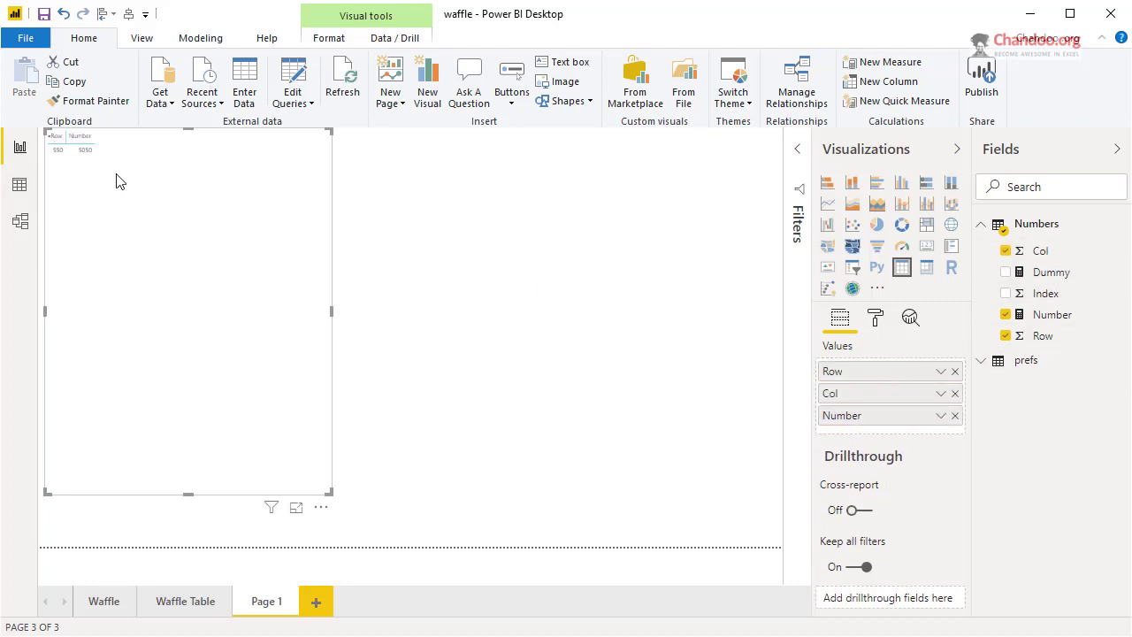
# Set both Row and Col in the table to Don't summarize and check the listed rows through the end
pyautogui.click(939, 374)
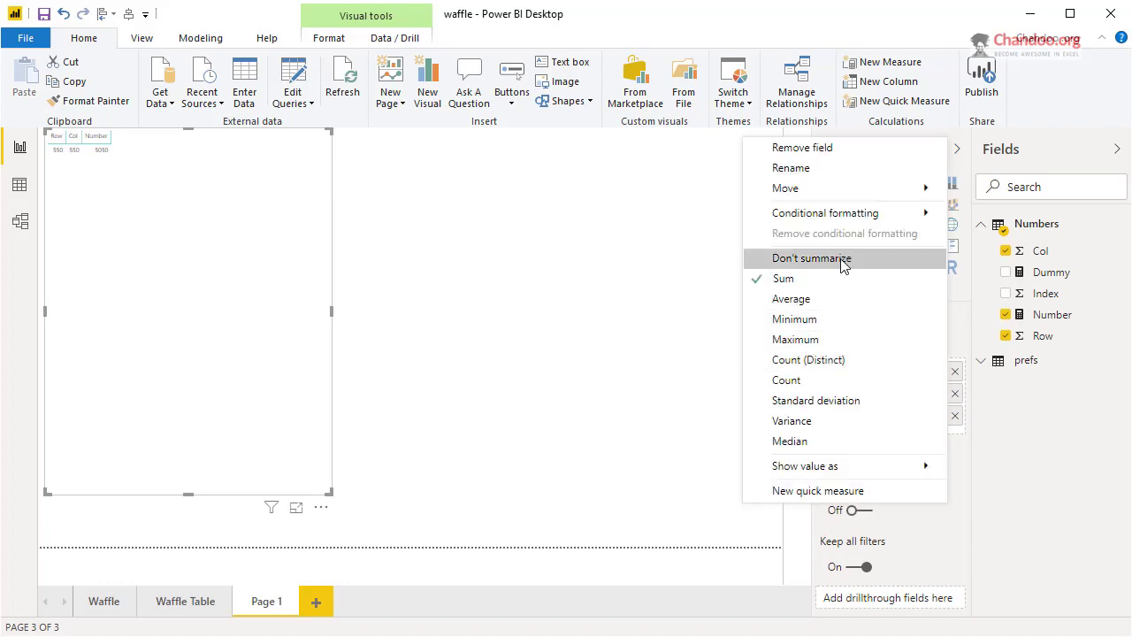
pyautogui.click(841, 260)
pyautogui.click(941, 395)
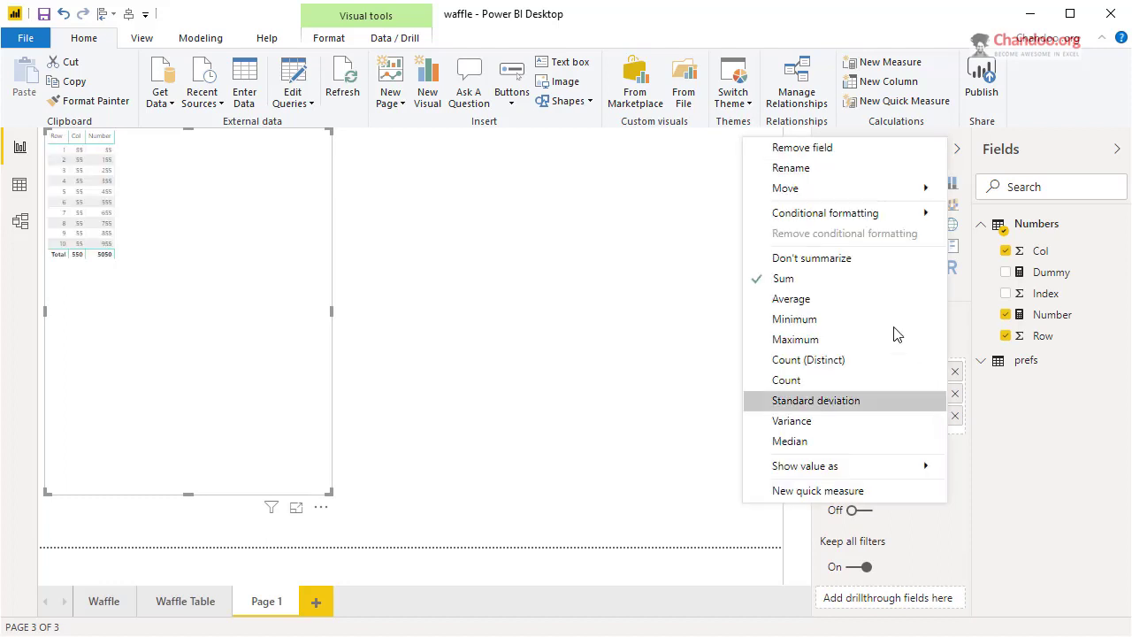
pyautogui.click(812, 257)
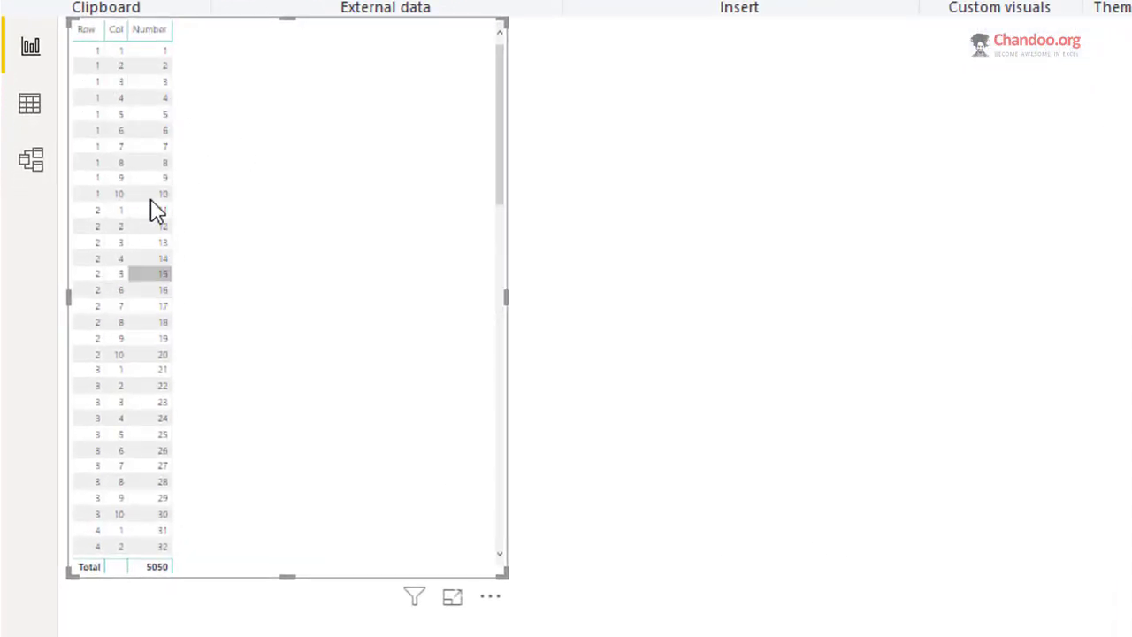
pyautogui.scroll(-15, 151, 392)
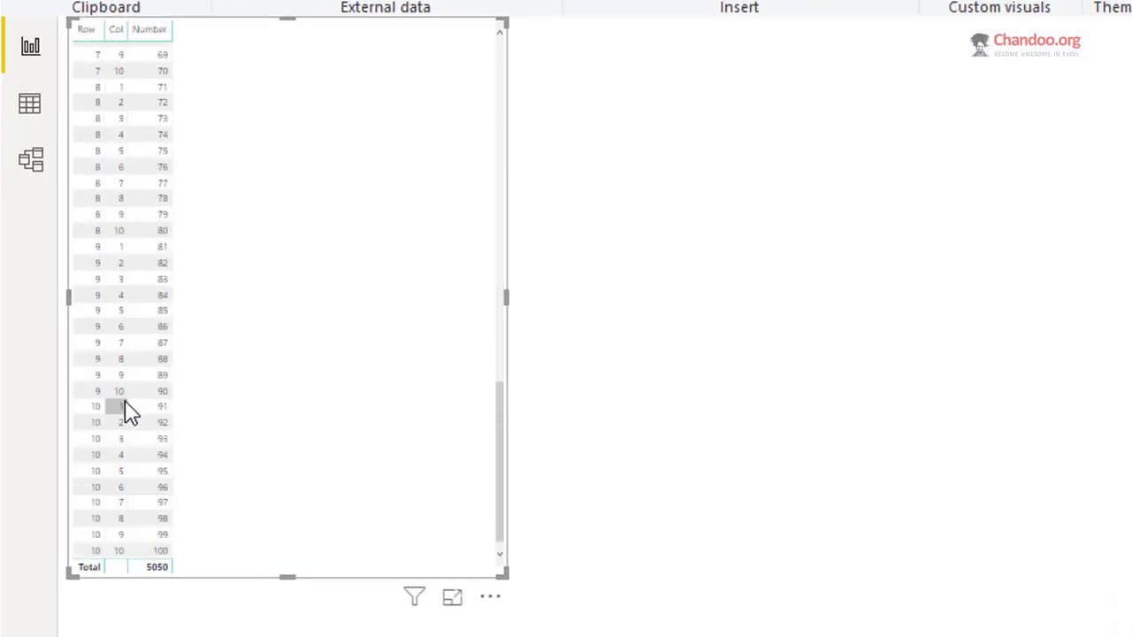
pyautogui.scroll(15, 278, 404)
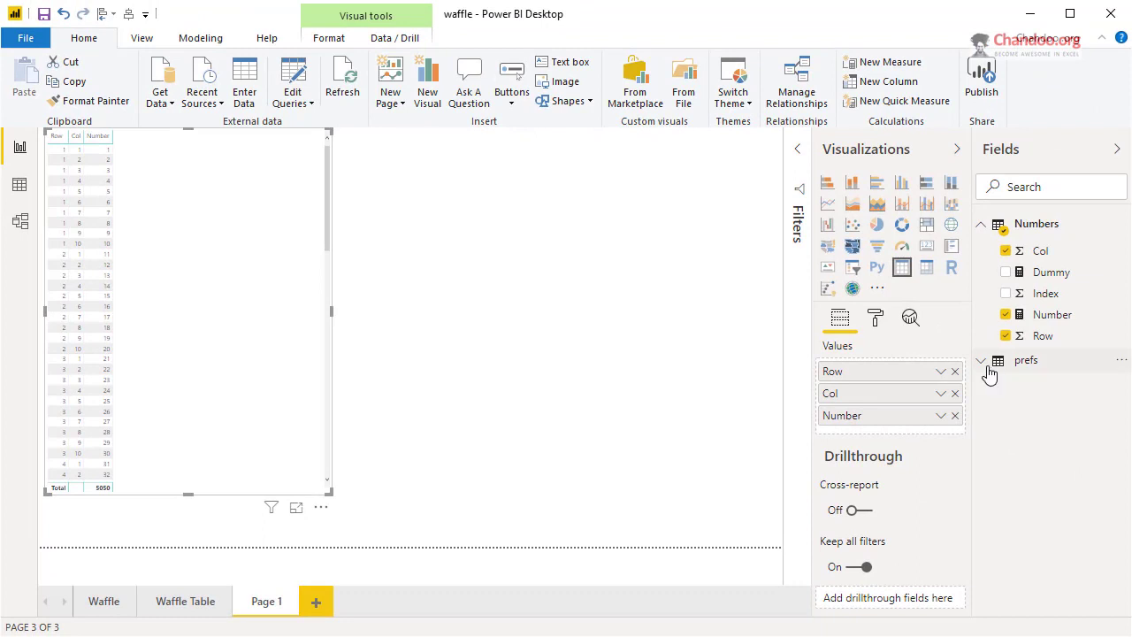
# Expand the prefs table's fields and inspect the formulas of its Preferred Value and Waffle Filled measures
pyautogui.click(1030, 364)
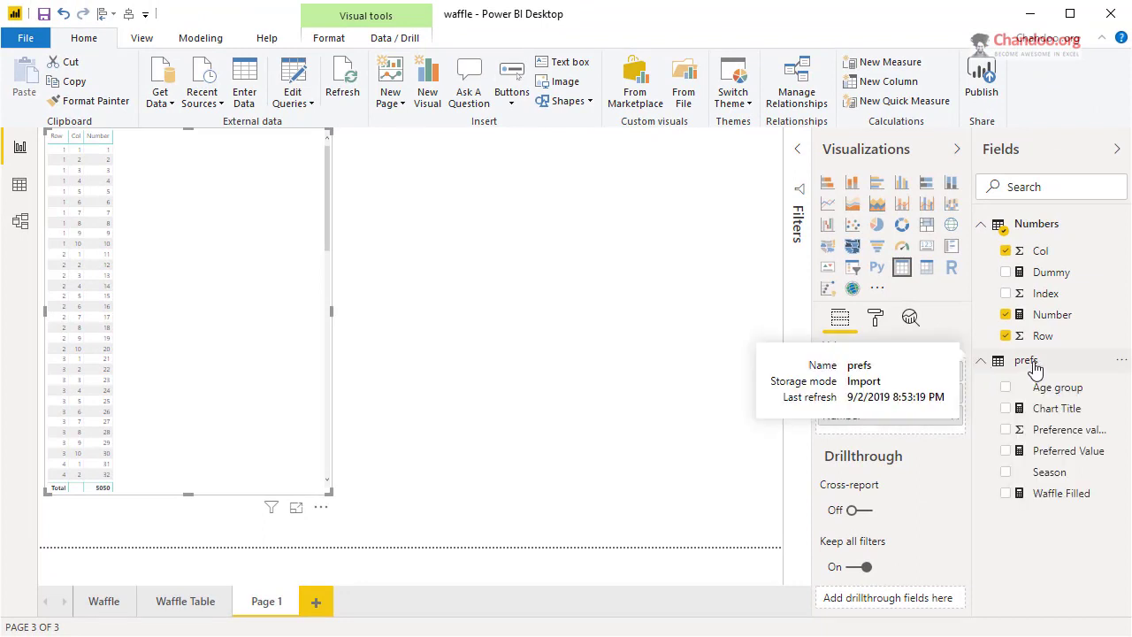
pyautogui.click(1033, 366)
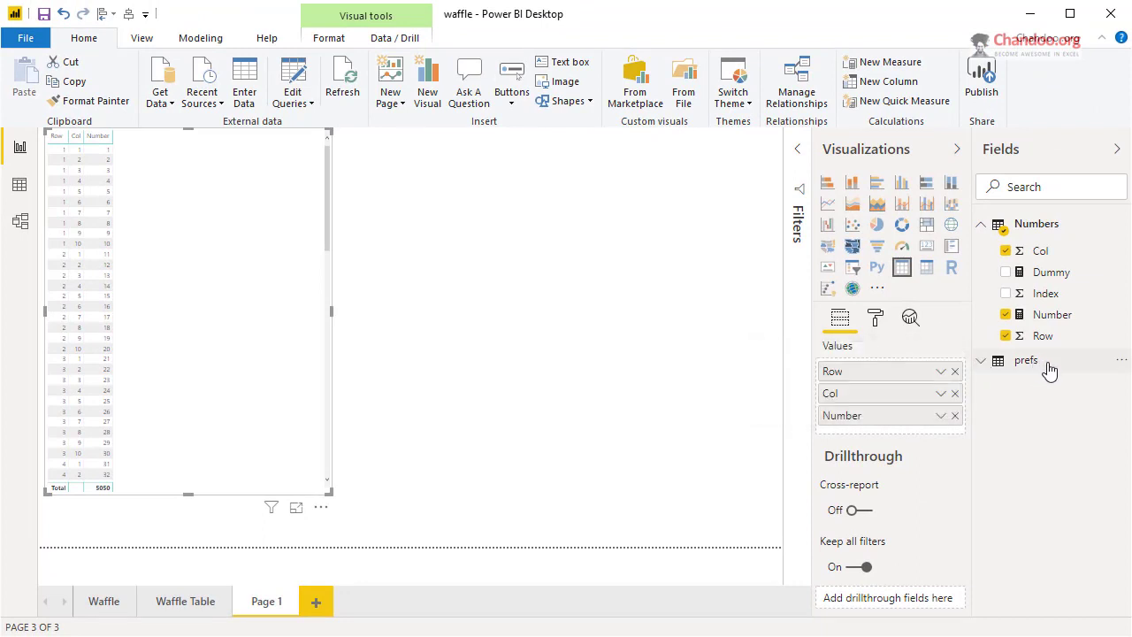
pyautogui.click(1040, 368)
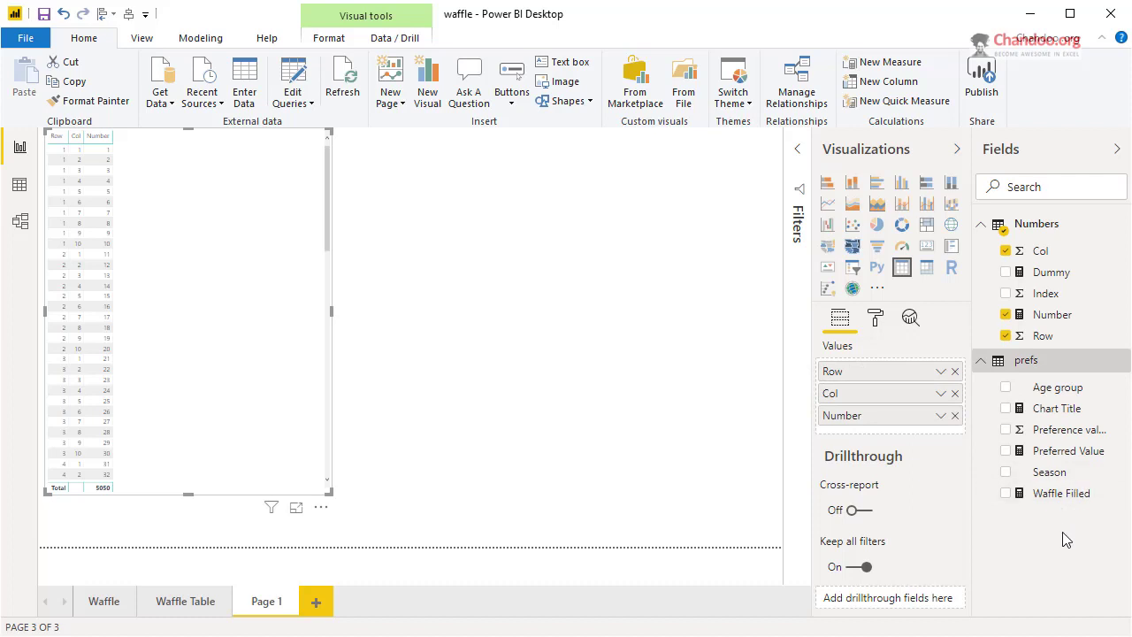
pyautogui.click(1106, 460)
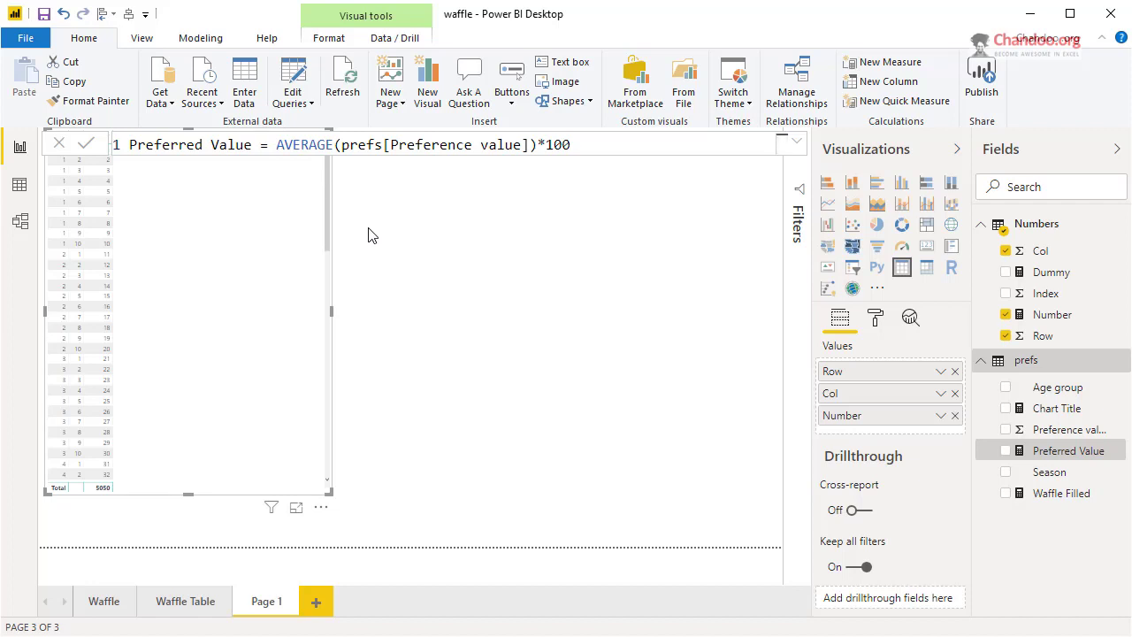
pyautogui.click(1080, 502)
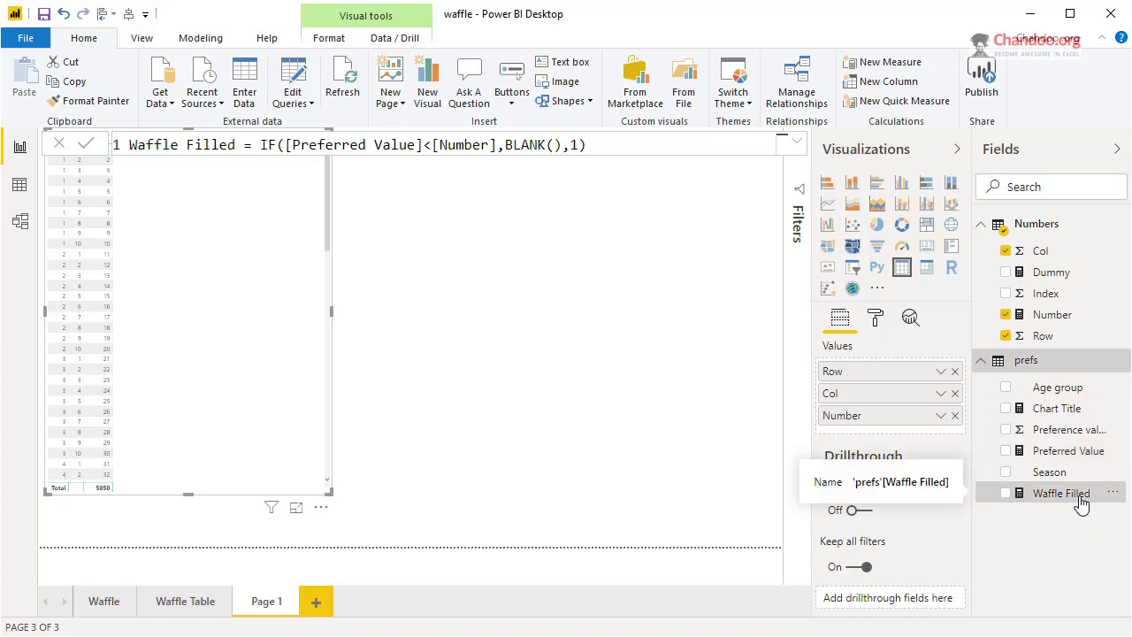
pyautogui.click(796, 142)
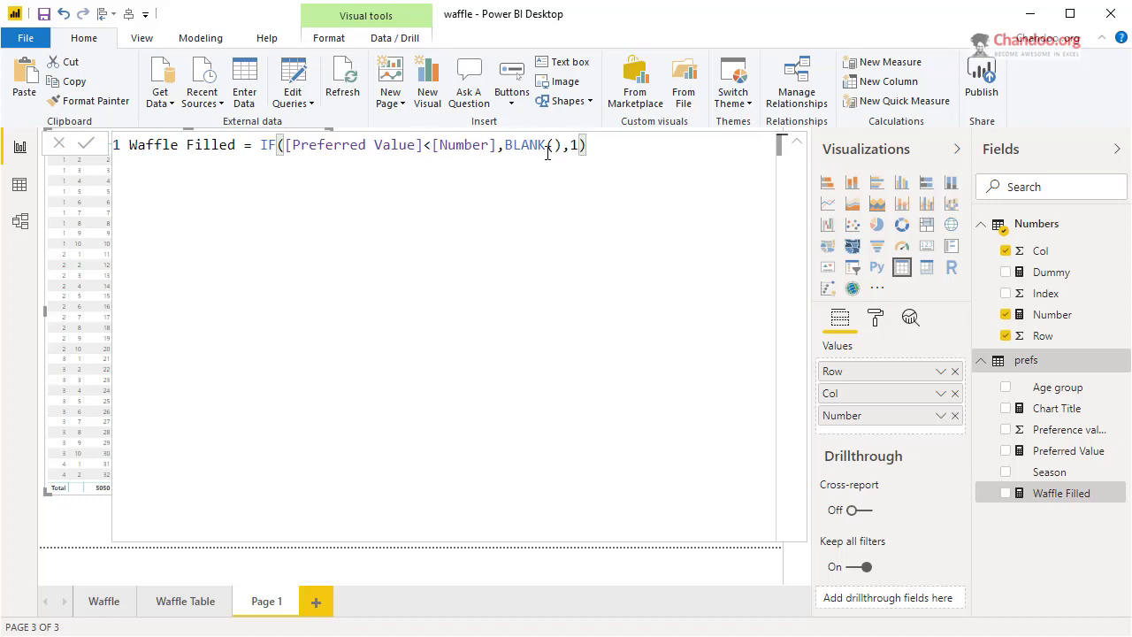
pyautogui.click(794, 144)
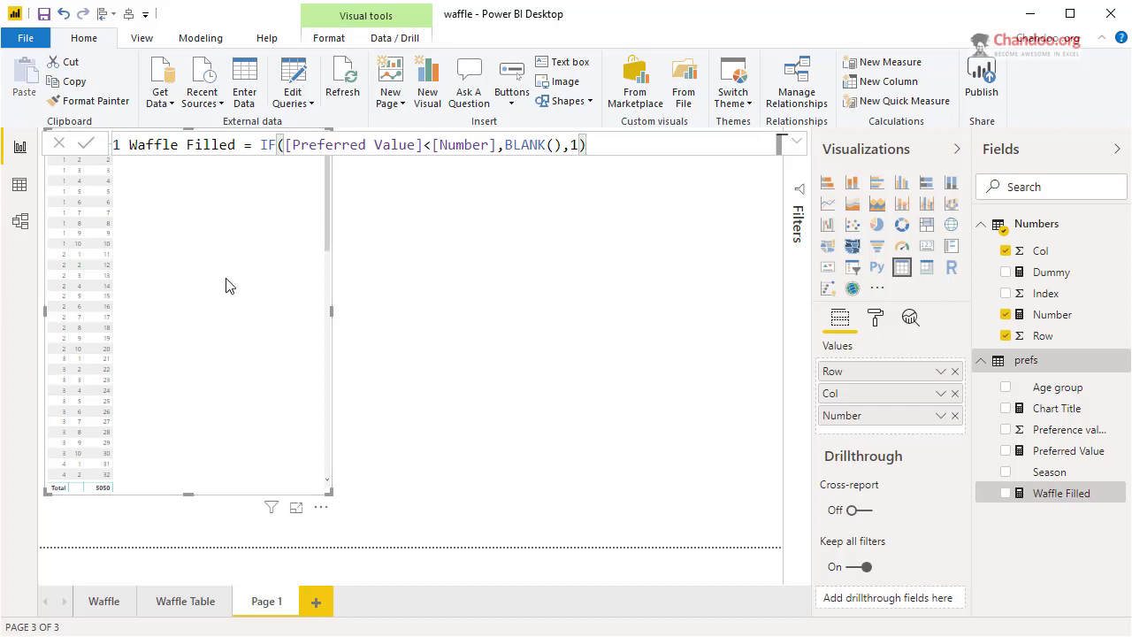
# Add the Waffle Filled measure to the table visual and review its values down the rows
pyautogui.click(1006, 494)
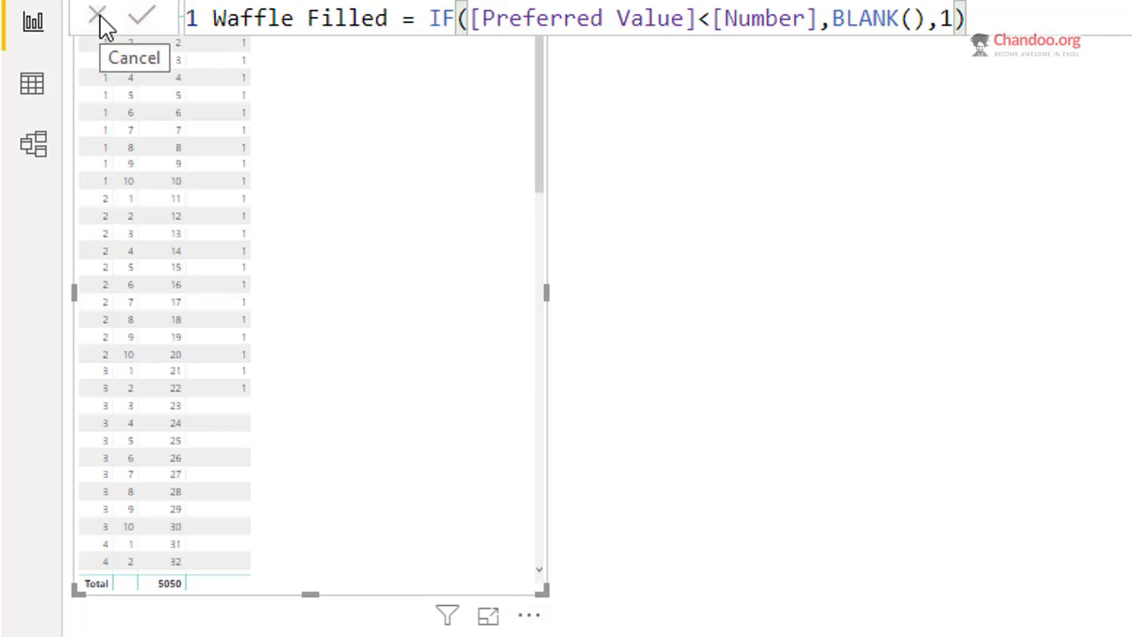
pyautogui.click(607, 144)
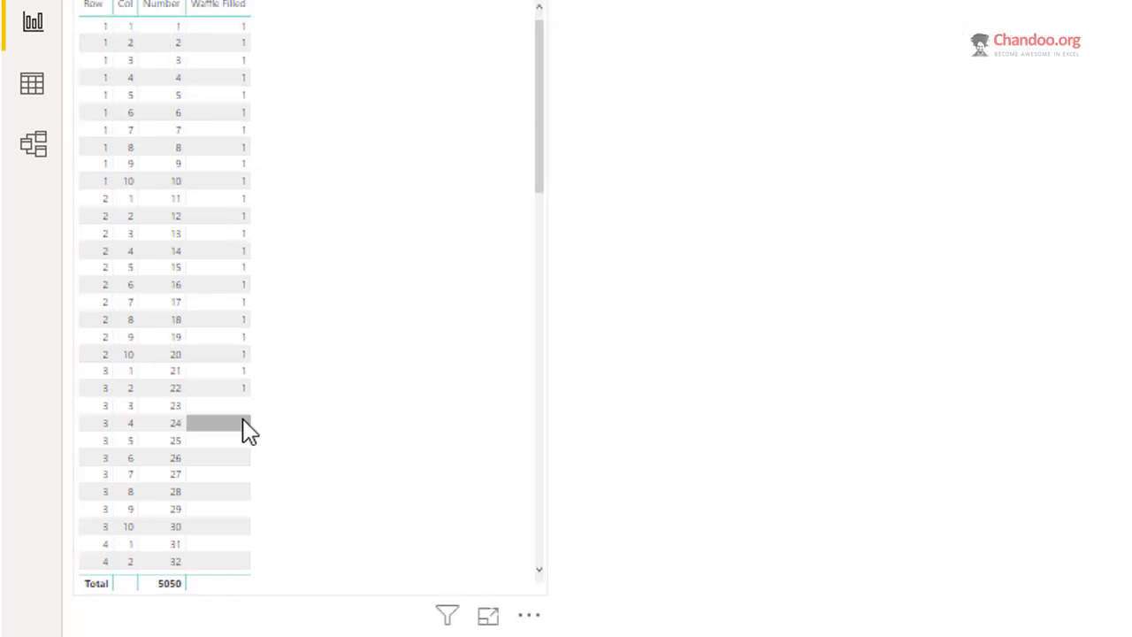
pyautogui.scroll(-10, 243, 434)
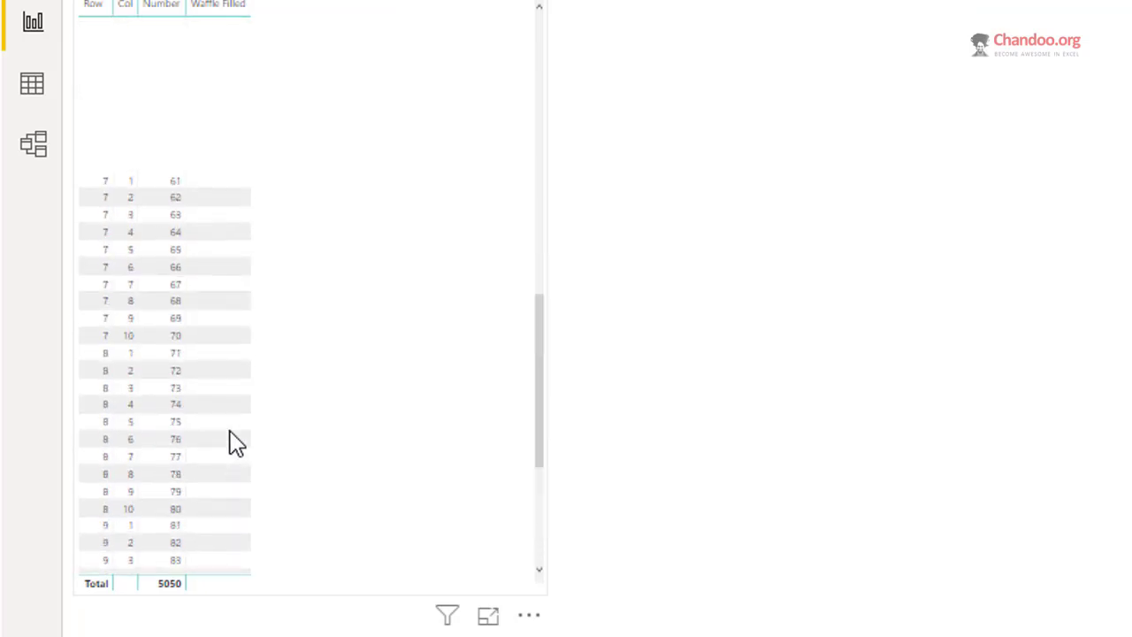
pyautogui.scroll(10, 235, 443)
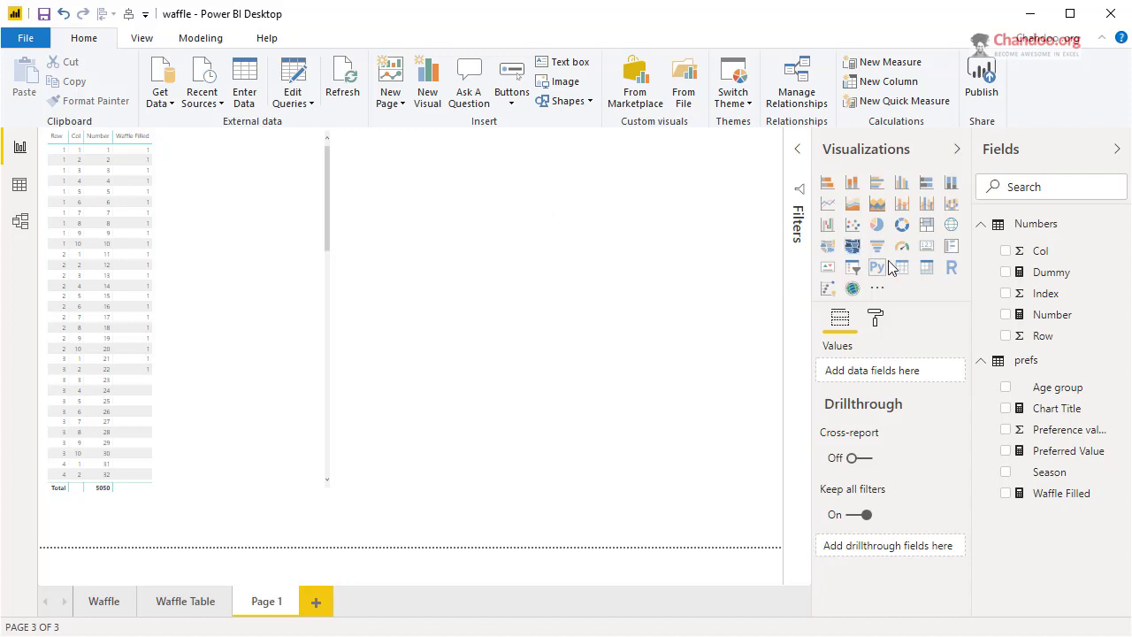
# Insert a scatter chart beside the table with Row on the X axis and Col on the Y axis
pyautogui.click(852, 226)
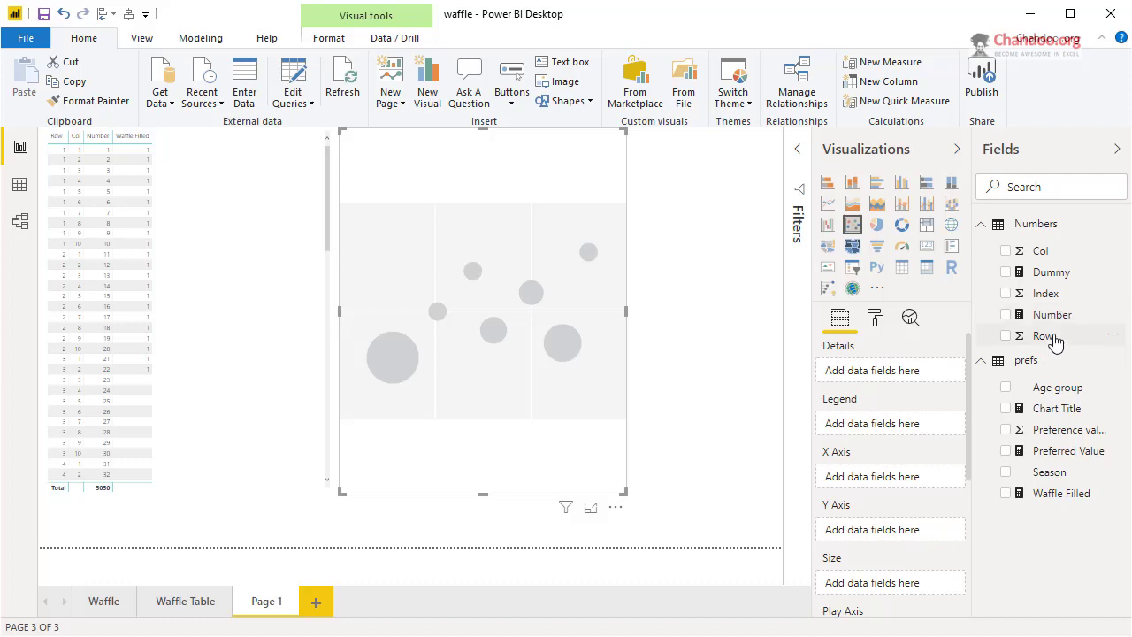
pyautogui.moveTo(1051, 339); pyautogui.dragTo(906, 479)
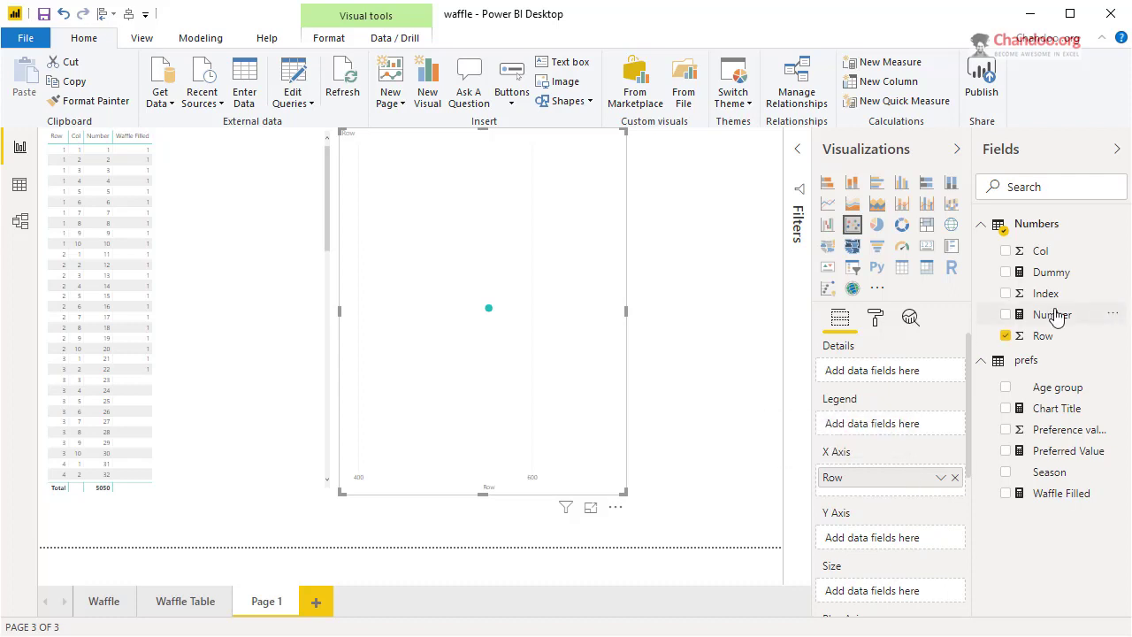
pyautogui.moveTo(1061, 257); pyautogui.dragTo(914, 545)
# Set the scatter chart's Row and Col axis fields to Don't summarize
pyautogui.click(942, 479)
pyautogui.click(1002, 240)
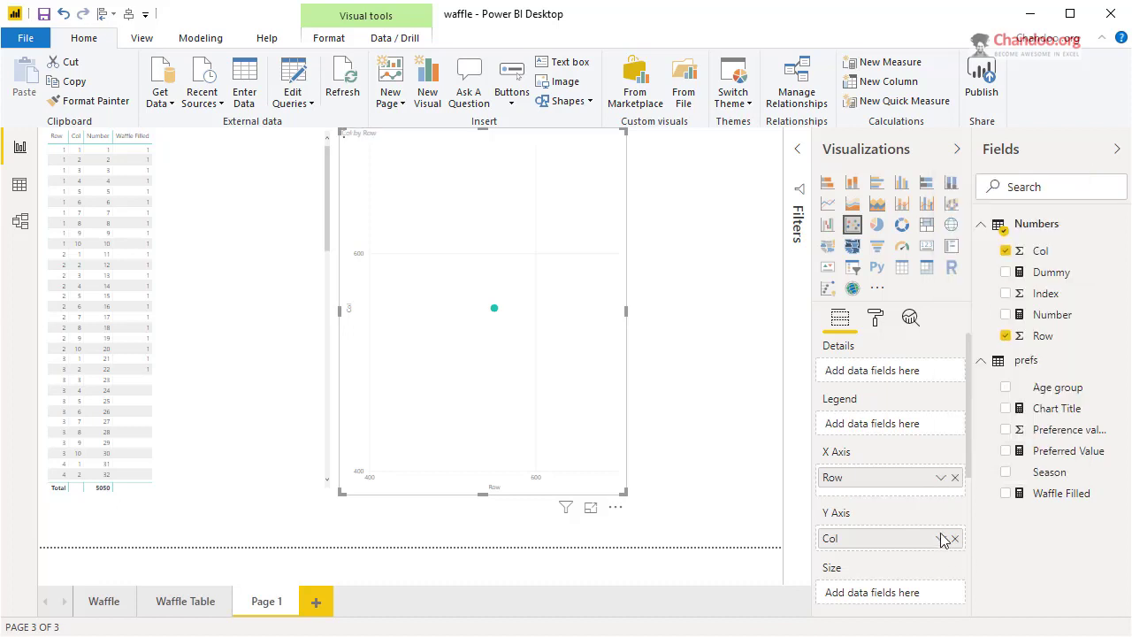
pyautogui.click(942, 539)
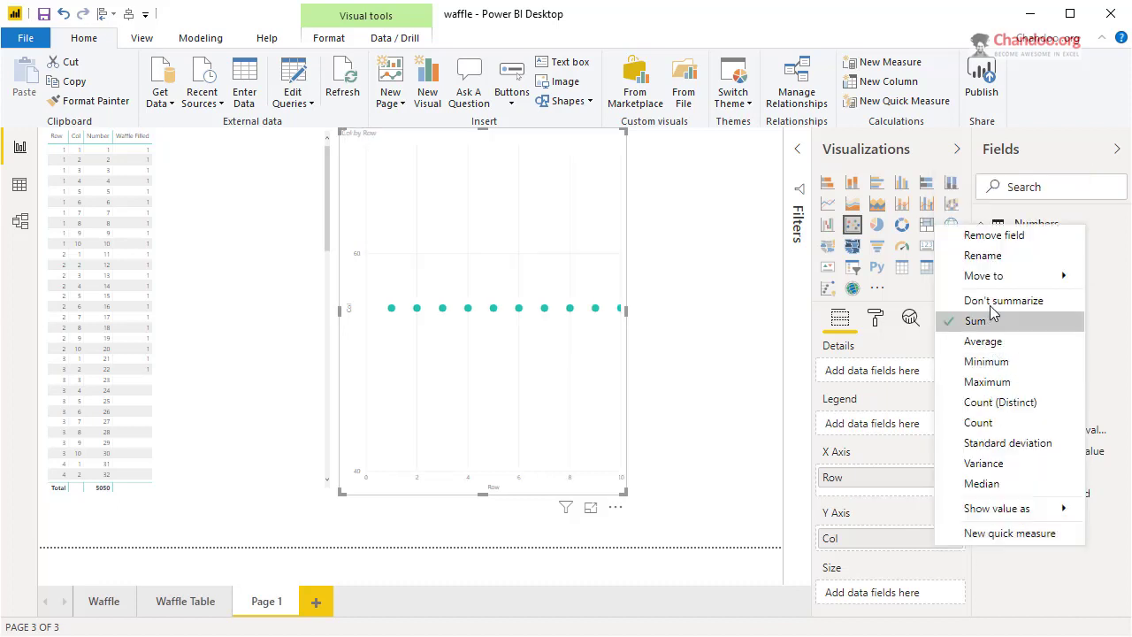
pyautogui.click(990, 299)
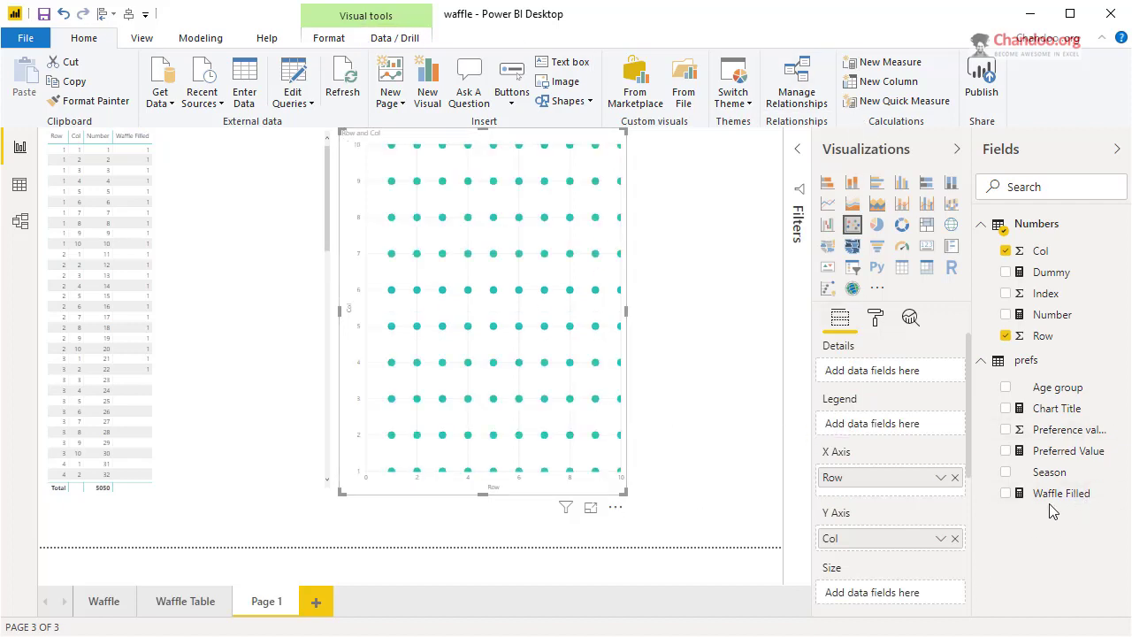
# Size the scatter bubbles by Waffle Filled and swap the axis fields, putting Col on X and Row on Y
pyautogui.moveTo(1048, 493); pyautogui.dragTo(887, 599)
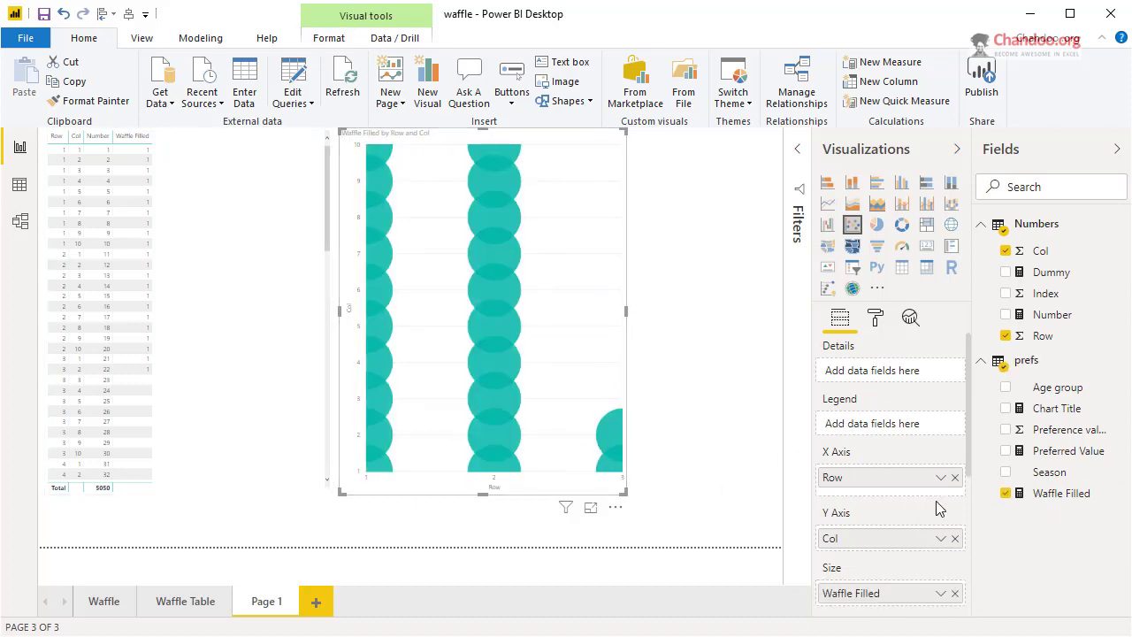
pyautogui.moveTo(866, 541)
pyautogui.mouseDown()
pyautogui.moveTo(864, 475)
pyautogui.moveTo(880, 491)
pyautogui.moveTo(854, 480)
pyautogui.moveTo(868, 482)
pyautogui.moveTo(872, 562)
pyautogui.mouseUp()
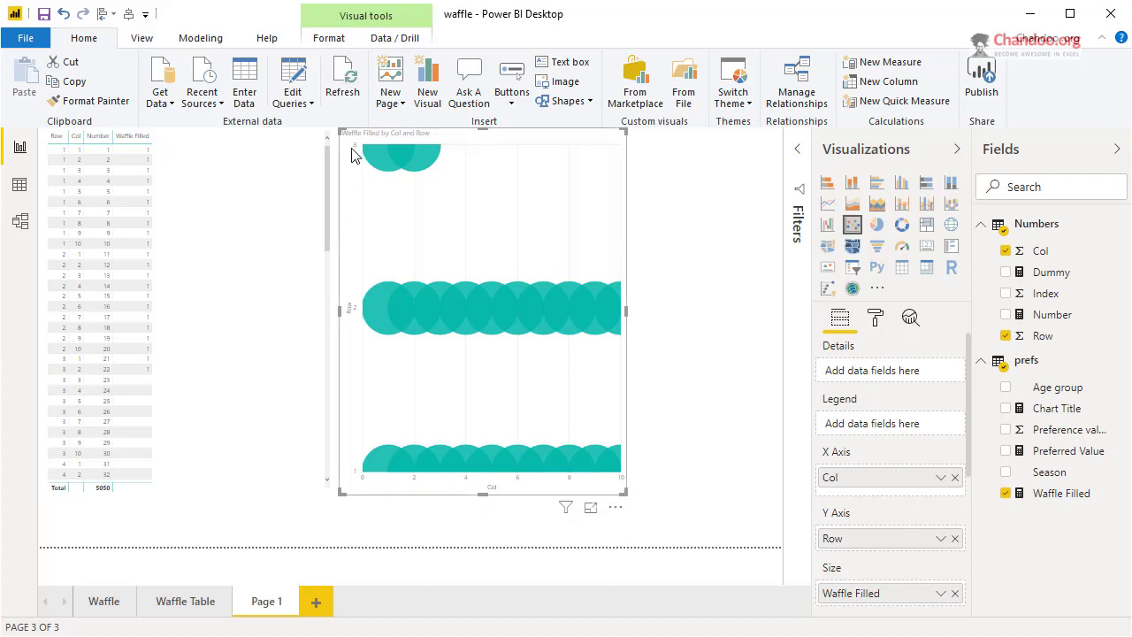
# Set the scatter chart's X axis range to start at 0.5 and end at 10.5
pyautogui.click(875, 320)
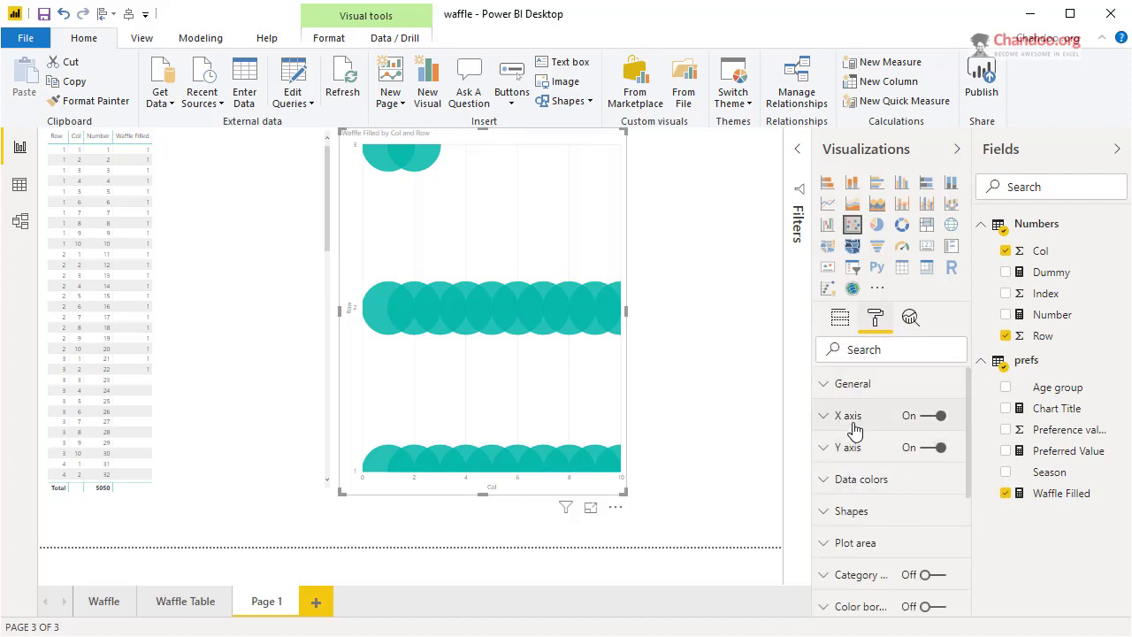
pyautogui.click(853, 426)
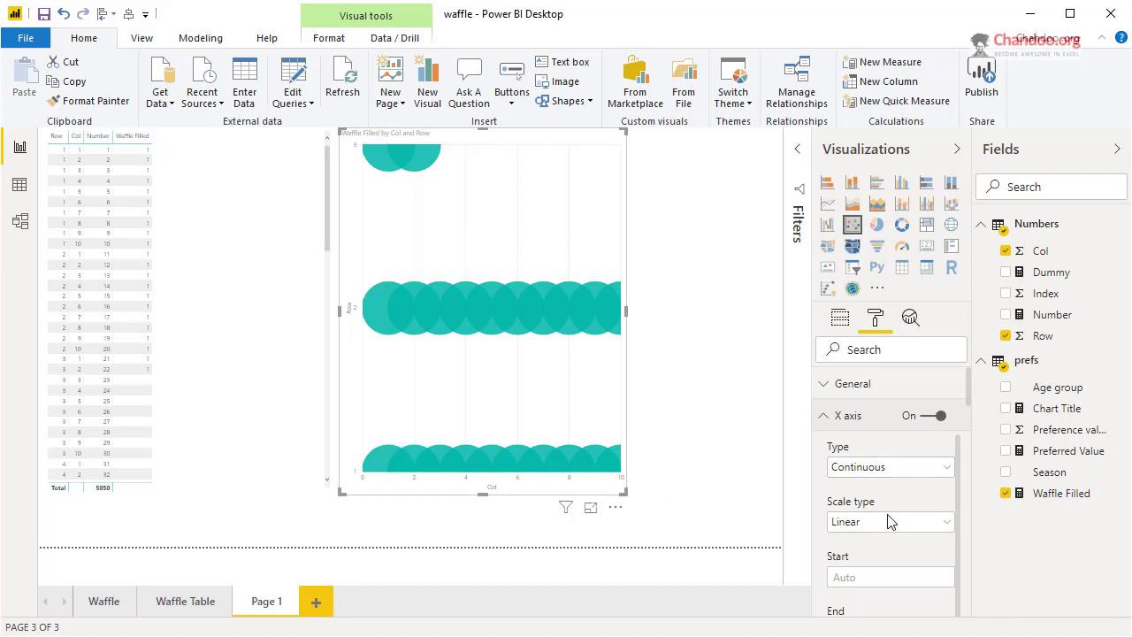
pyautogui.scroll(-1, 895, 559)
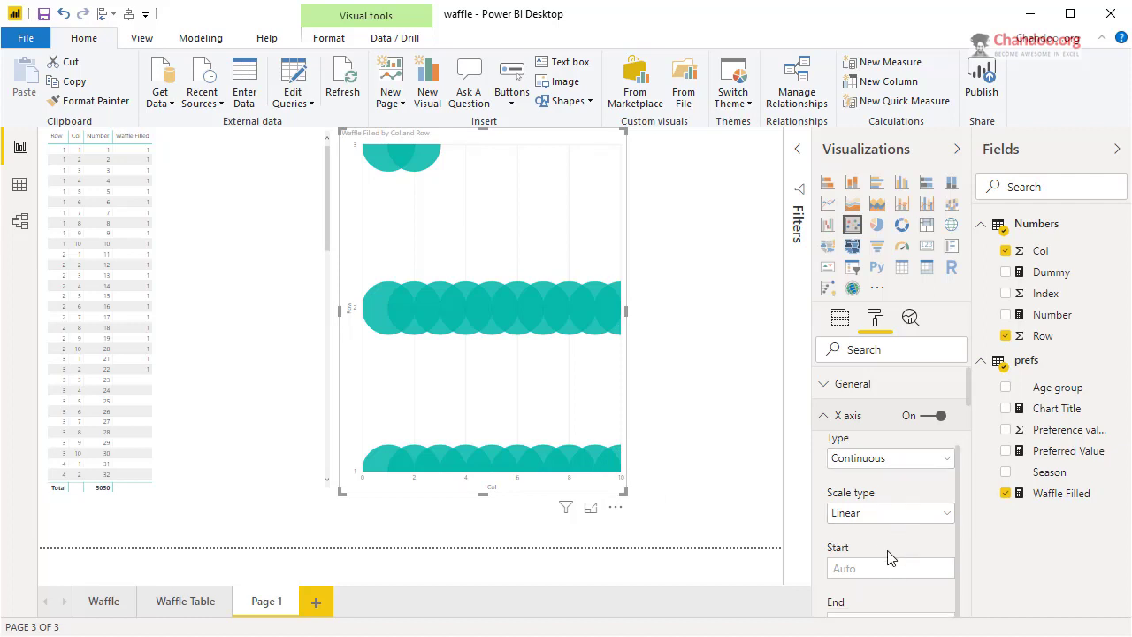
pyautogui.click(890, 569)
pyautogui.press('Tab')
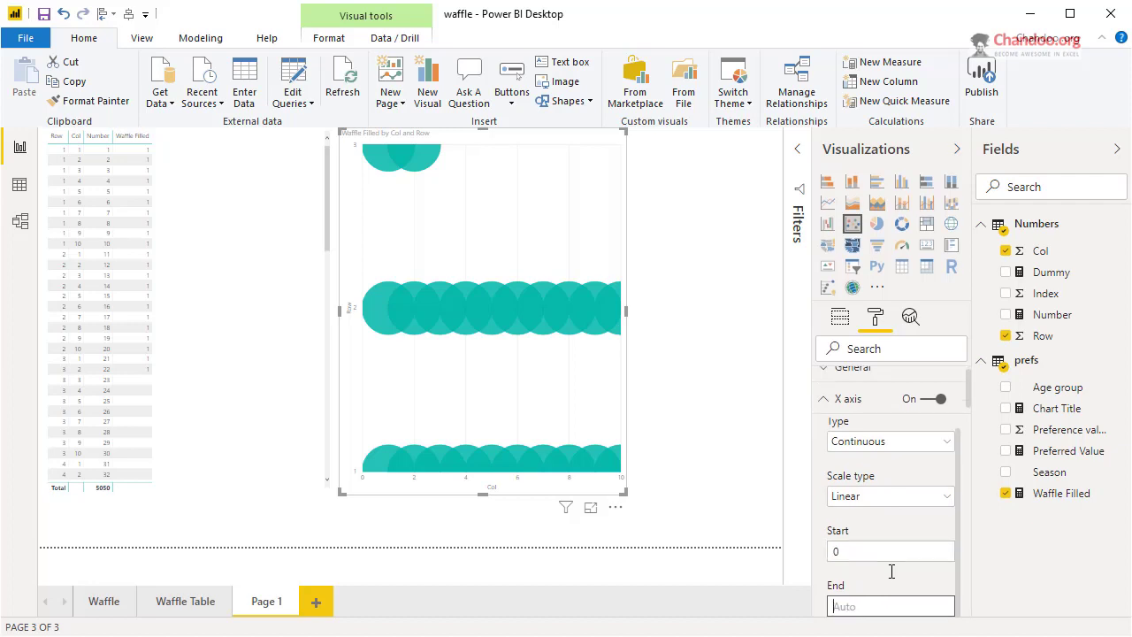
pyautogui.scroll(-1, 919, 557)
pyautogui.click(860, 550)
pyautogui.write('.5')
pyautogui.press('Tab')
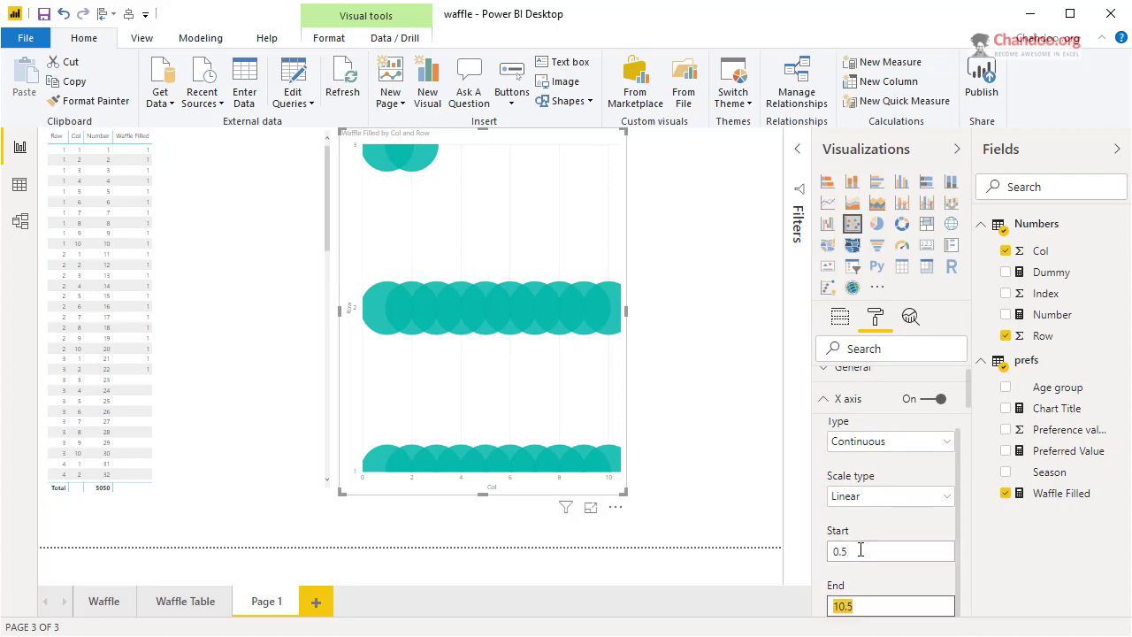
# Set the X axis start to 0
pyautogui.click(866, 541)
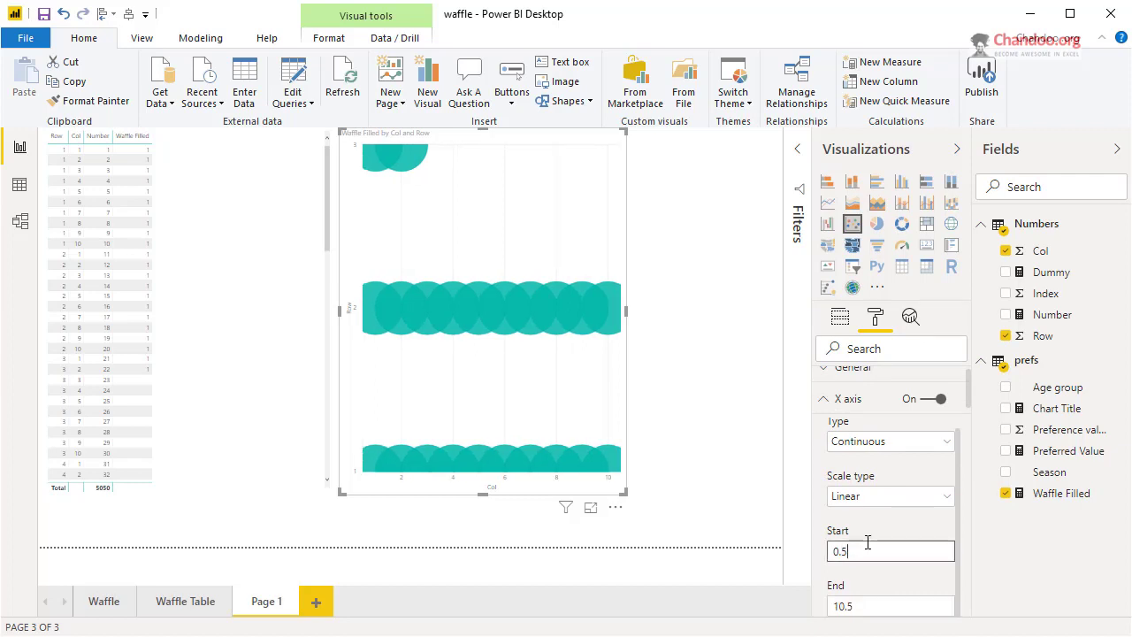
pyautogui.doubleClick(867, 541)
pyautogui.write('0')
pyautogui.press('Tab')
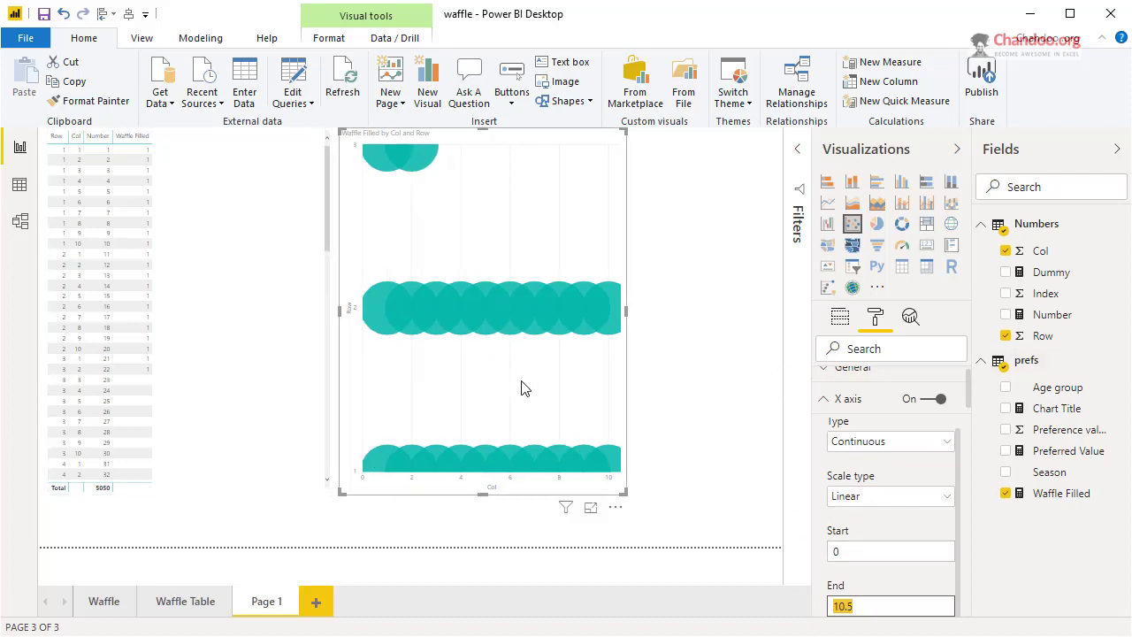
# Set the scatter chart's Y axis range to start at 0 and end at 10.5
pyautogui.scroll(-3, 872, 411)
pyautogui.scroll(-10, 873, 423)
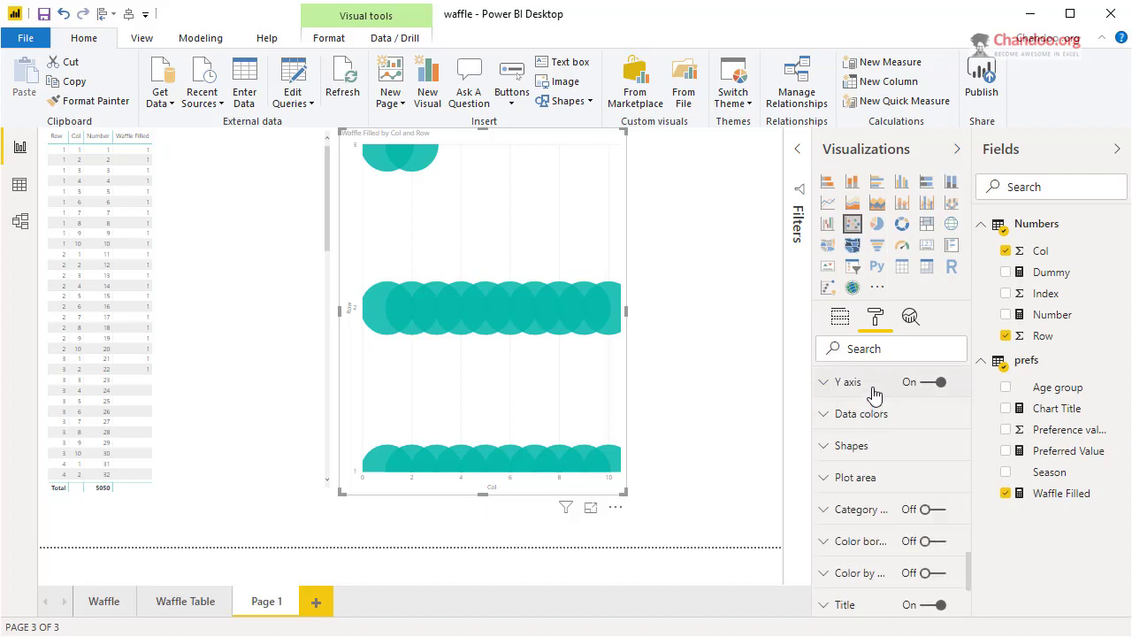
pyautogui.click(873, 389)
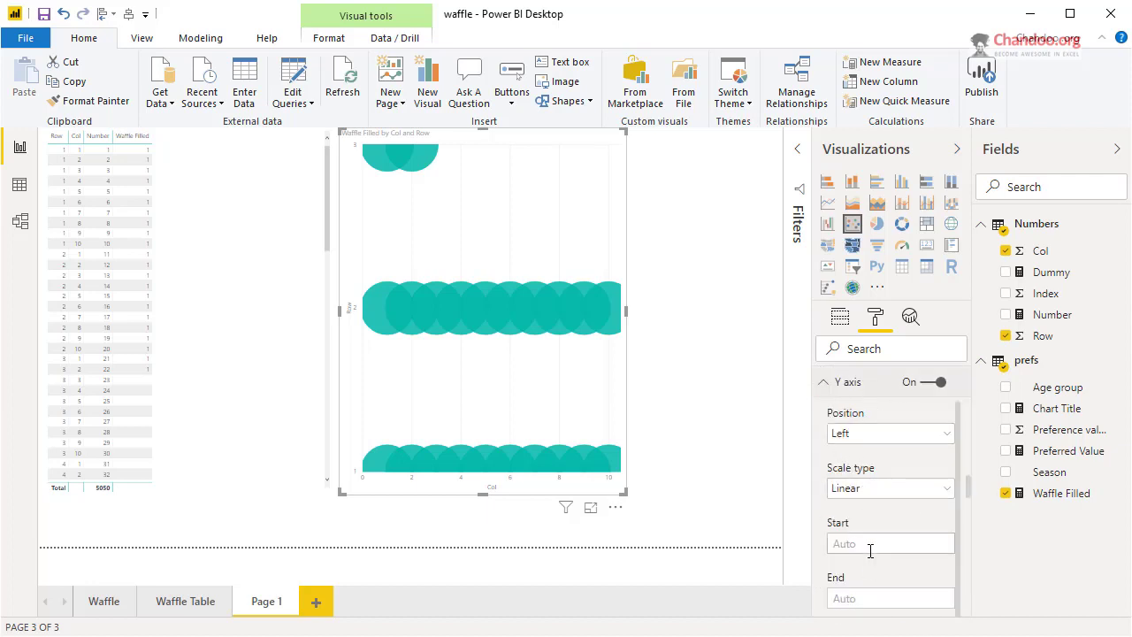
pyautogui.click(874, 546)
pyautogui.write('0')
pyautogui.press('Tab')
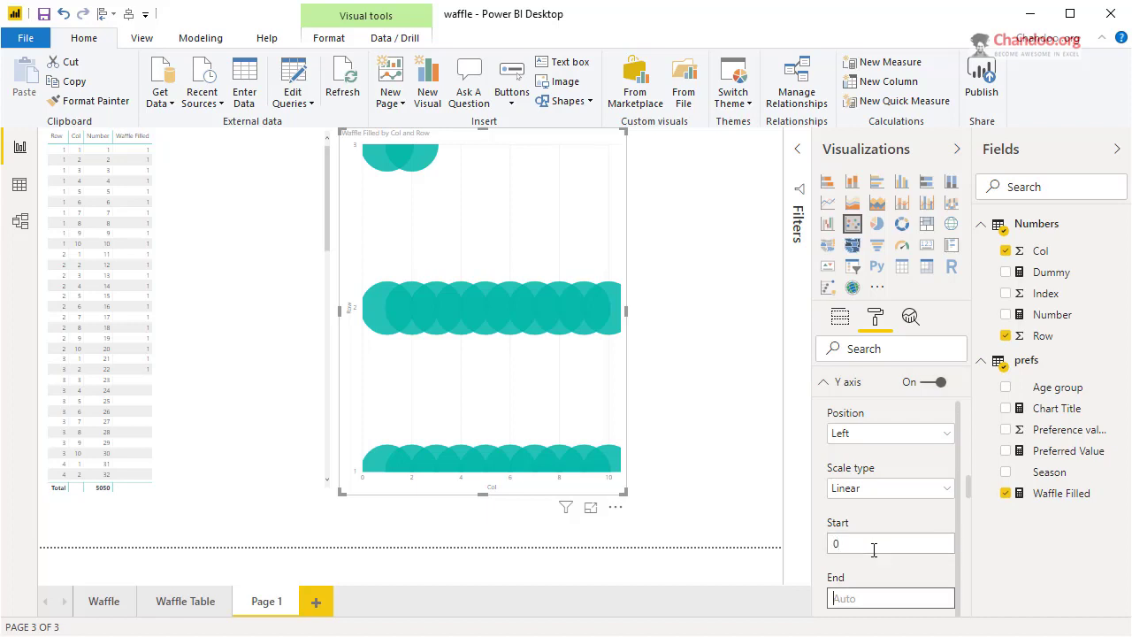
pyautogui.write('0')
pyautogui.press('BackSpace')
pyautogui.write('10')
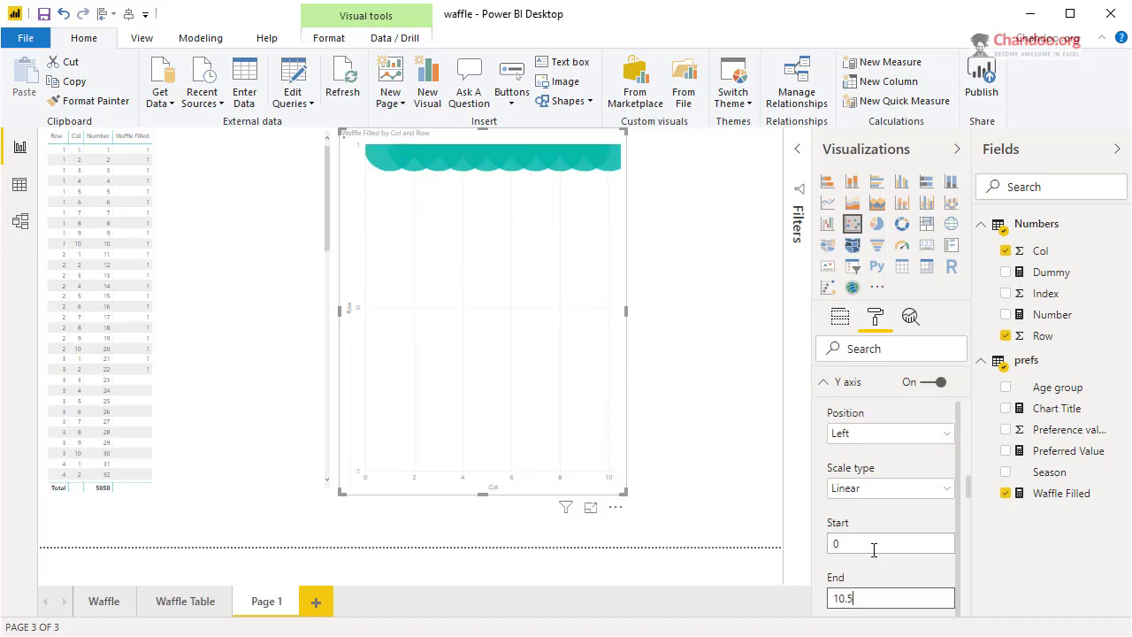
pyautogui.write('.5')
pyautogui.press('Tab')
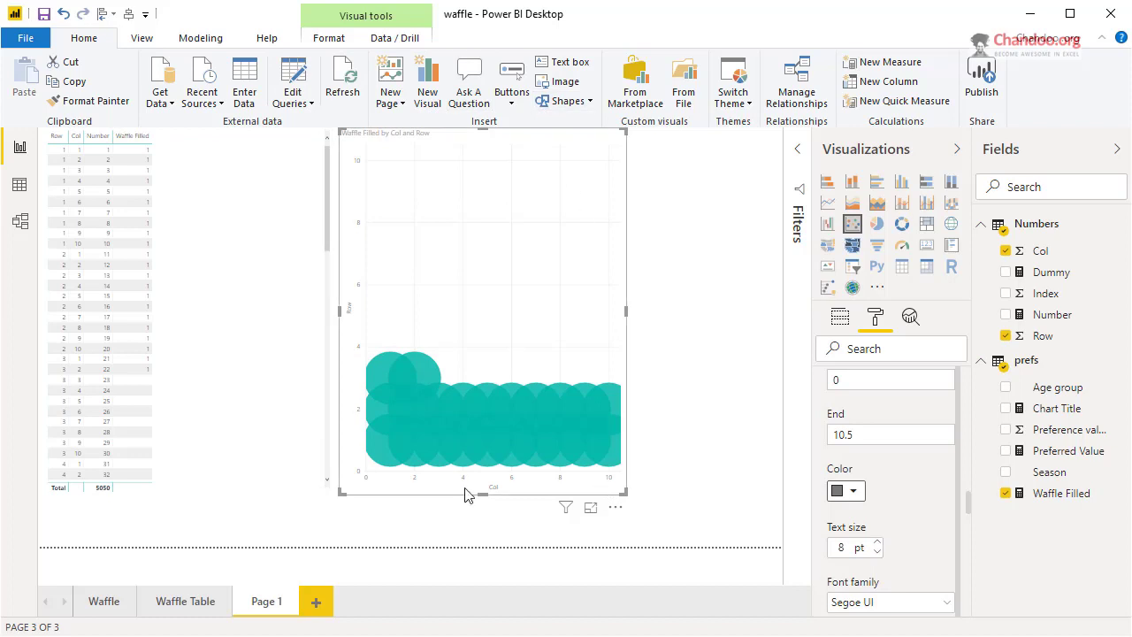
# Change the scatter chart's marker shape to square
pyautogui.scroll(-1, 920, 533)
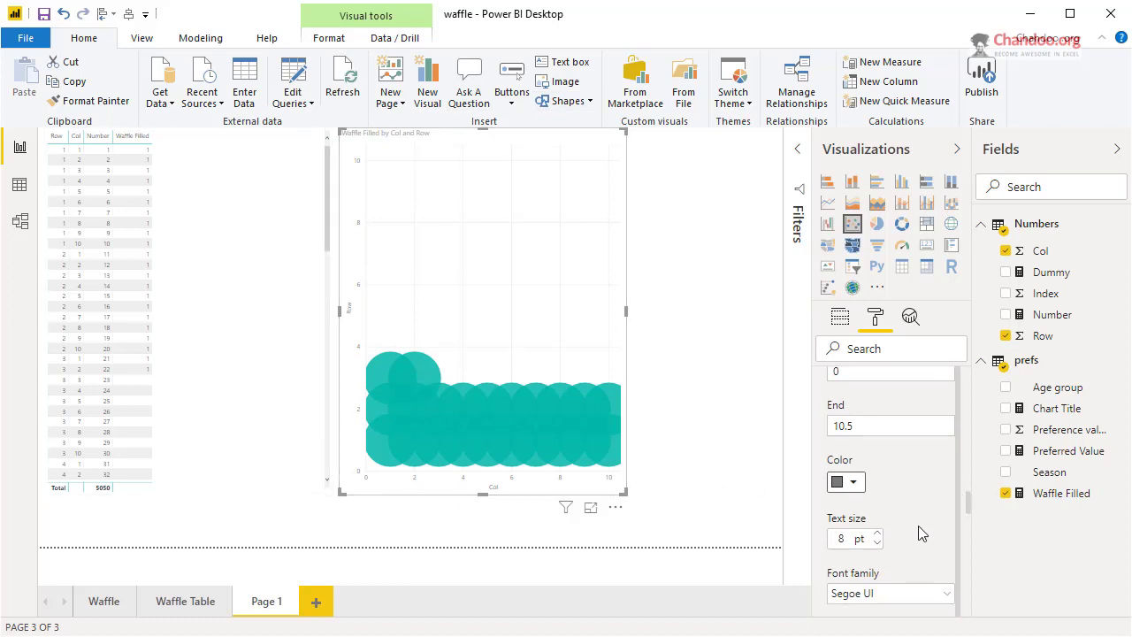
pyautogui.scroll(-5, 932, 459)
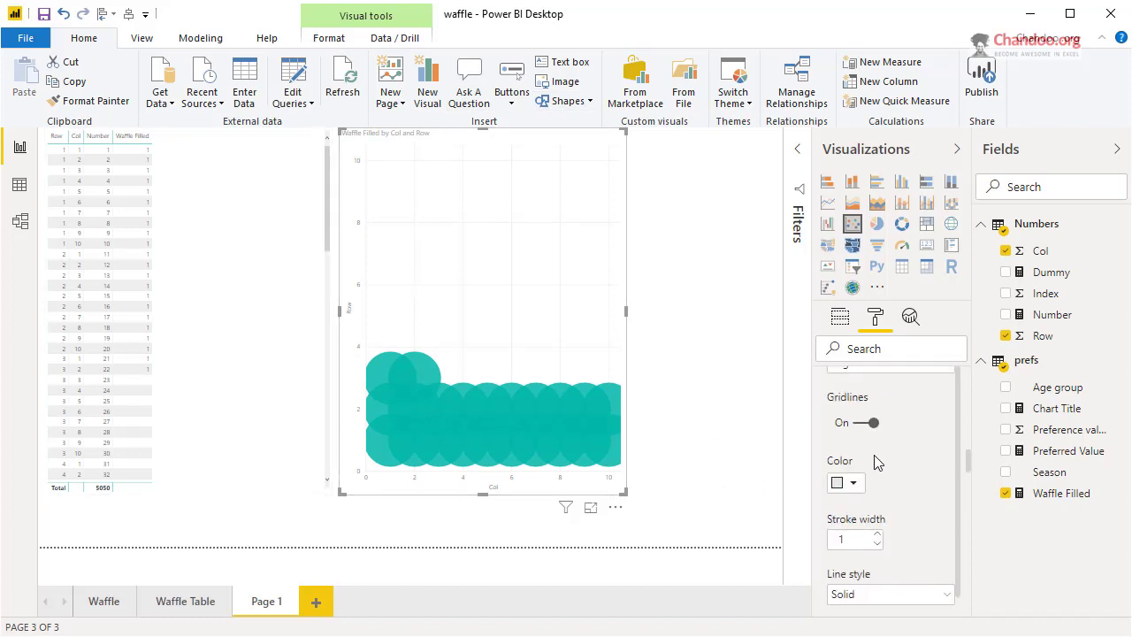
pyautogui.scroll(10, 875, 462)
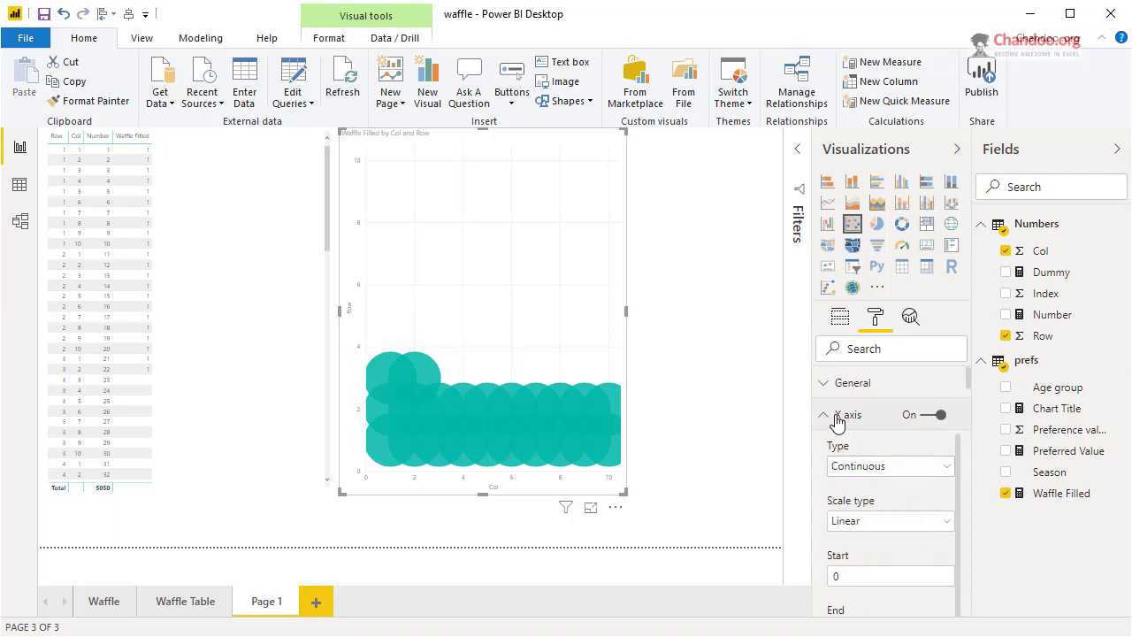
pyautogui.click(837, 421)
pyautogui.click(825, 447)
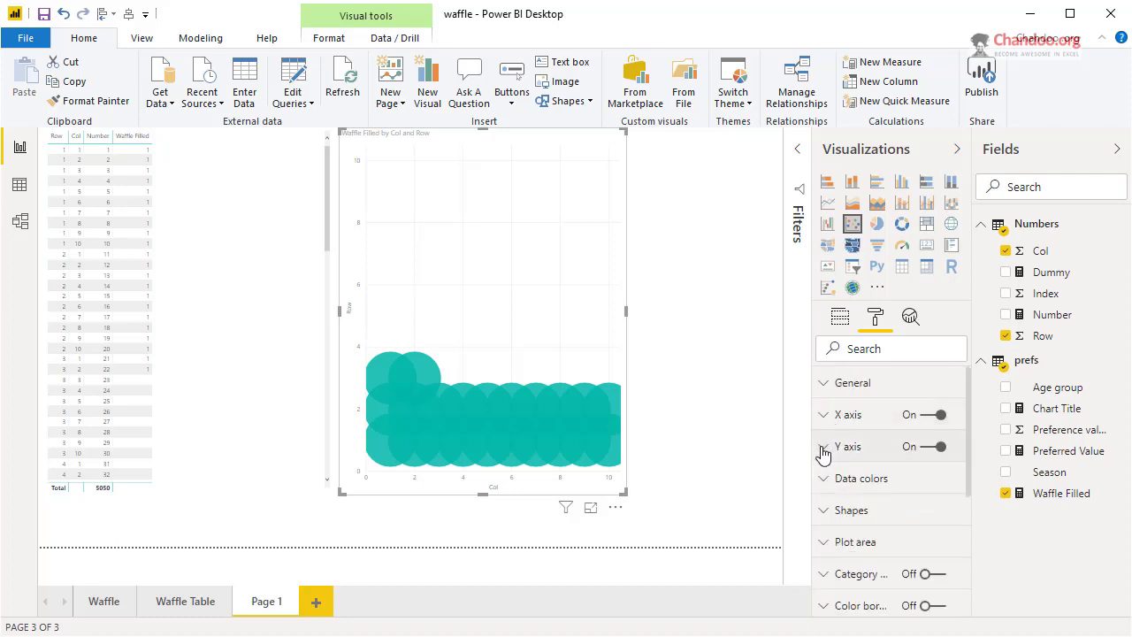
pyautogui.click(913, 506)
pyautogui.scroll(-2, 889, 482)
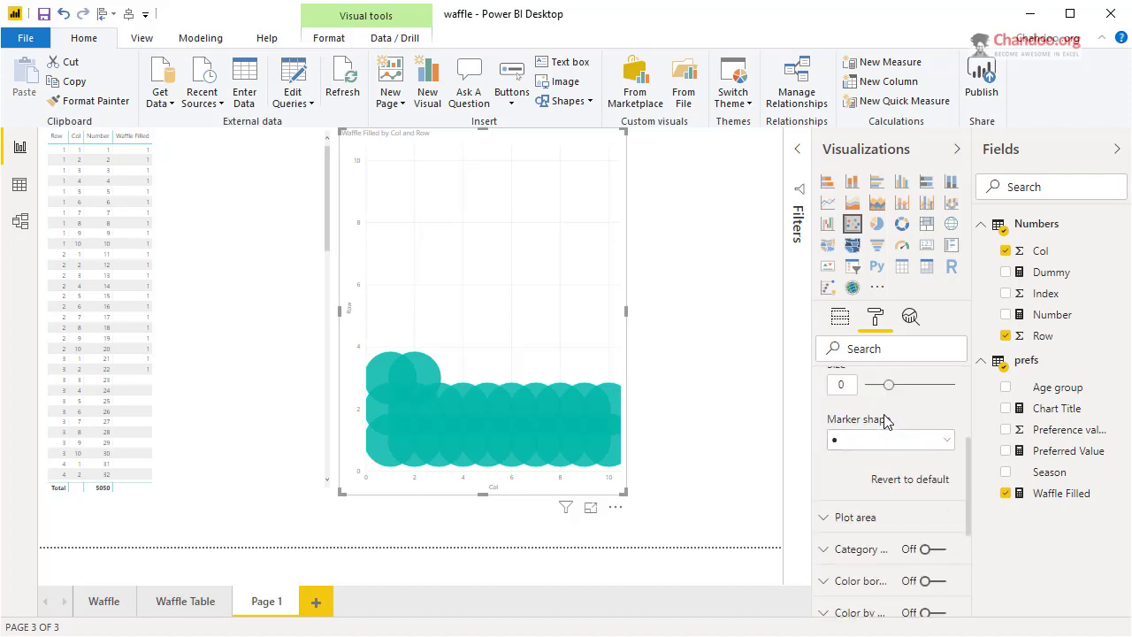
pyautogui.click(847, 442)
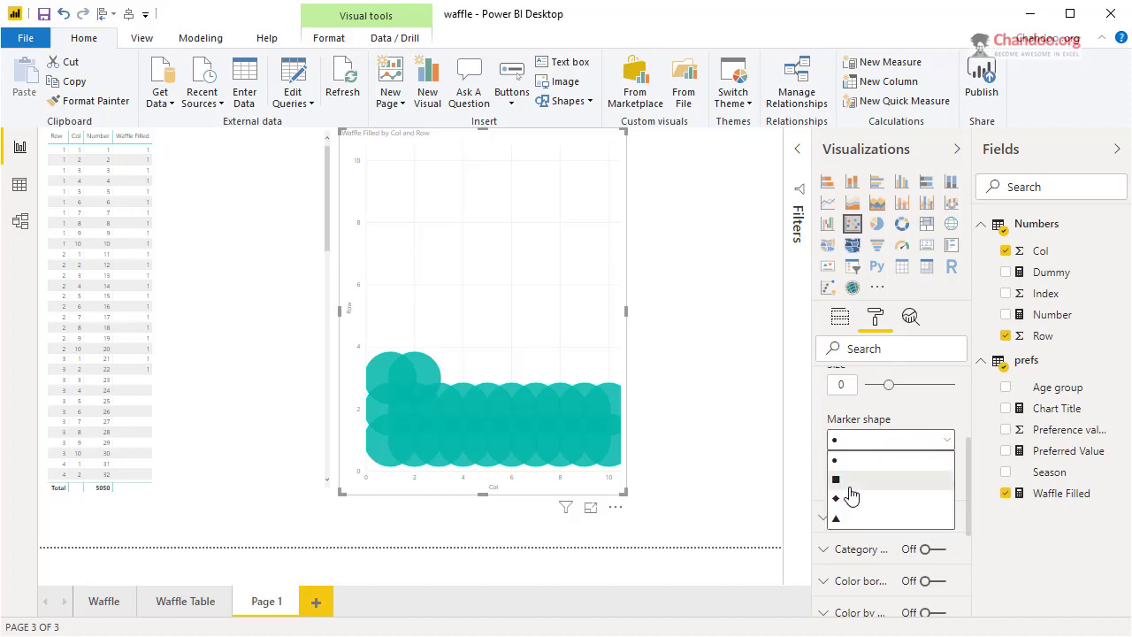
pyautogui.click(849, 485)
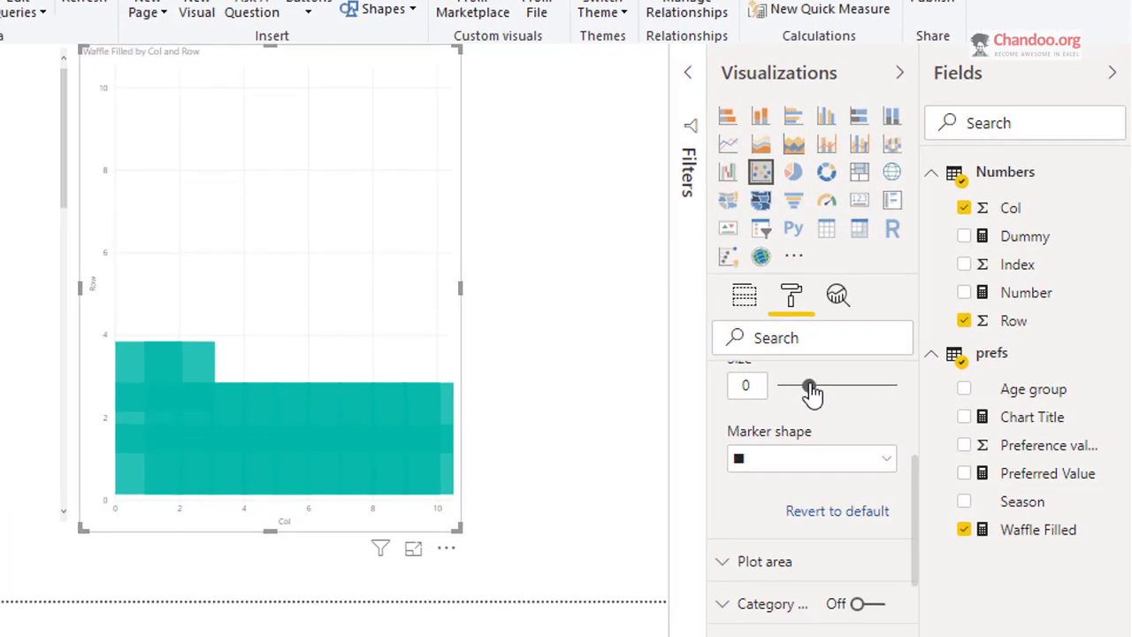
# Shrink the square markers to a size of about -20 so that gaps separate them
pyautogui.scroll(2, 825, 398)
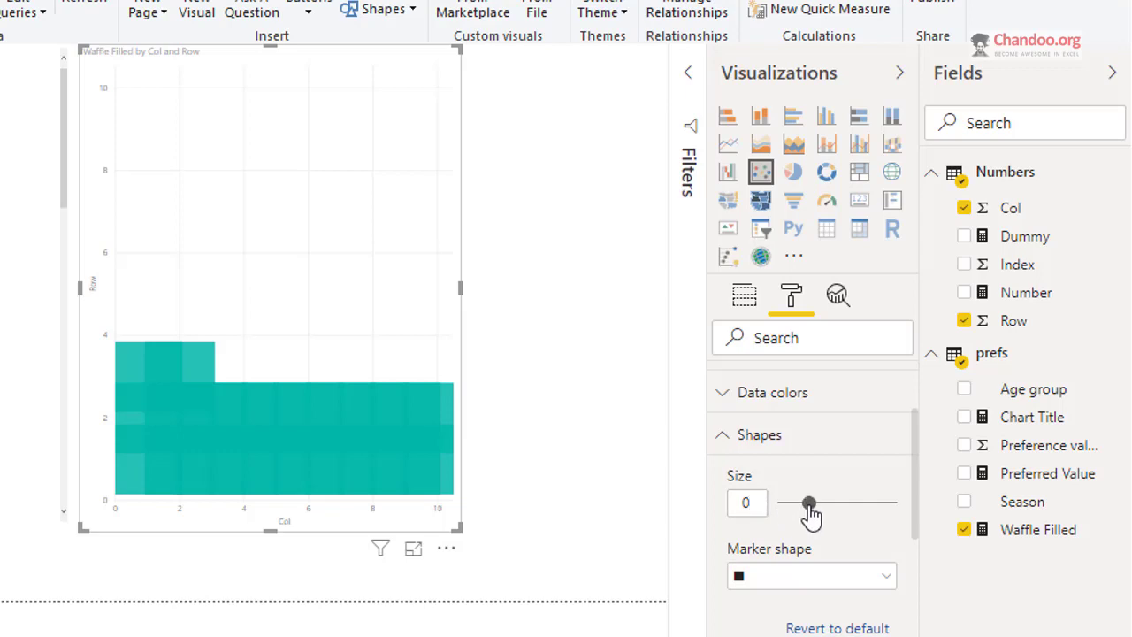
pyautogui.click(752, 502)
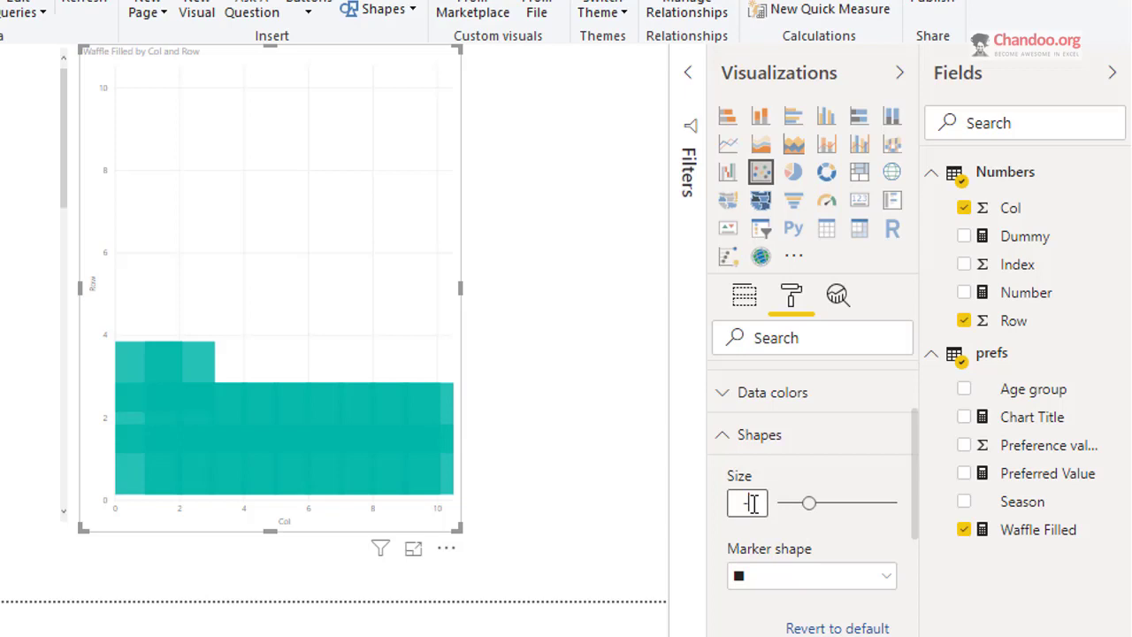
pyautogui.write('-15')
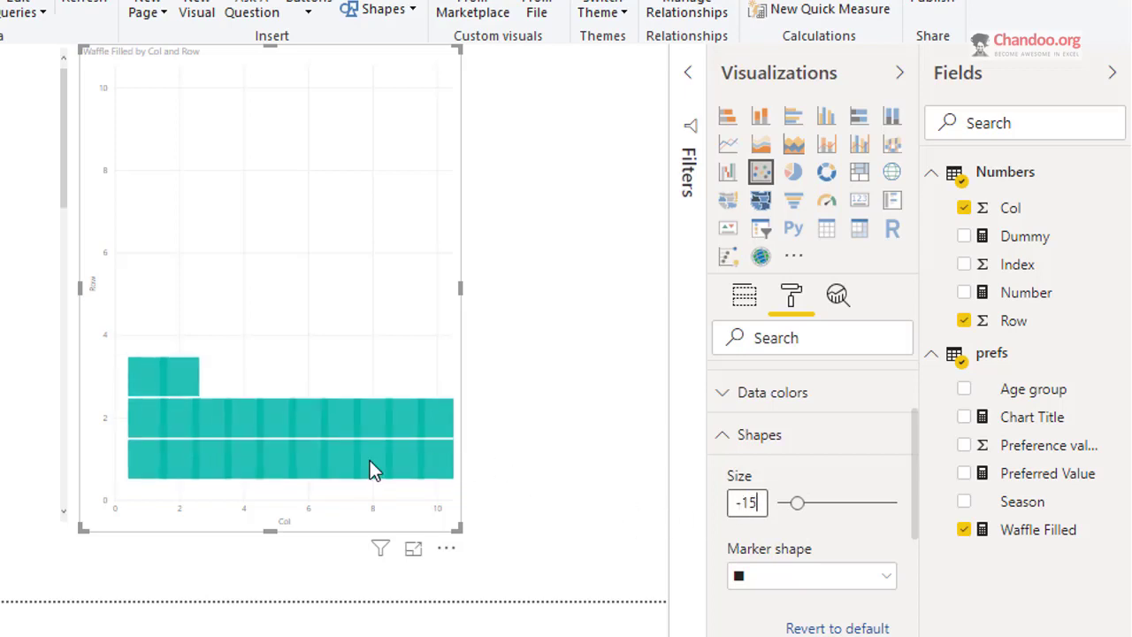
pyautogui.moveTo(796, 504); pyautogui.dragTo(793, 507)
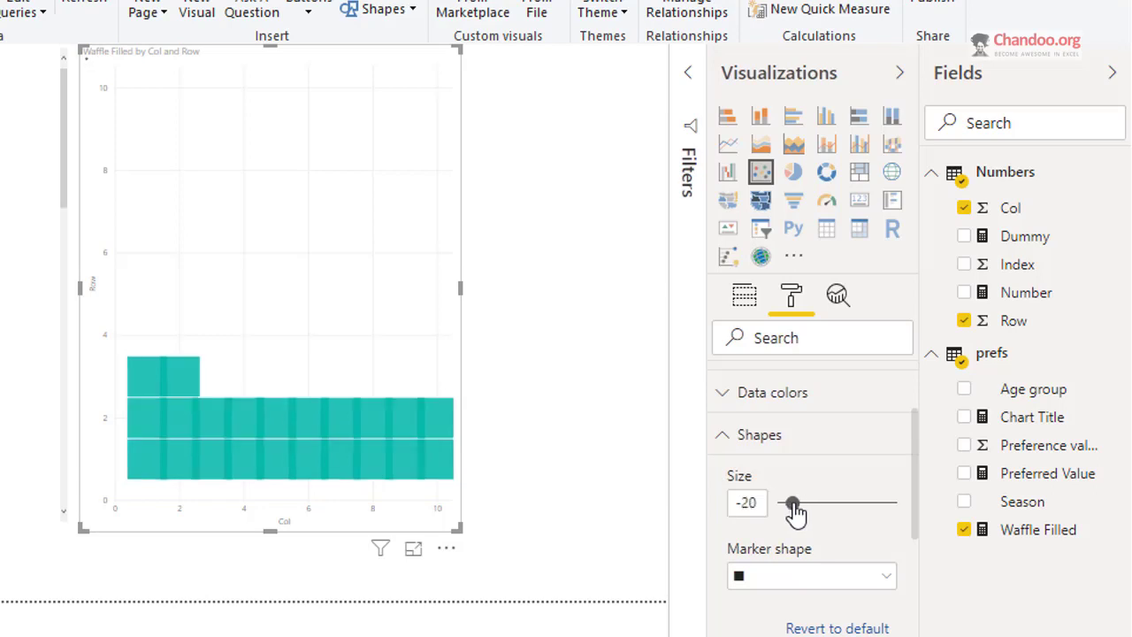
pyautogui.click(576, 469)
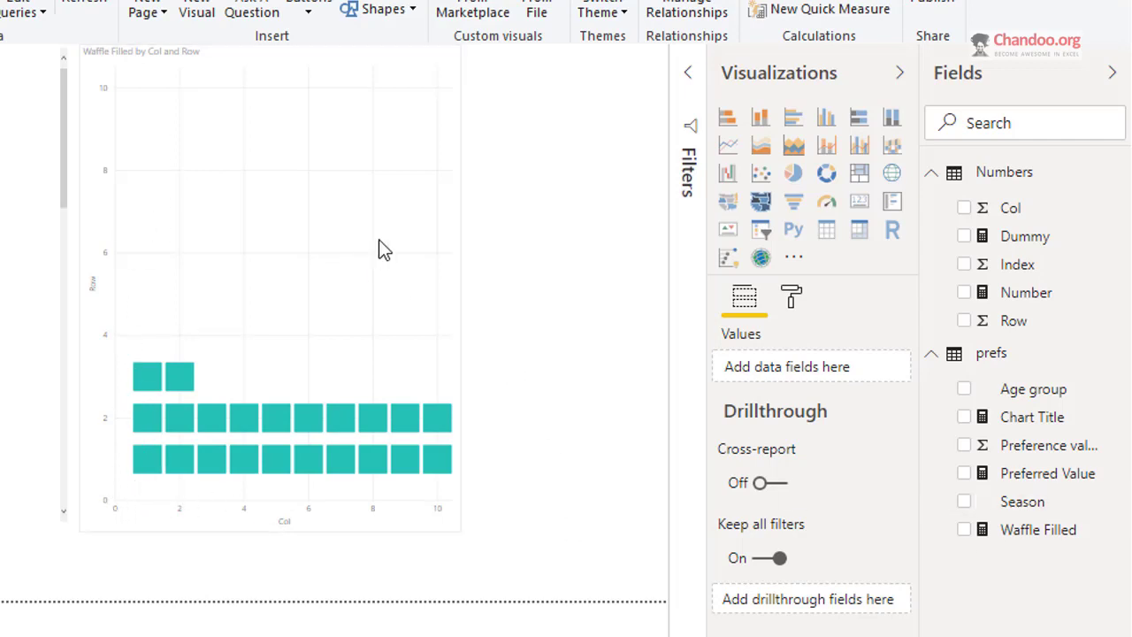
# Set the start value of both the X axis and the Y axis to 0.5
pyautogui.click(791, 296)
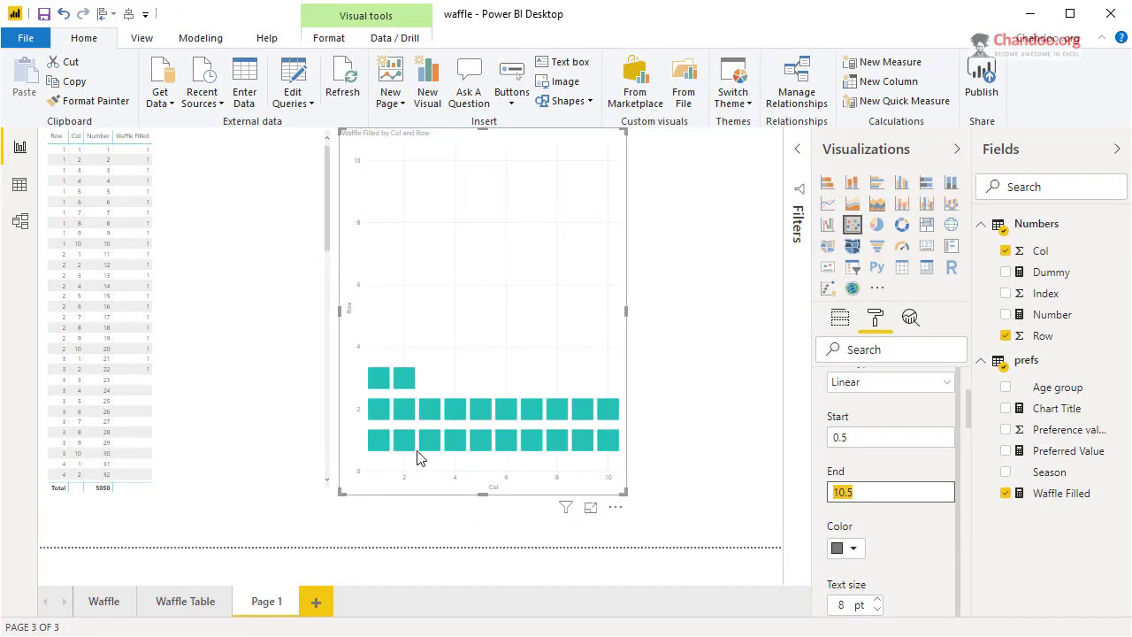
pyautogui.scroll(-1, 922, 545)
pyautogui.scroll(-3, 924, 553)
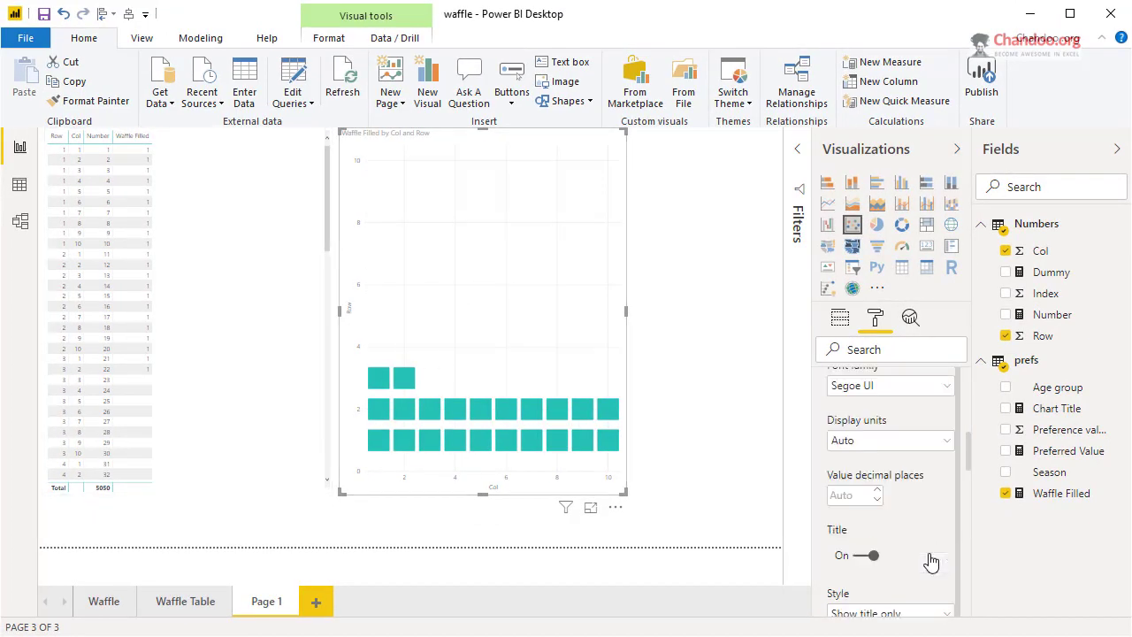
pyautogui.scroll(-6, 933, 557)
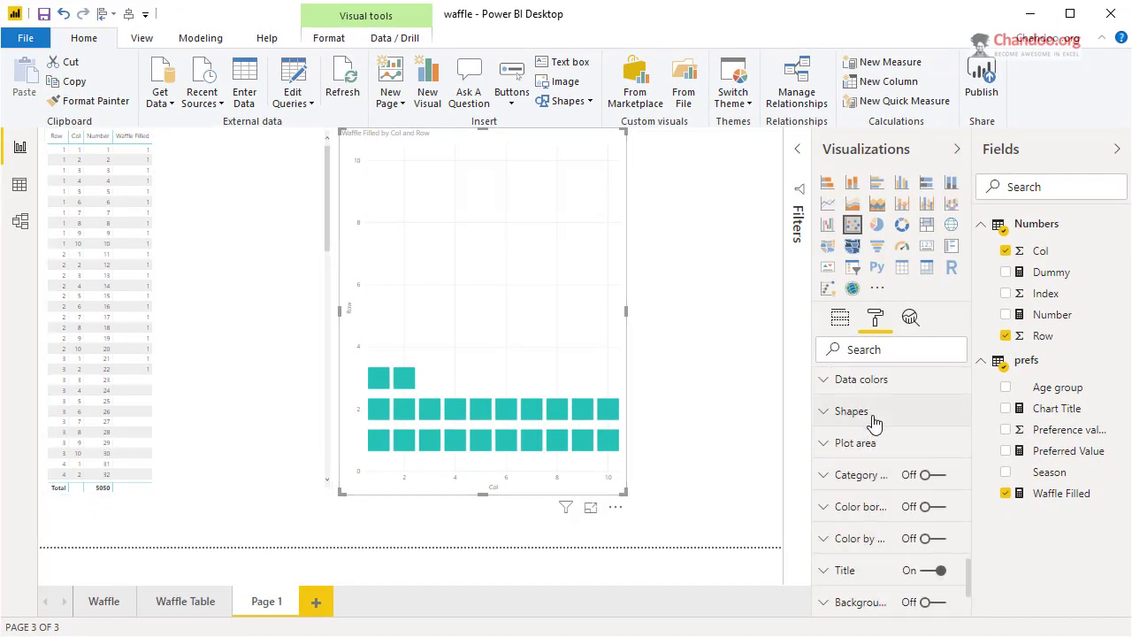
pyautogui.scroll(3, 865, 495)
pyautogui.click(852, 527)
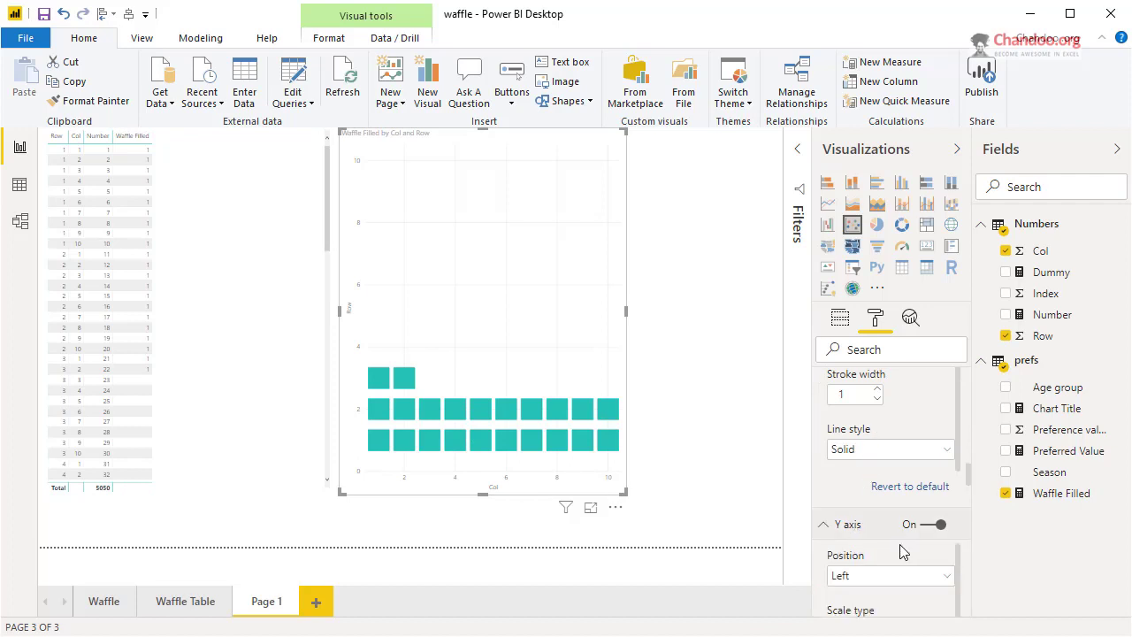
pyautogui.scroll(-2, 916, 566)
pyautogui.click(854, 500)
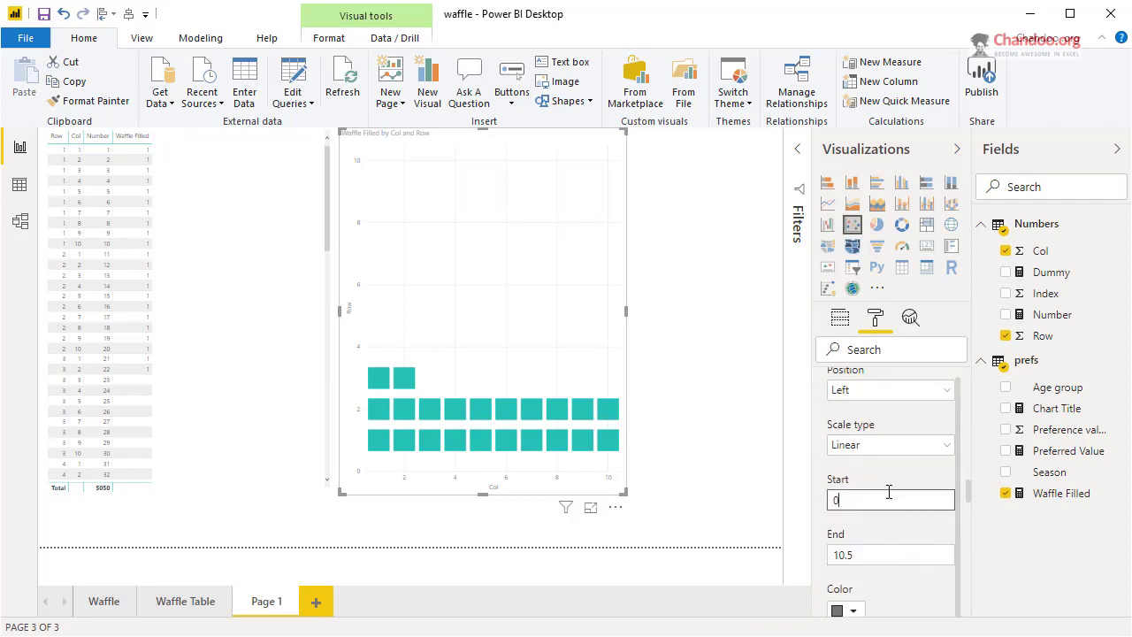
pyautogui.write('.5')
pyautogui.press('Tab')
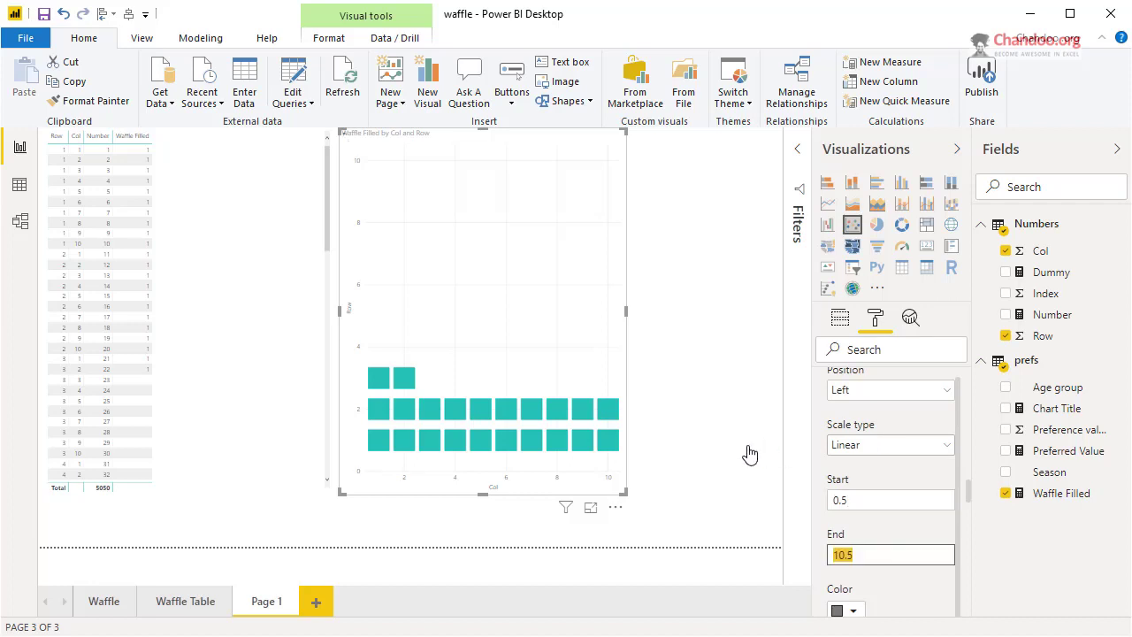
# Add one slicer for Season and one for Age group beside the scatter chart
pyautogui.click(743, 379)
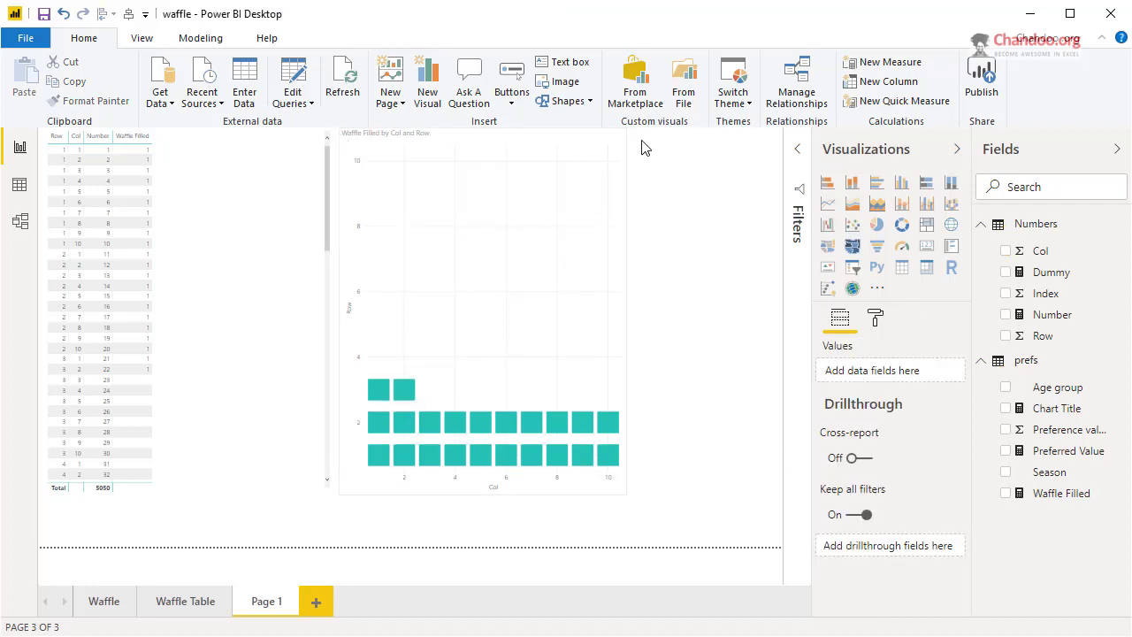
pyautogui.click(851, 267)
# Filter the page to Winter and 55 and over, switch the season to Spring, and select the scatter chart
pyautogui.click(664, 179)
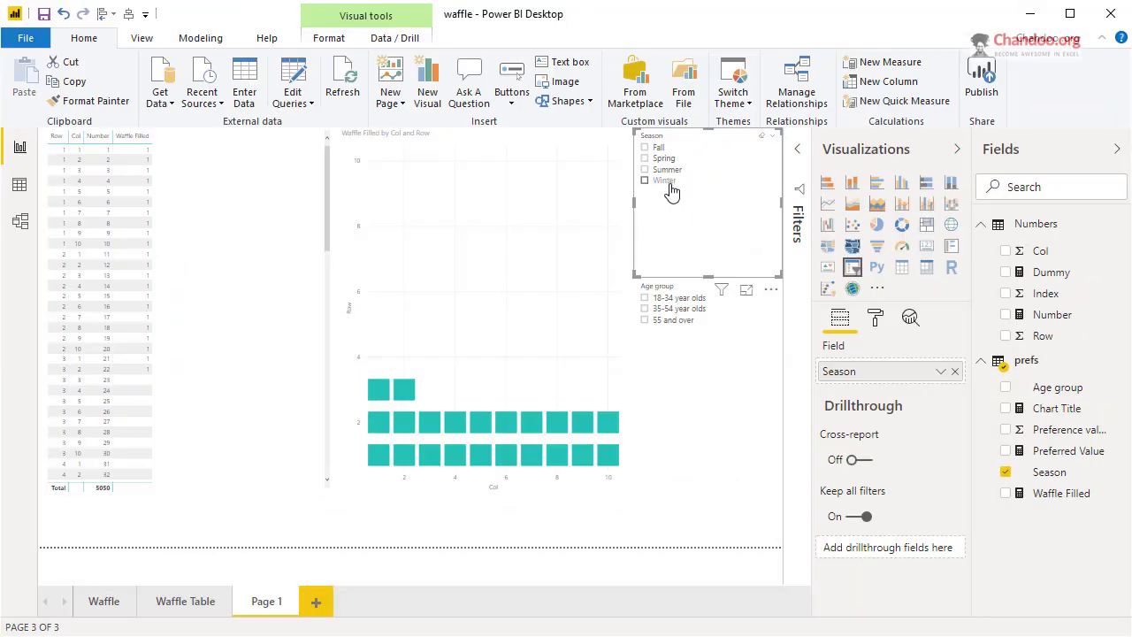
pyautogui.click(682, 325)
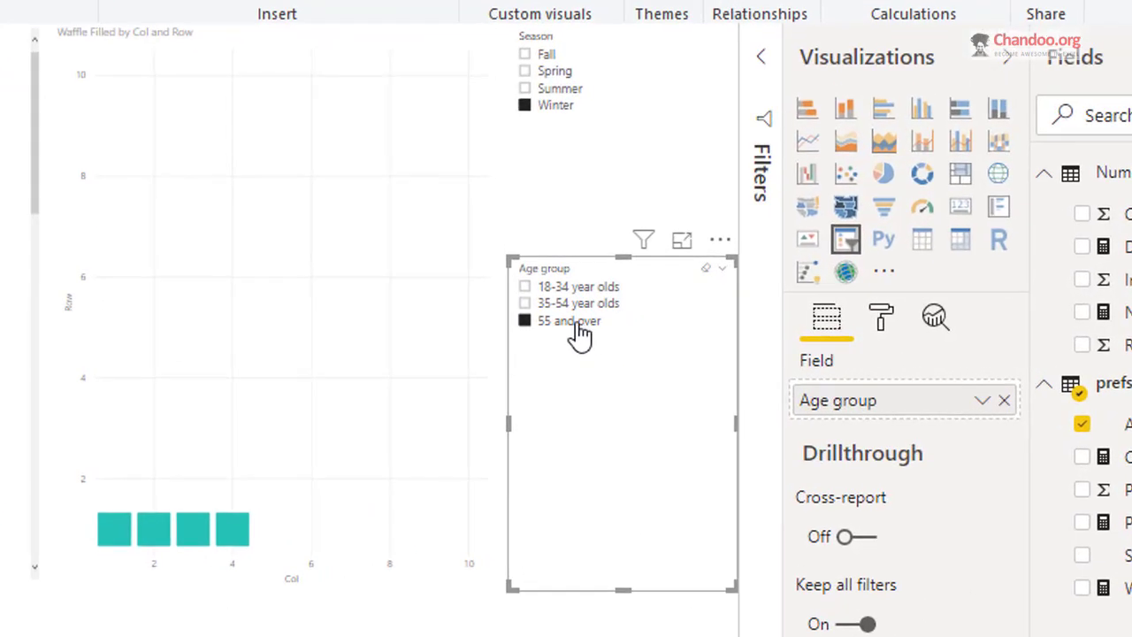
pyautogui.click(568, 72)
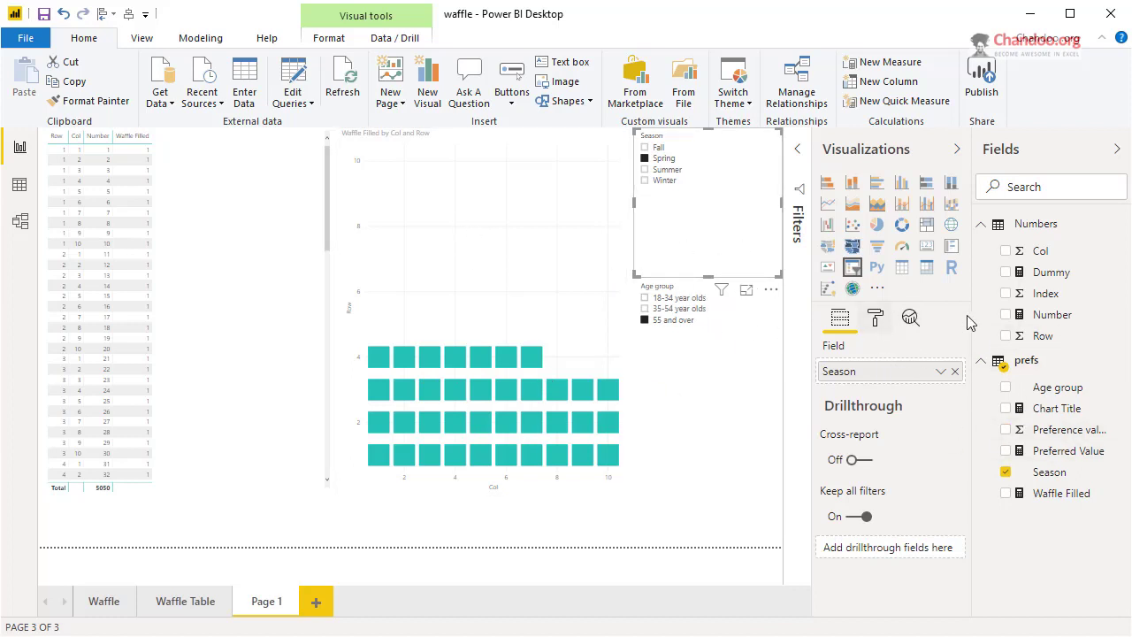
pyautogui.click(500, 155)
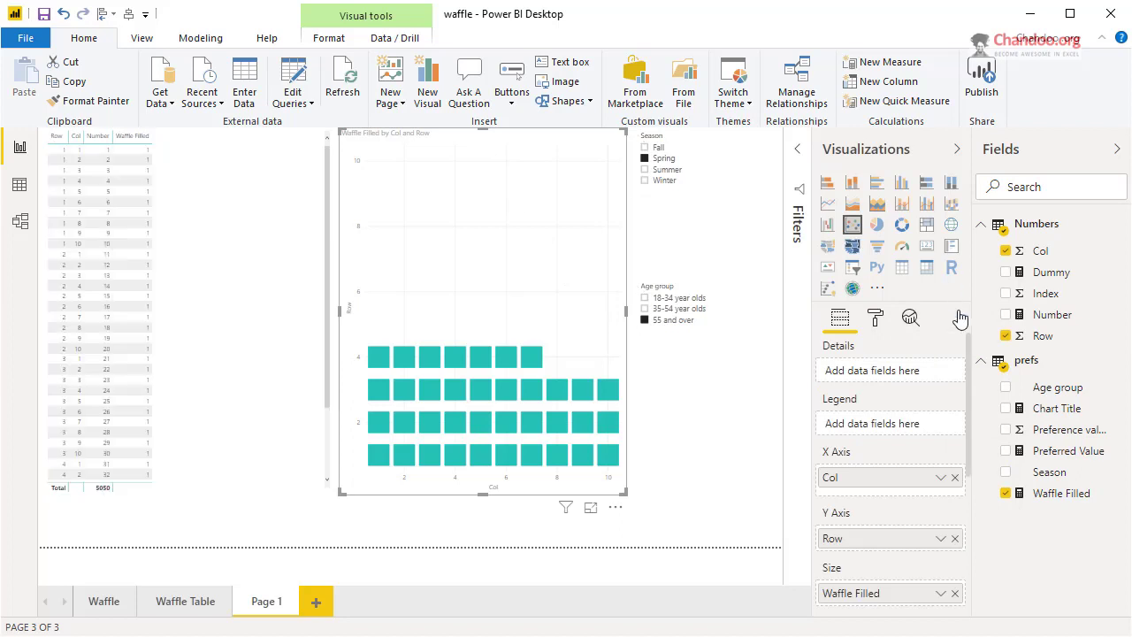
# Add a small card showing Preferred Value and place it over the empty upper middle of the scatter chart
pyautogui.click(716, 541)
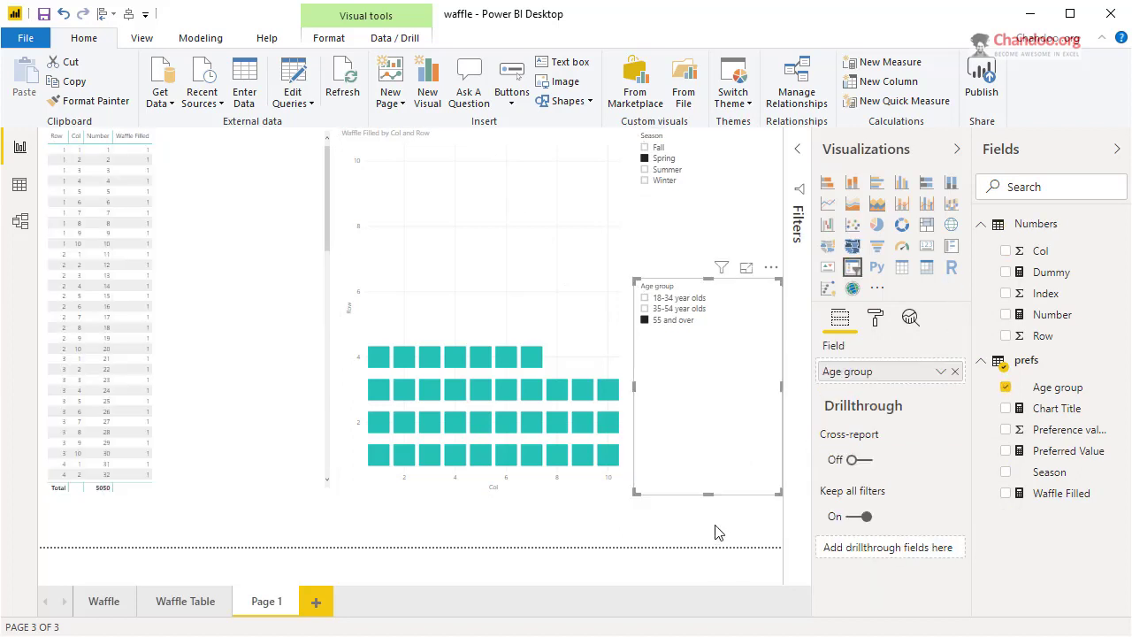
pyautogui.click(926, 251)
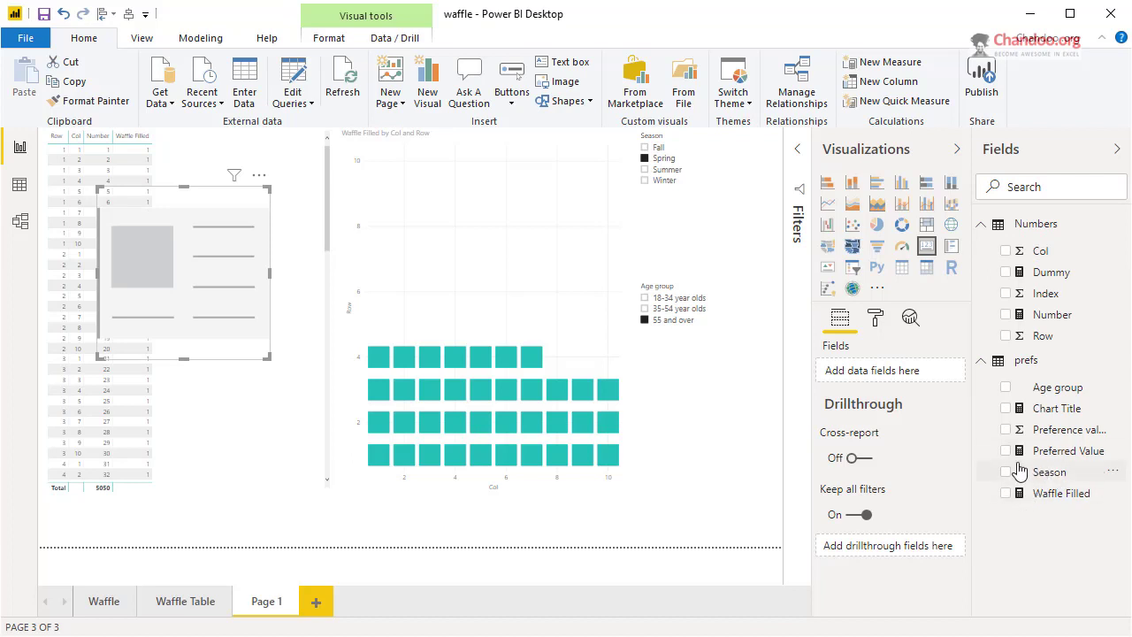
pyautogui.click(1006, 451)
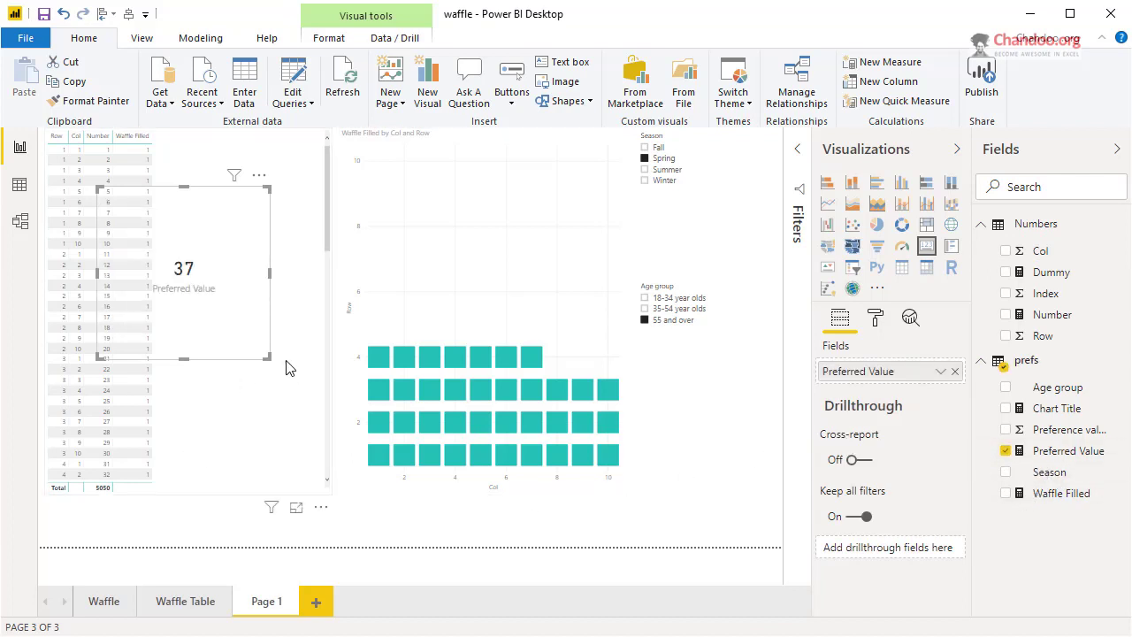
pyautogui.moveTo(268, 360); pyautogui.dragTo(187, 266)
pyautogui.press('Escape')
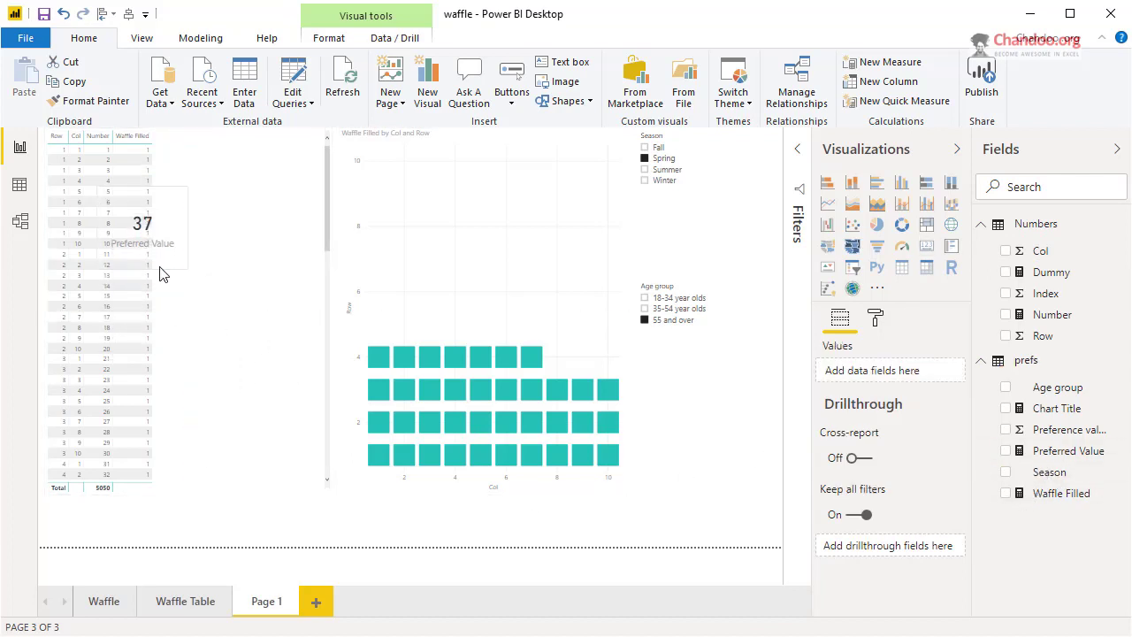
pyautogui.moveTo(543, 289); pyautogui.dragTo(504, 289)
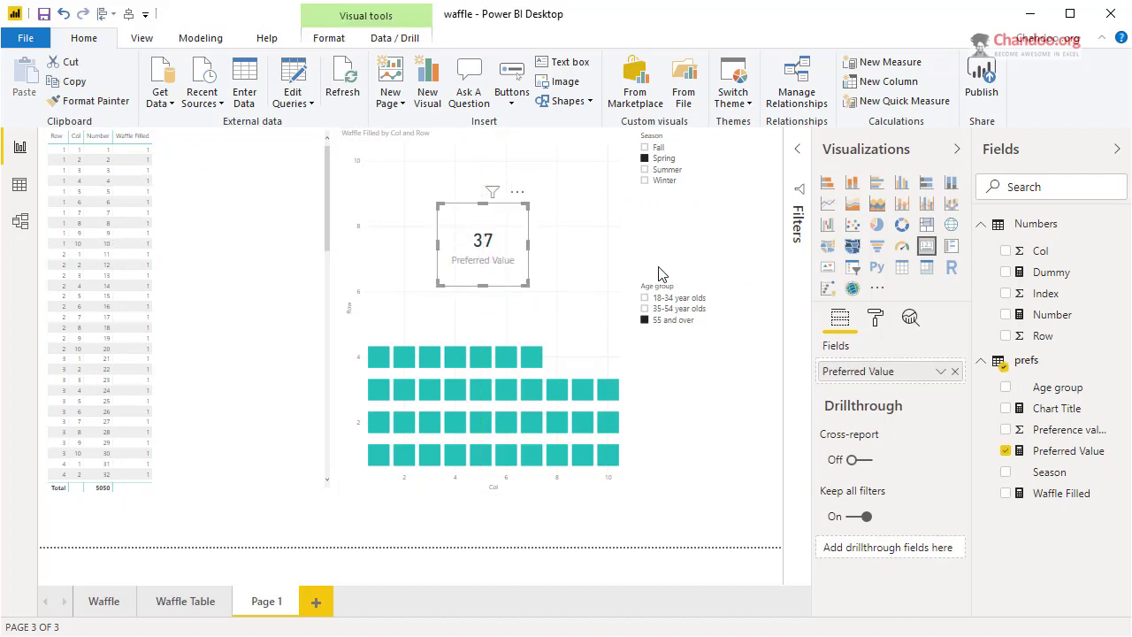
# Filter Page 1 to the 35-54 year olds age group and the Winter season
pyautogui.click(687, 311)
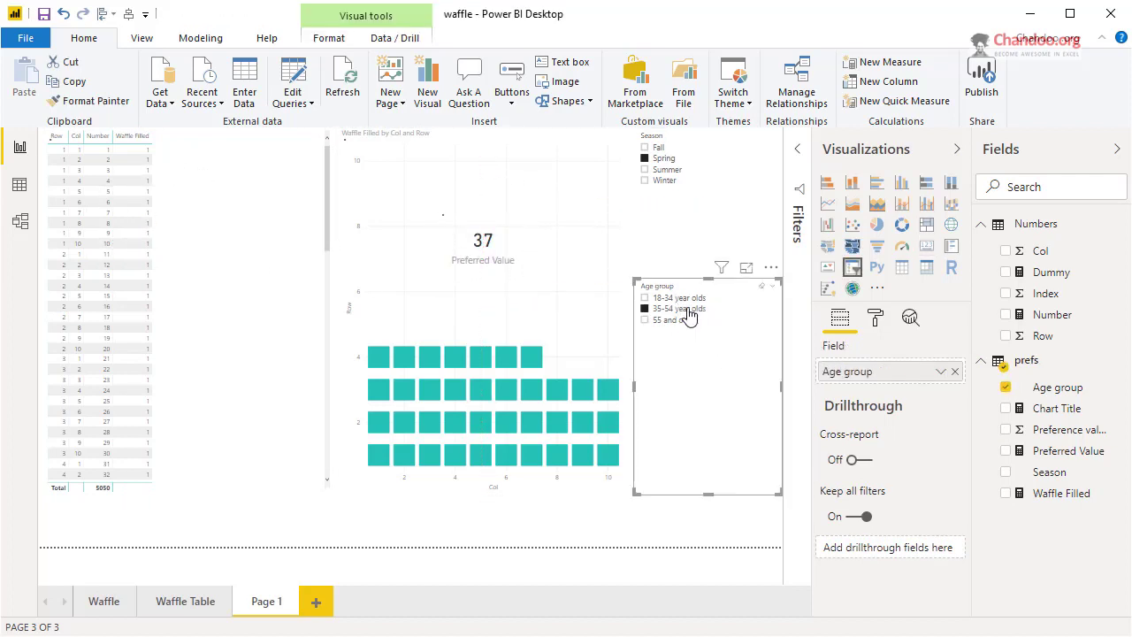
pyautogui.click(663, 181)
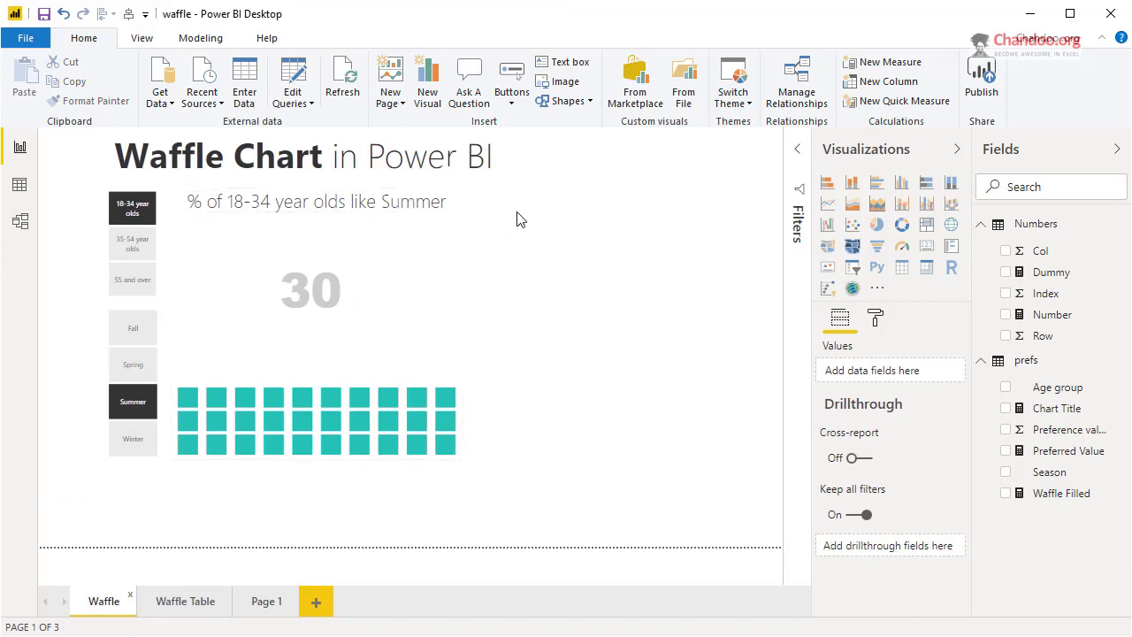
# Filter the Waffle page to Spring and 55 and over, and open the Waffle Table page
pyautogui.click(128, 365)
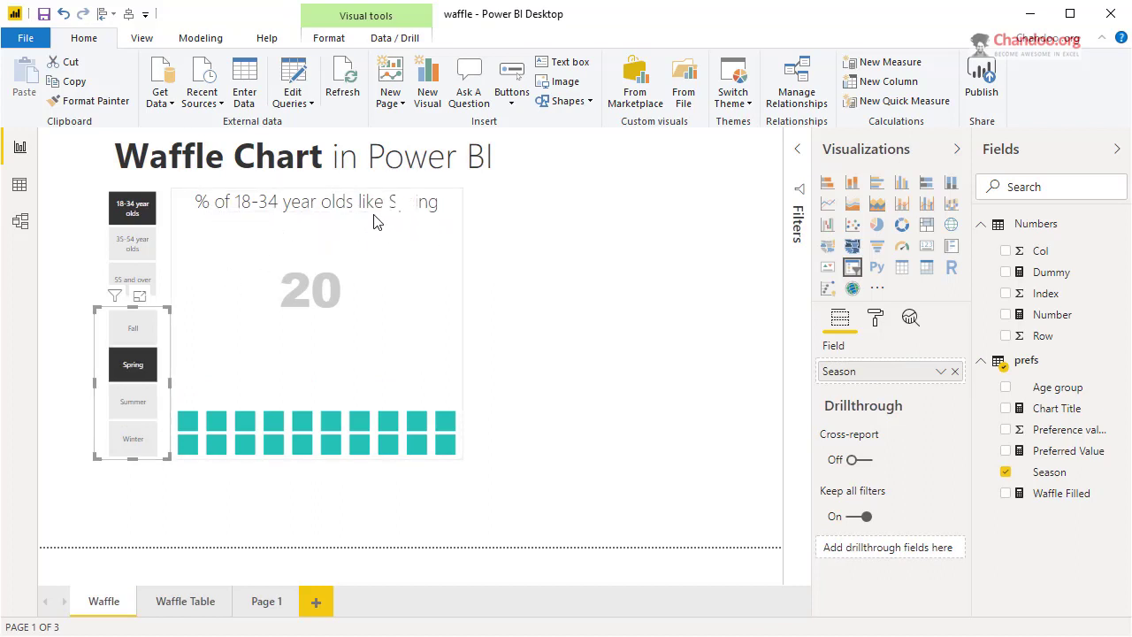
pyautogui.click(124, 280)
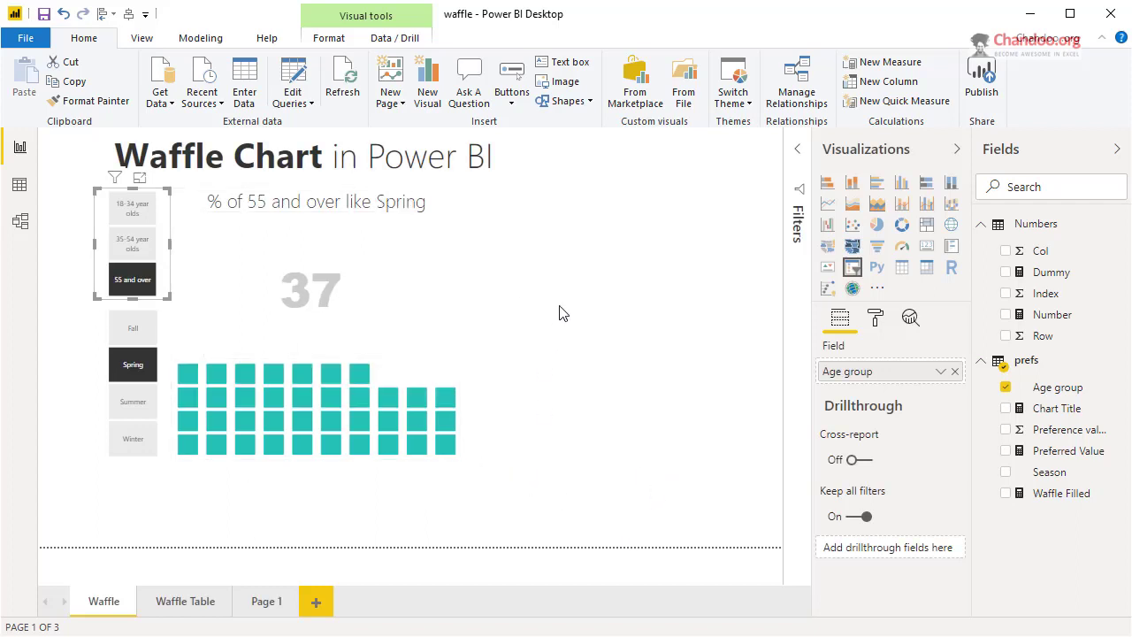
pyautogui.click(186, 601)
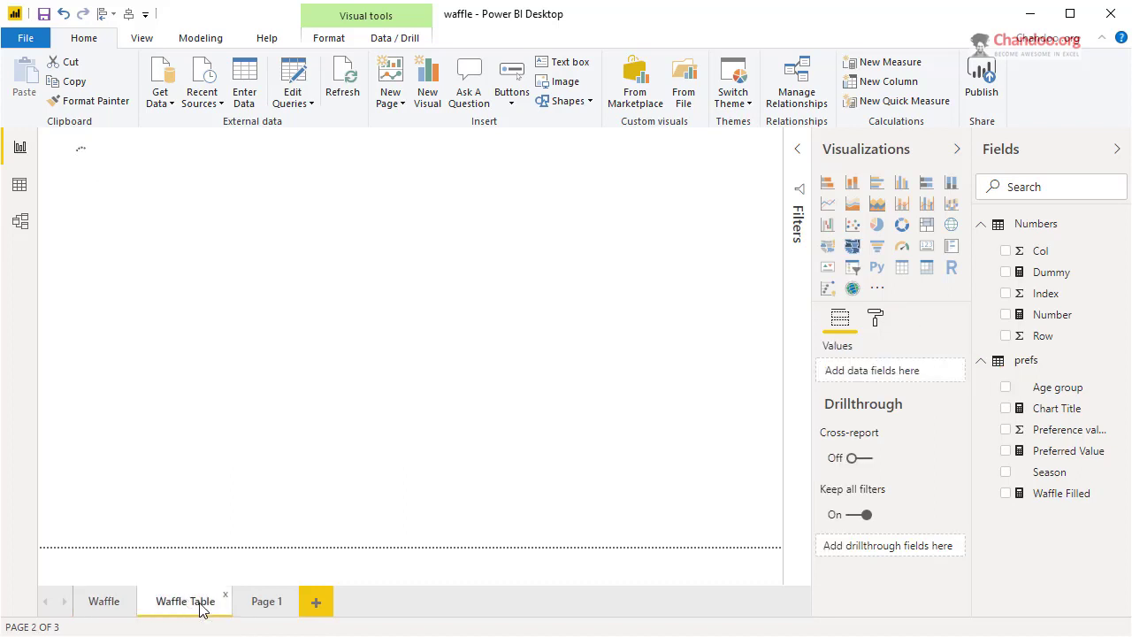
# Add a new page with a matrix that has Row as rows, Col as columns and Waffle Filled as values
pyautogui.click(314, 603)
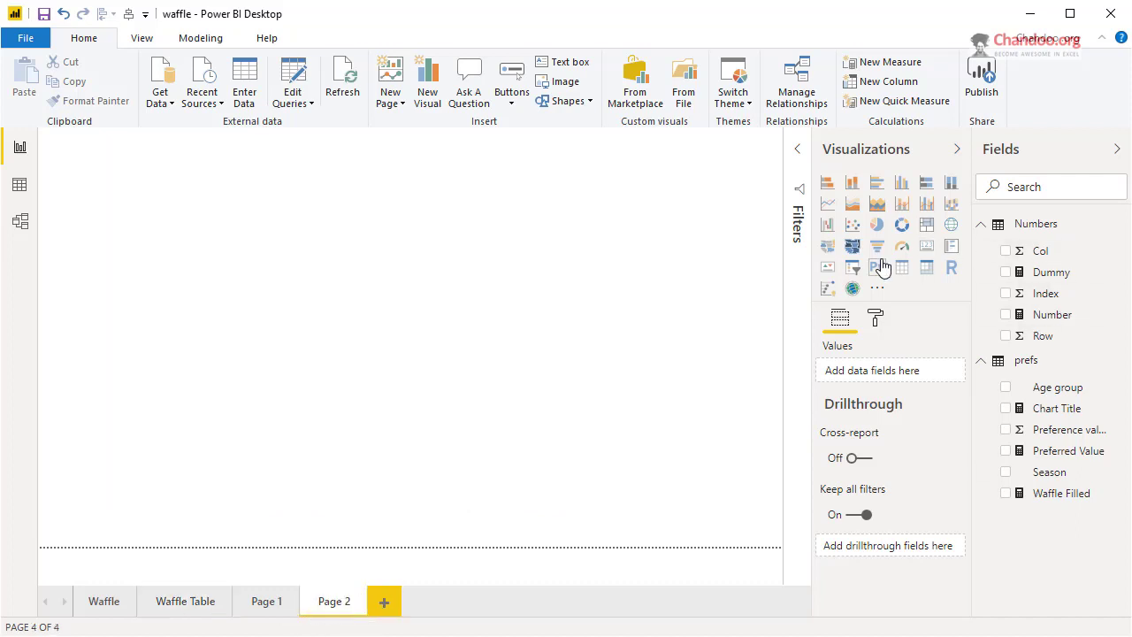
pyautogui.click(924, 271)
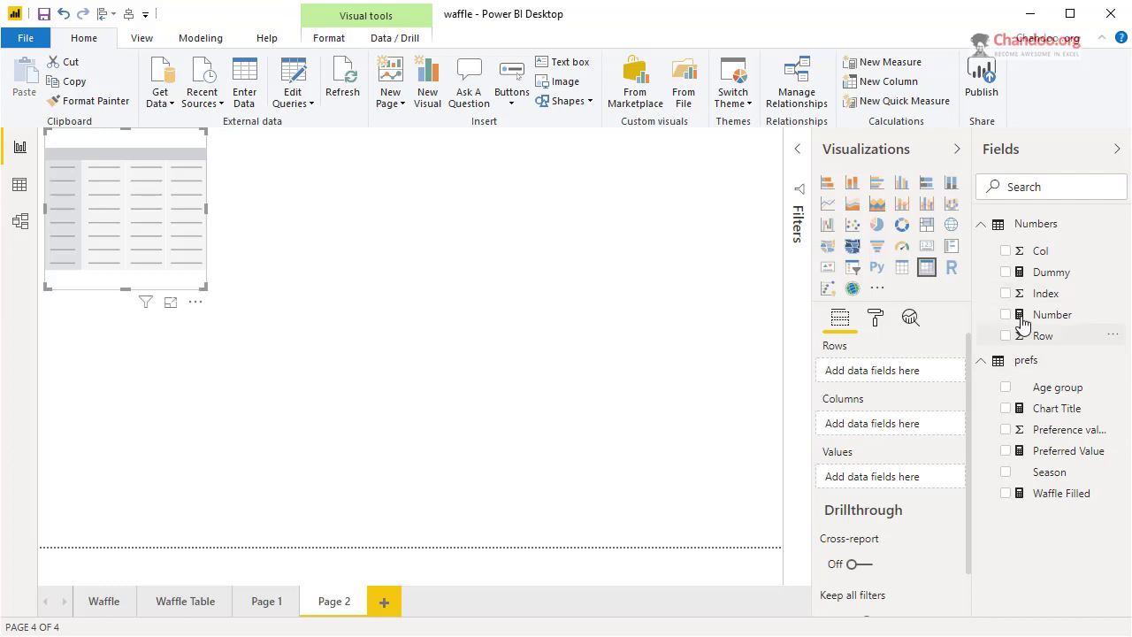
pyautogui.moveTo(1049, 338); pyautogui.dragTo(884, 371)
pyautogui.moveTo(1041, 252); pyautogui.dragTo(884, 439)
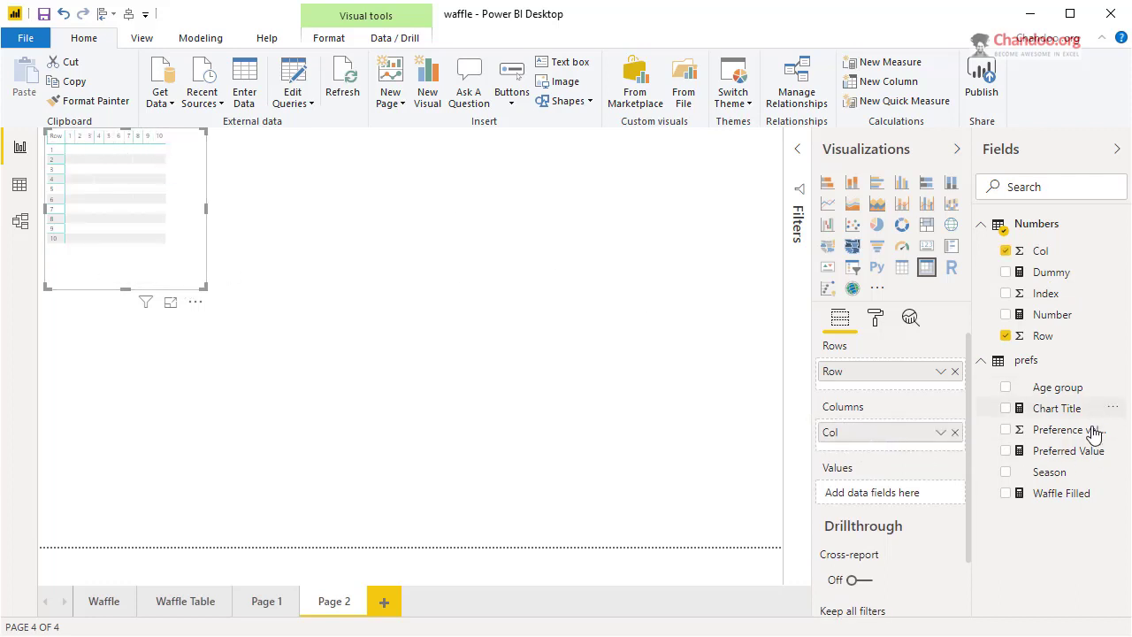
pyautogui.moveTo(1080, 498); pyautogui.dragTo(924, 497)
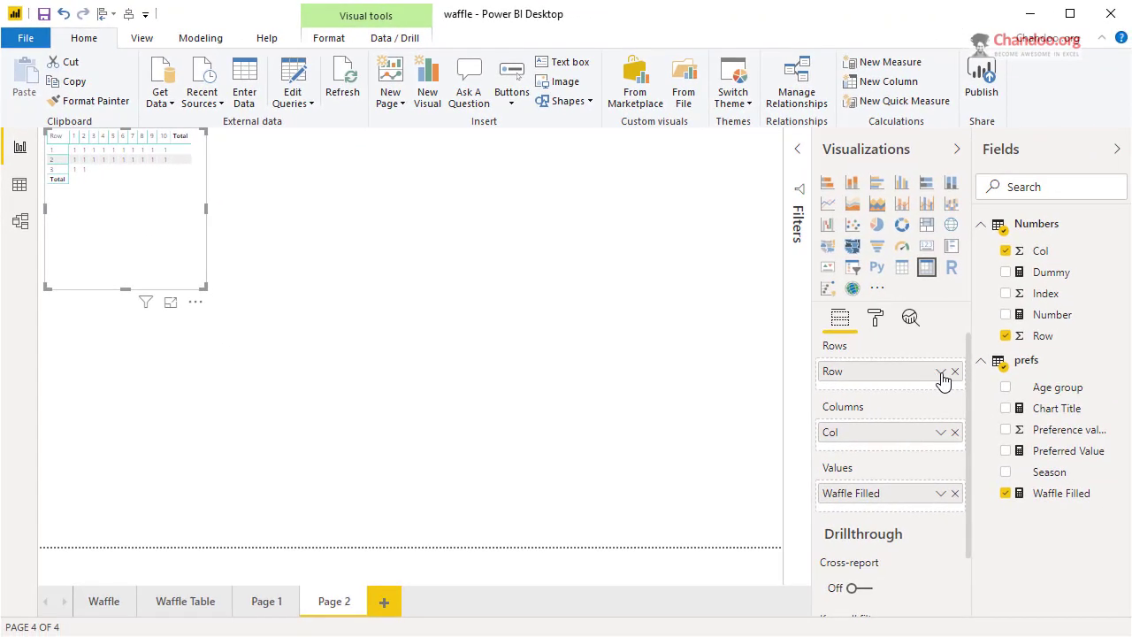
# Show items with no data for Row and Col in the matrix, and sort it by Row in descending order
pyautogui.click(940, 372)
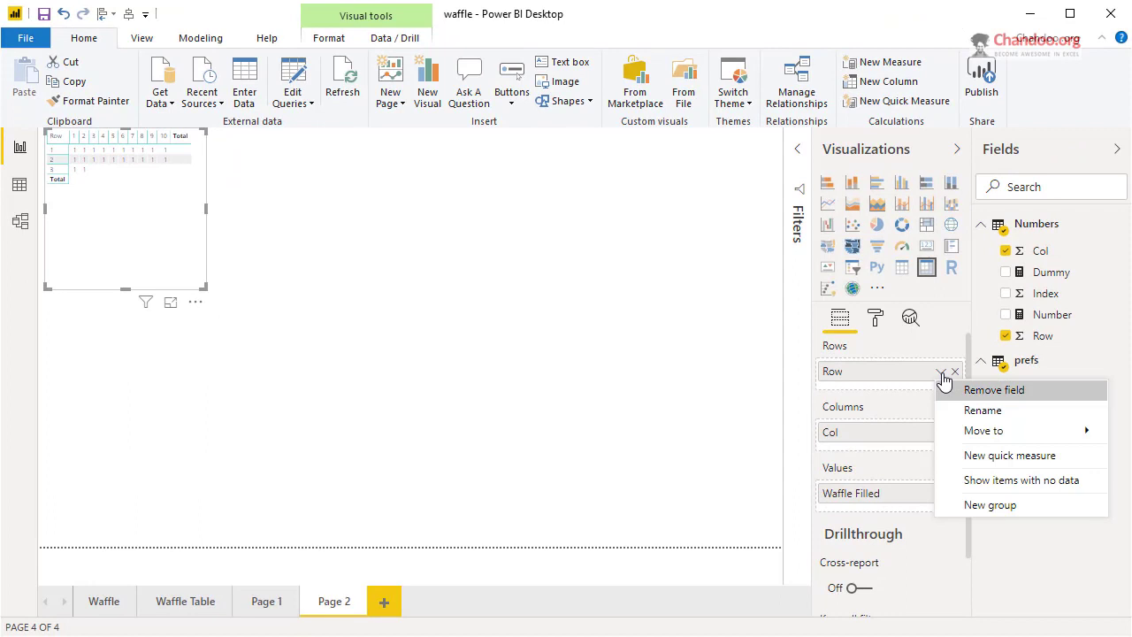
pyautogui.click(1017, 485)
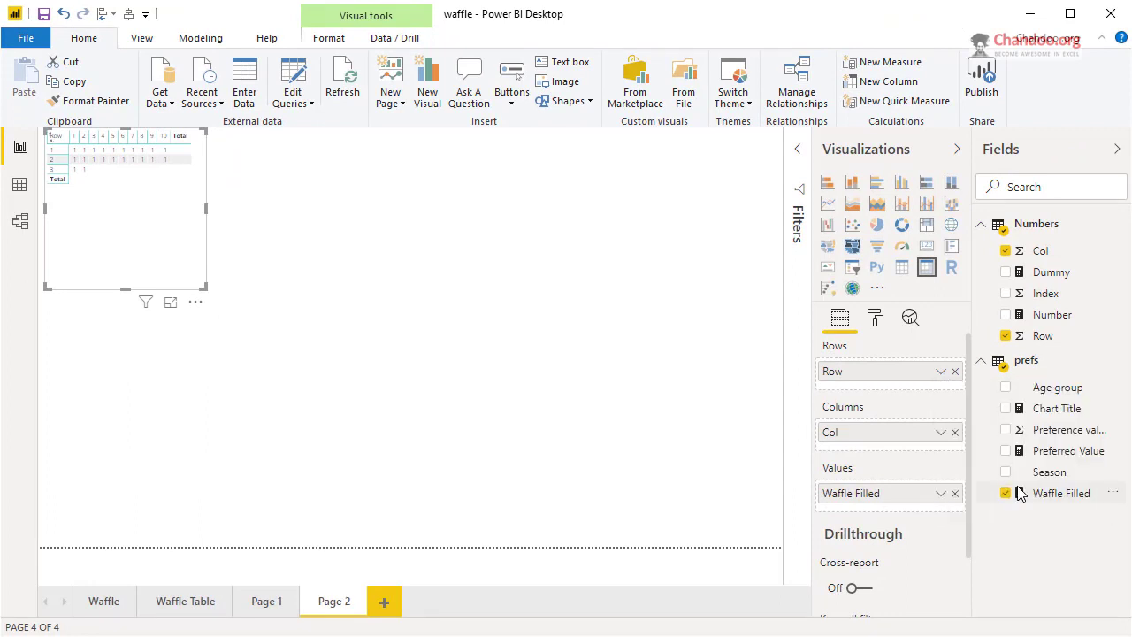
pyautogui.click(942, 435)
pyautogui.click(999, 539)
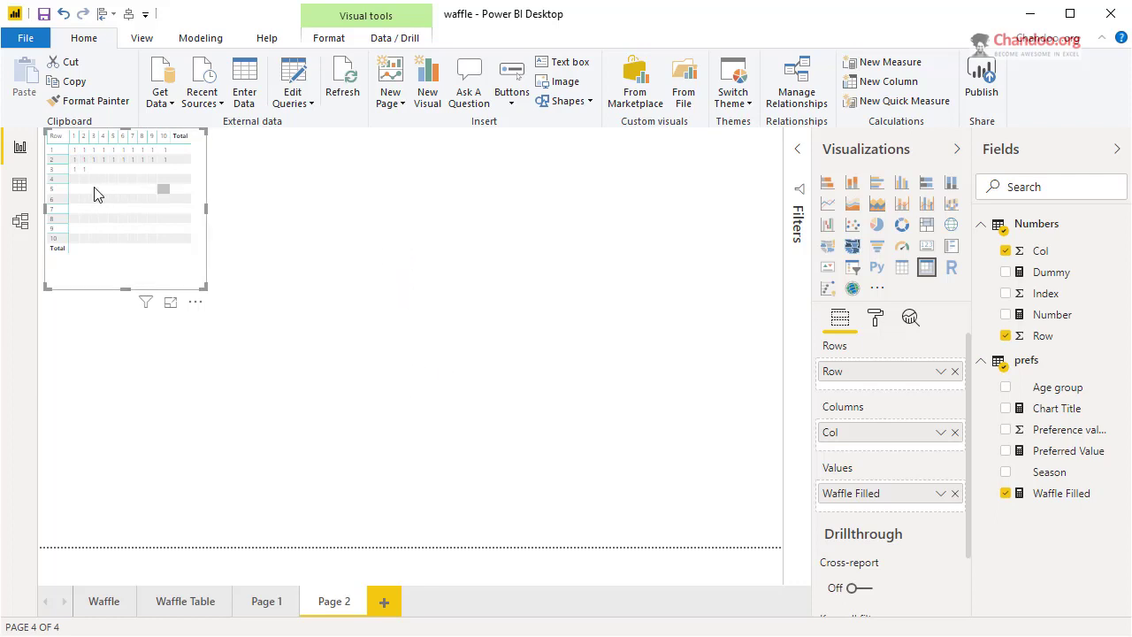
pyautogui.click(60, 148)
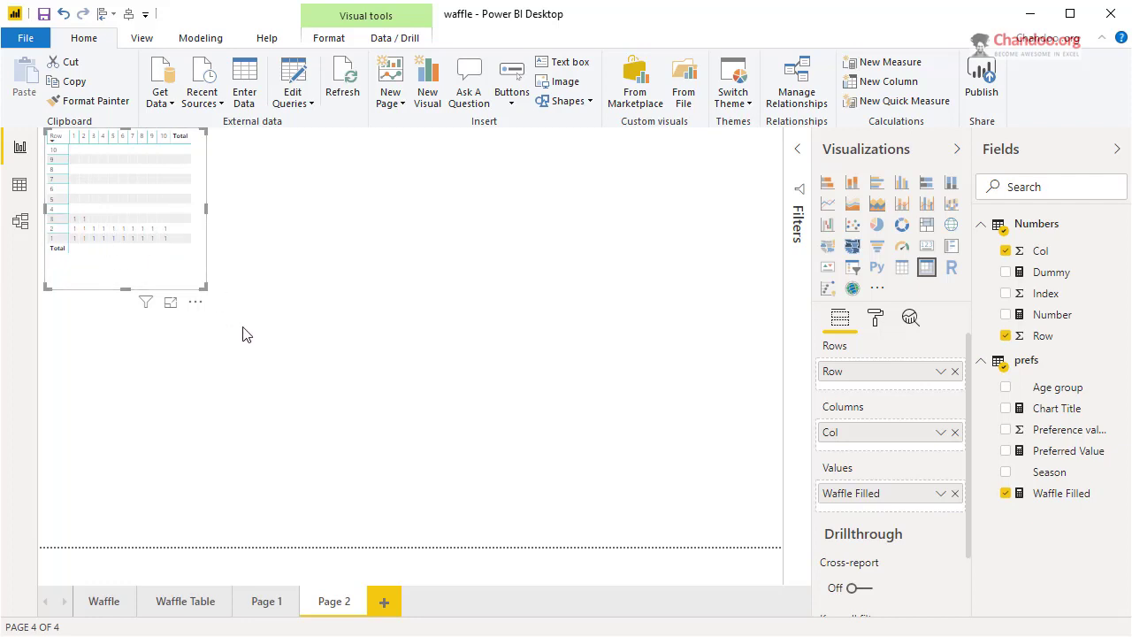
# Apply a background color scale to Waffle Filled with white for the lowest value and teal for the highest
pyautogui.click(940, 493)
pyautogui.moveTo(906, 418)
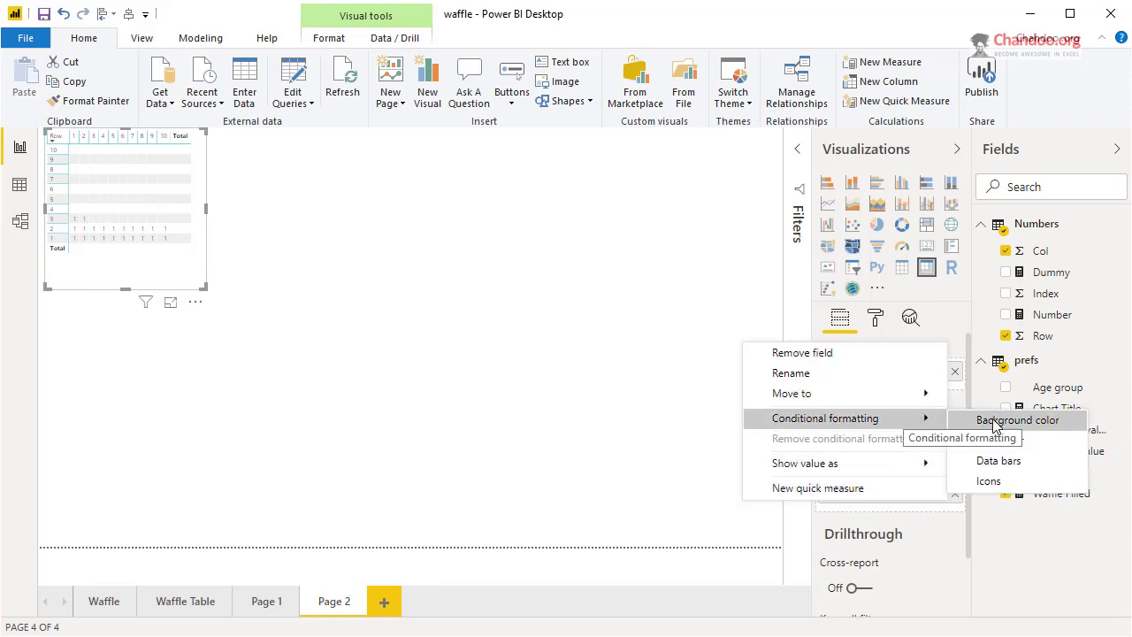
pyautogui.click(1004, 420)
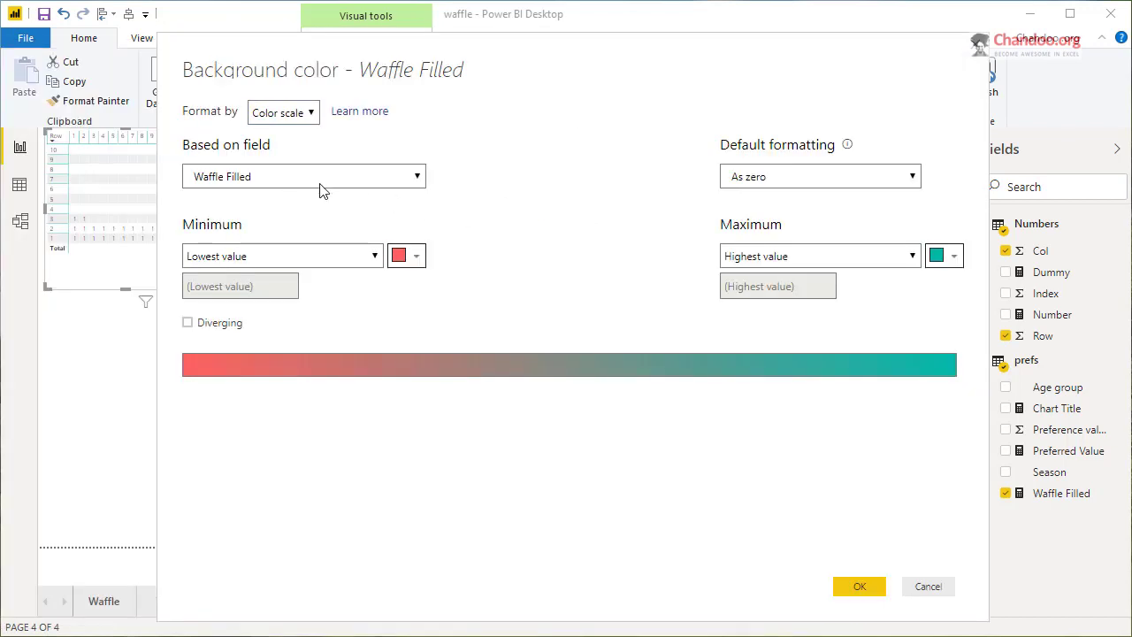
pyautogui.click(416, 258)
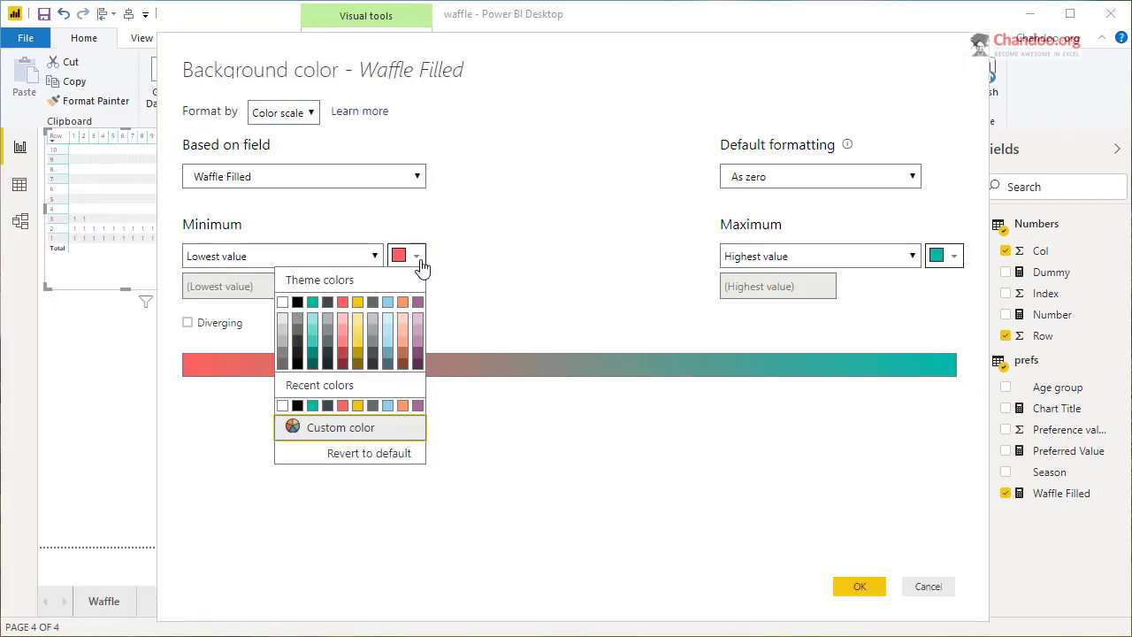
pyautogui.click(418, 262)
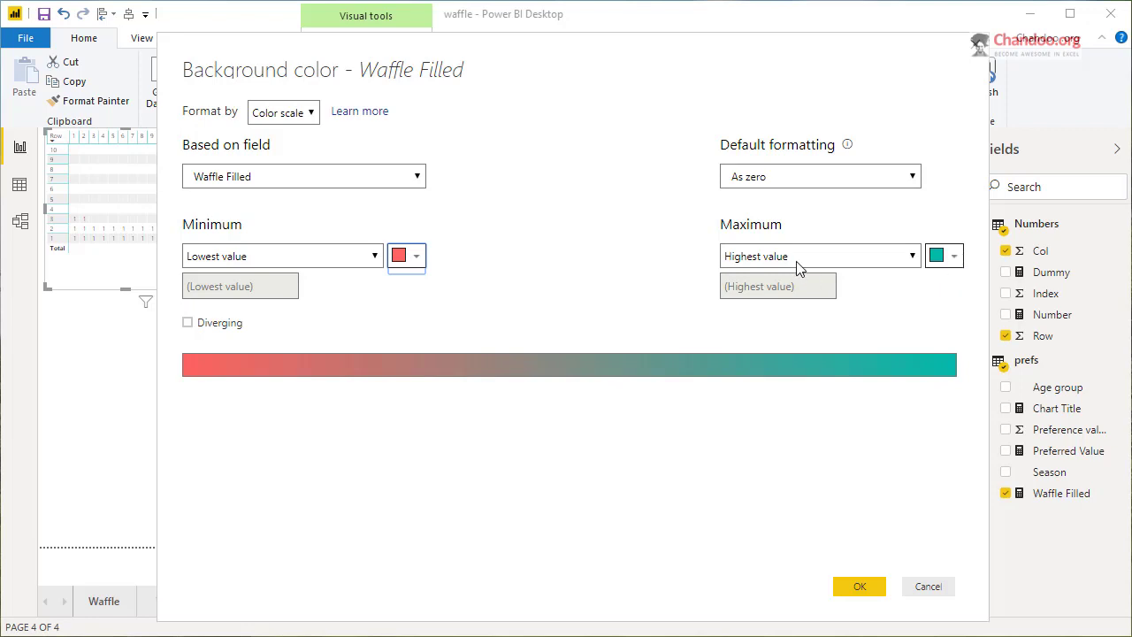
pyautogui.click(416, 262)
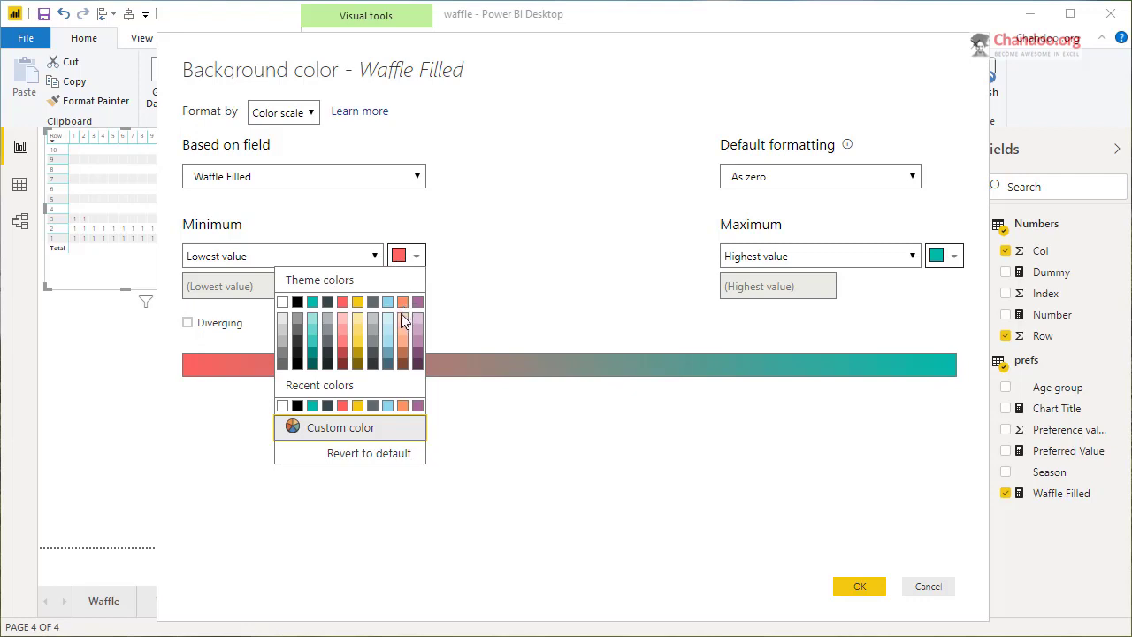
pyautogui.click(282, 303)
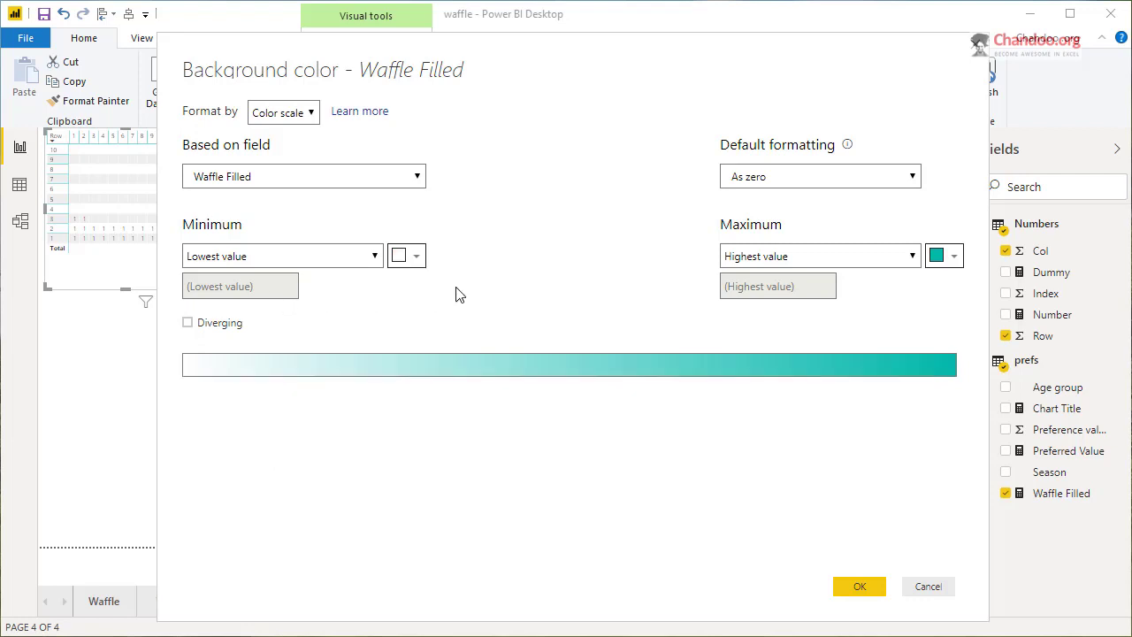
pyautogui.click(858, 585)
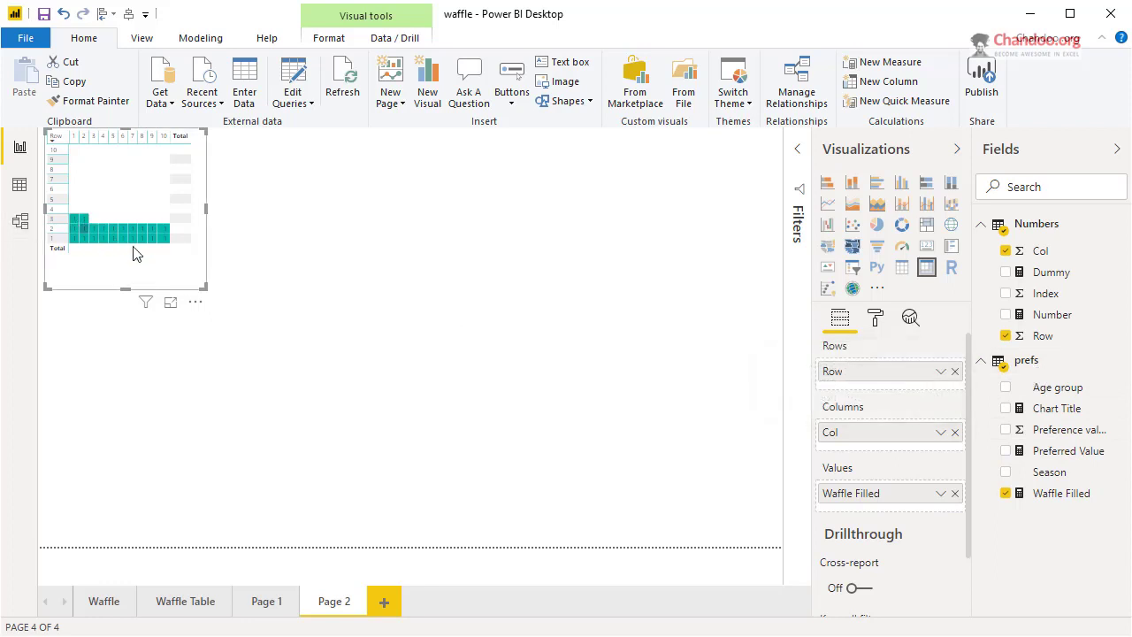
# Examine the background color scale settings and the data bars options available for Waffle Filled
pyautogui.moveTo(1046, 228)
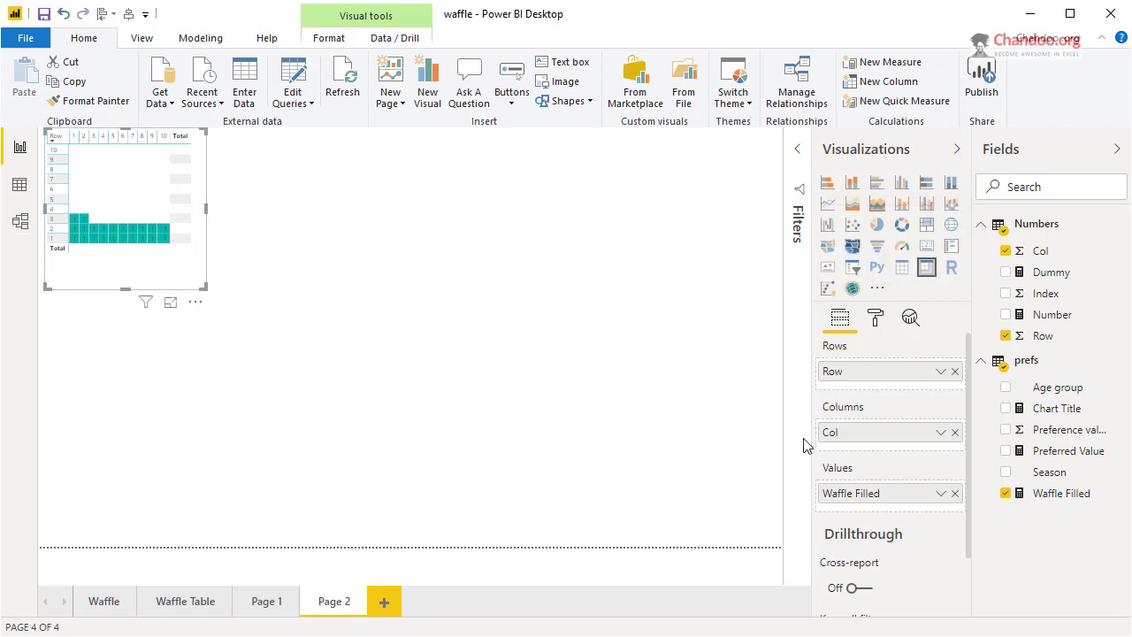
pyautogui.click(940, 494)
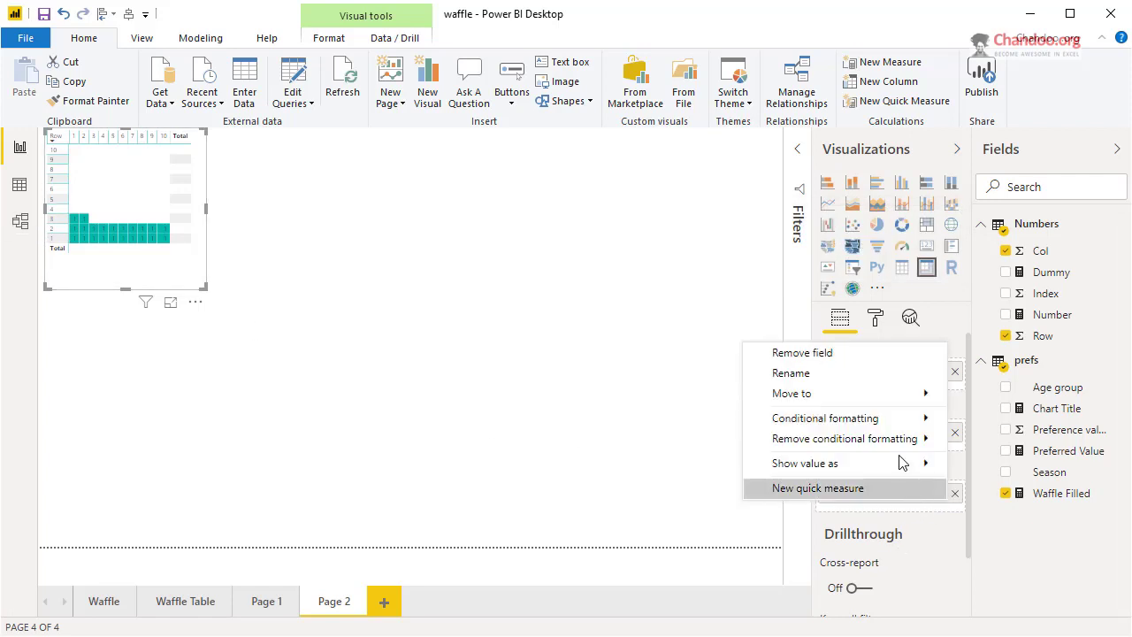
pyautogui.moveTo(945, 418)
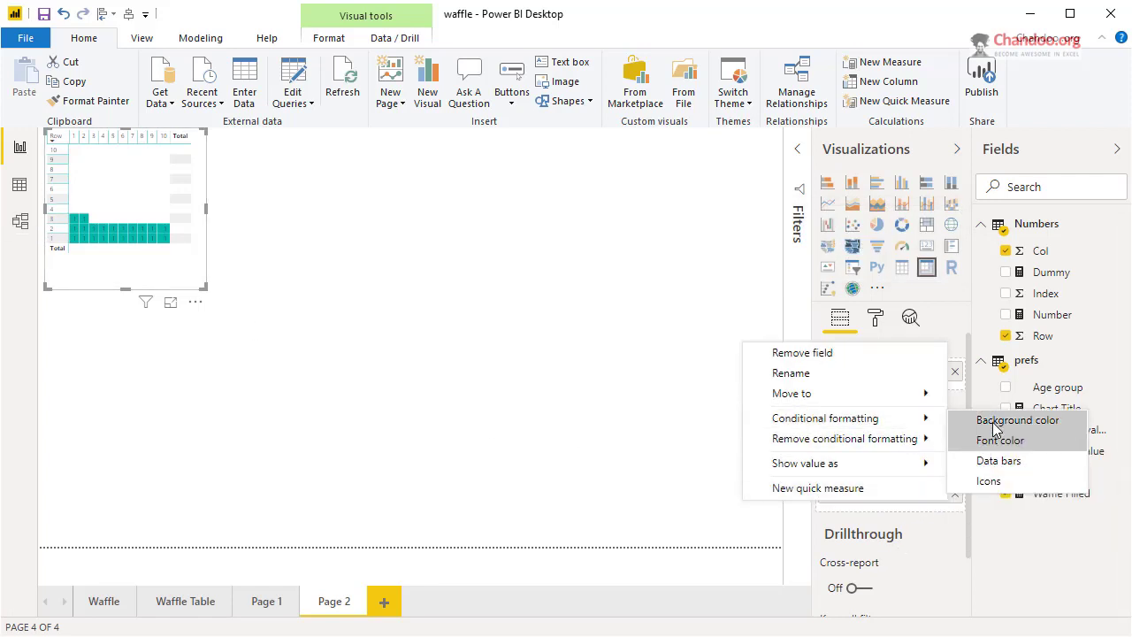
pyautogui.click(990, 420)
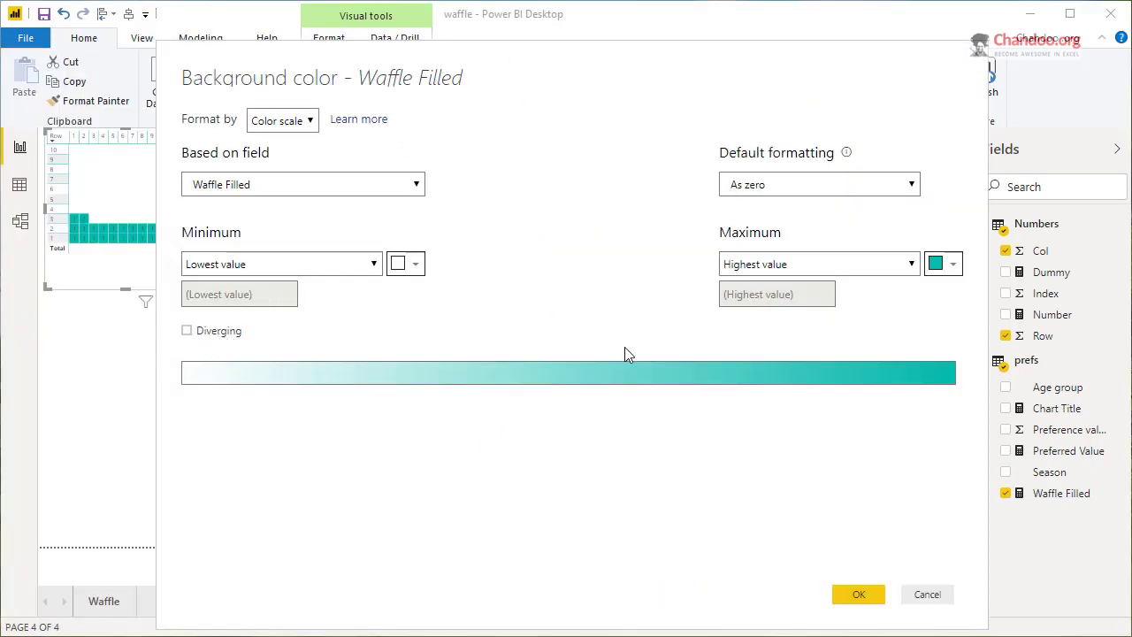
pyautogui.click(927, 594)
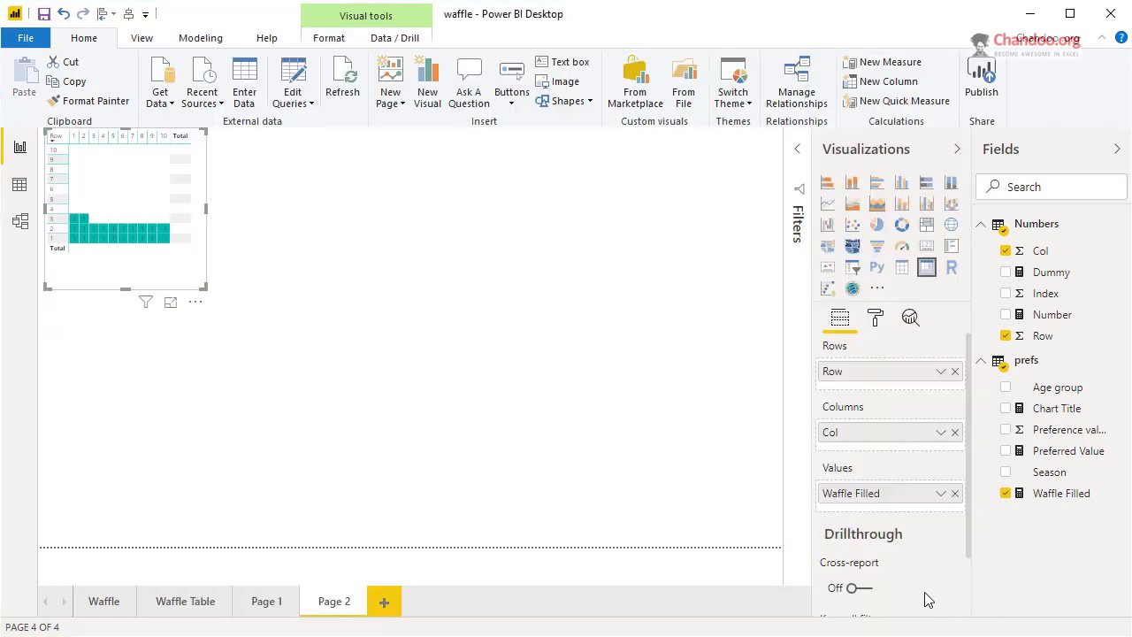
pyautogui.click(940, 493)
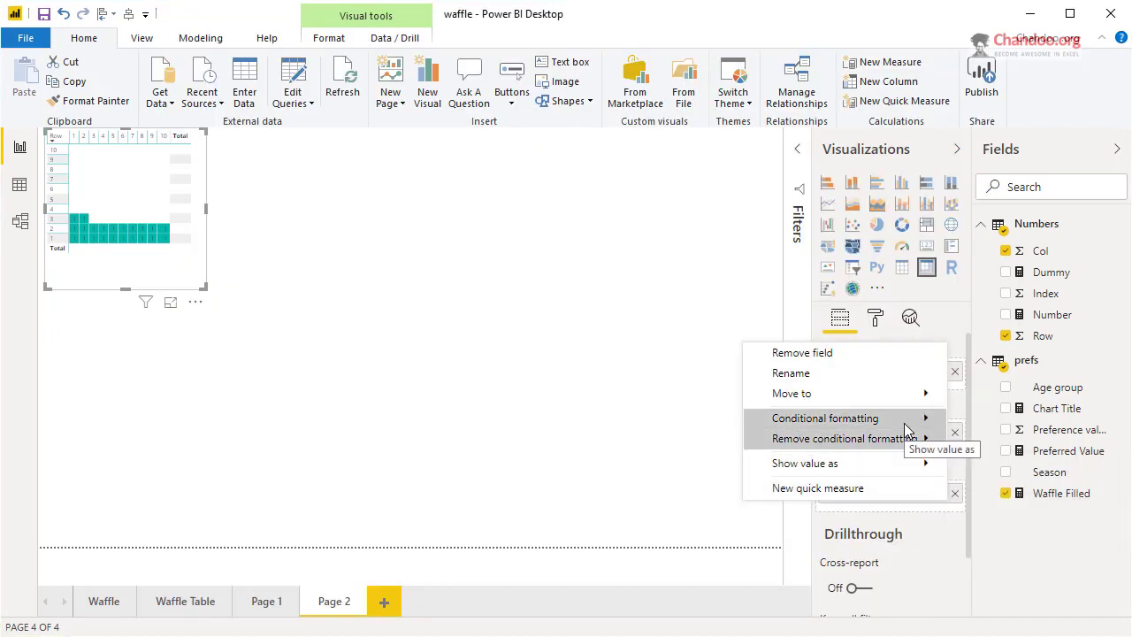
pyautogui.click(994, 460)
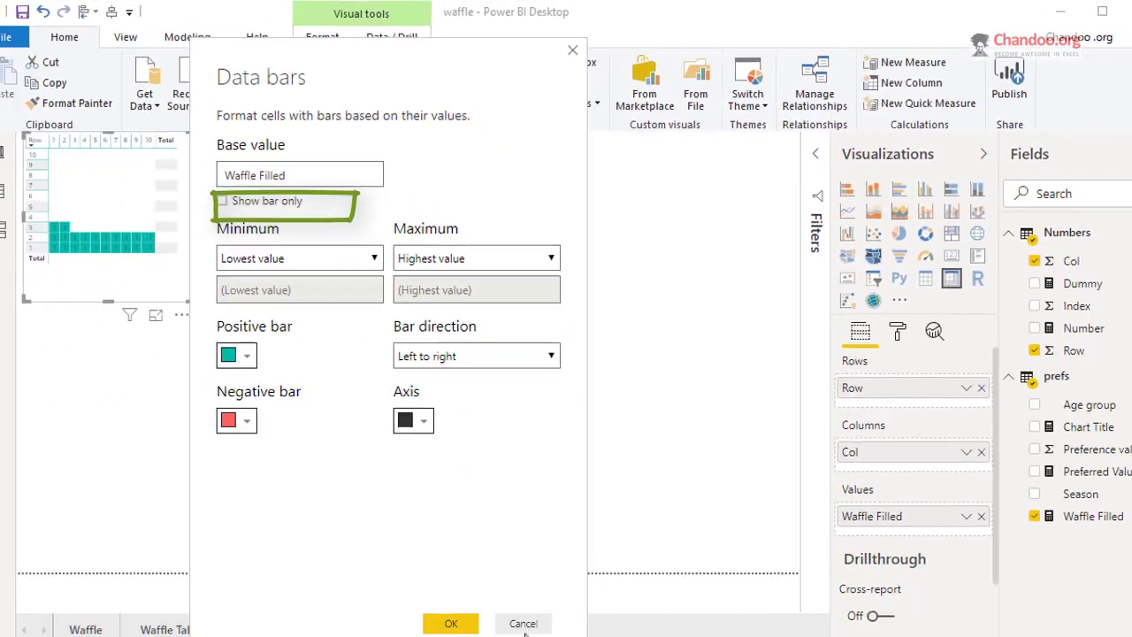
pyautogui.click(524, 625)
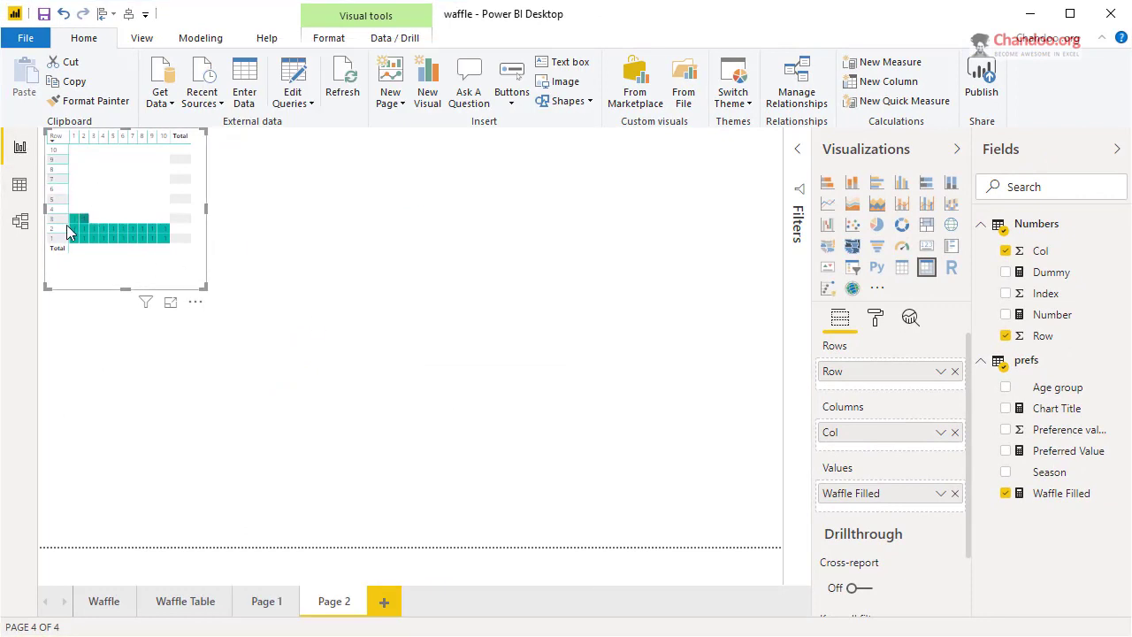
# Examine the formula of the Dummy measure, and reselect the matrix
pyautogui.click(1049, 274)
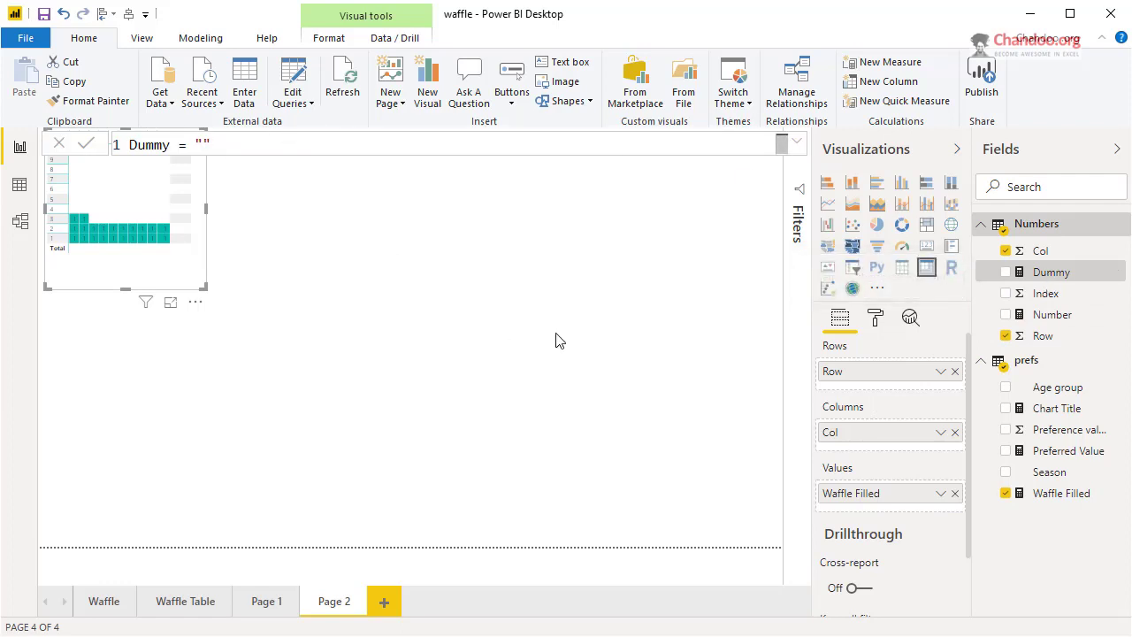
pyautogui.click(112, 335)
pyautogui.click(142, 288)
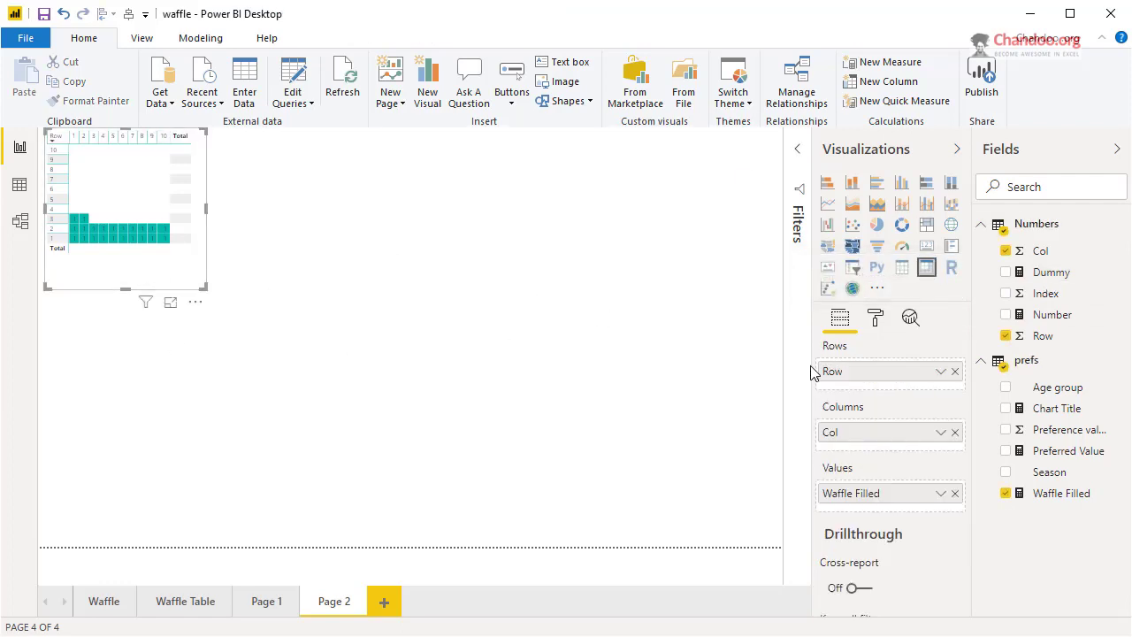
# Replace Waffle Filled with Dummy as the matrix values, and base Dummy's background color scale on the Waffle Filled measure
pyautogui.click(955, 495)
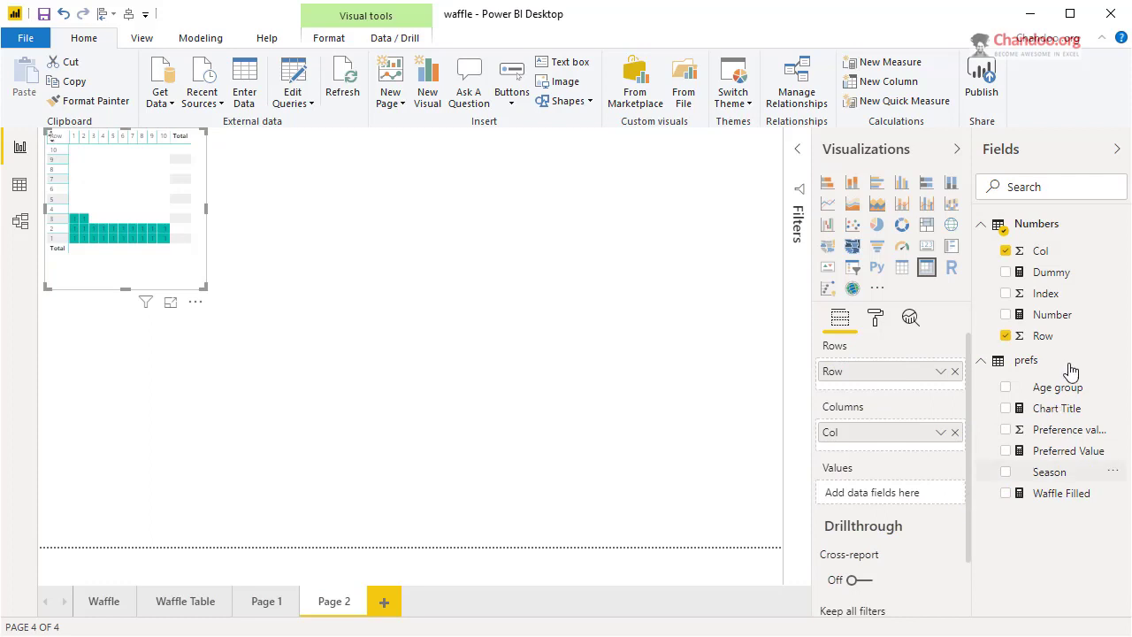
pyautogui.moveTo(1065, 283); pyautogui.dragTo(911, 492)
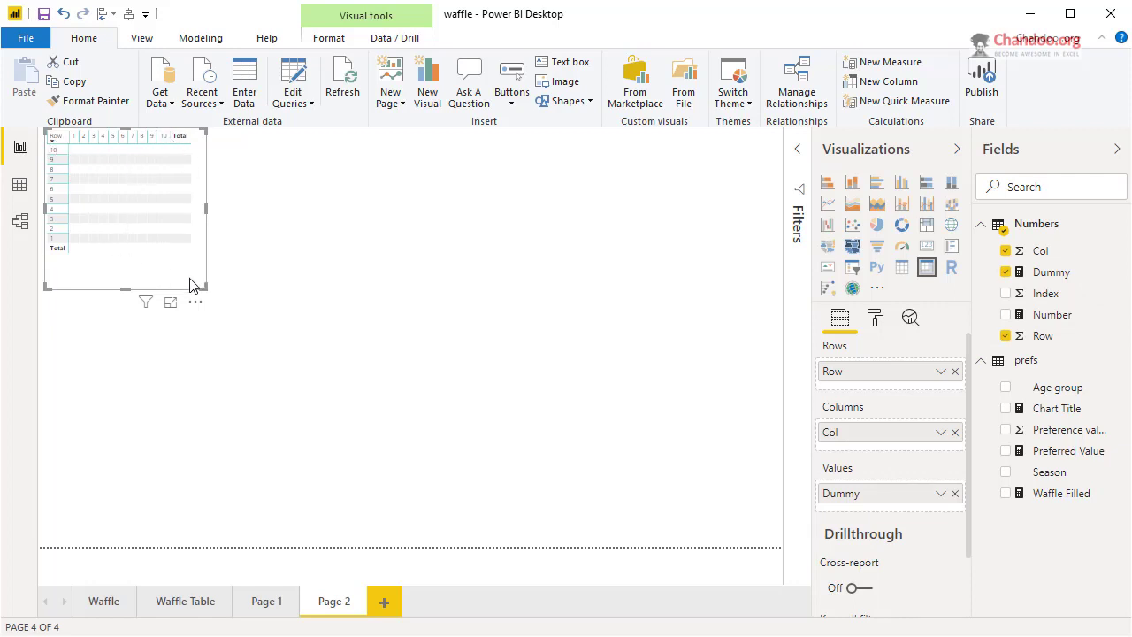
pyautogui.click(940, 494)
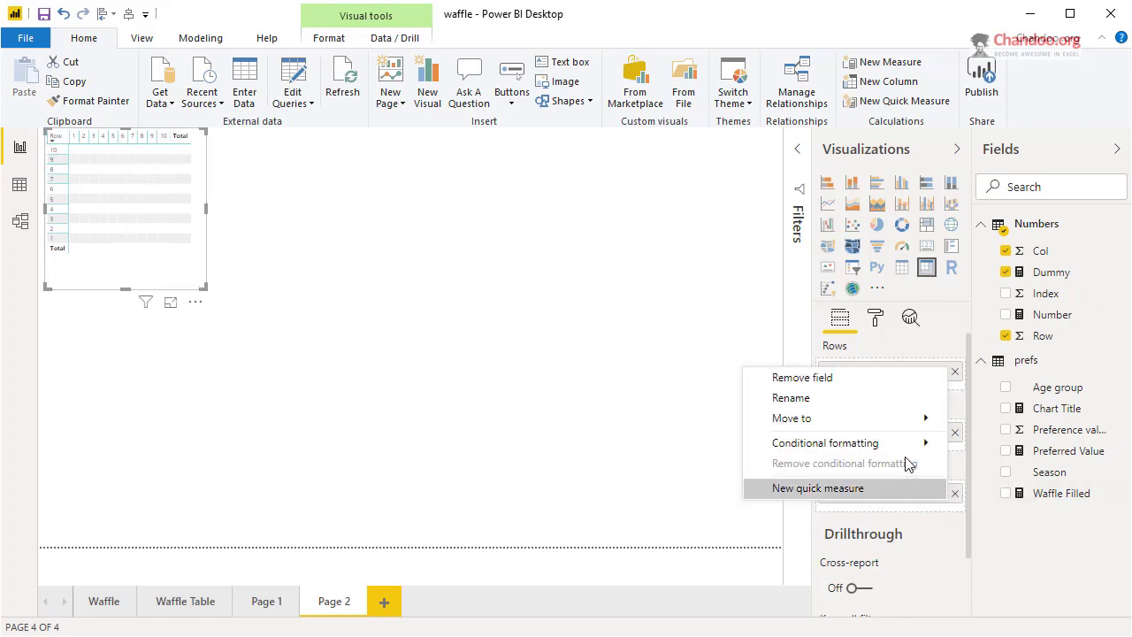
pyautogui.moveTo(920, 442)
pyautogui.click(996, 449)
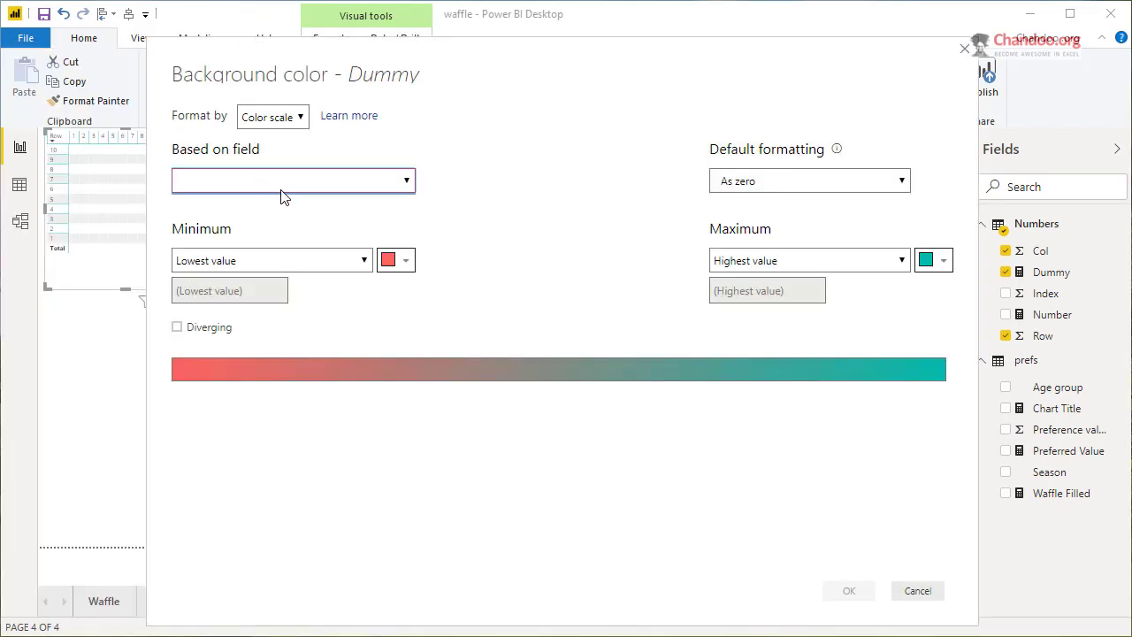
pyautogui.click(282, 187)
pyautogui.click(222, 271)
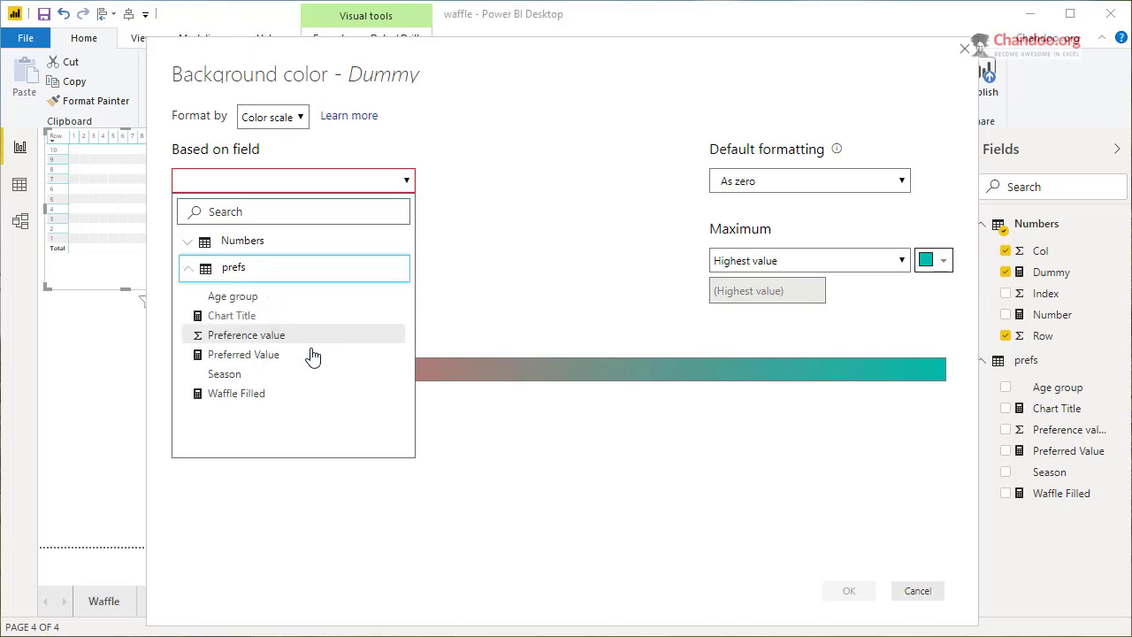
pyautogui.click(253, 399)
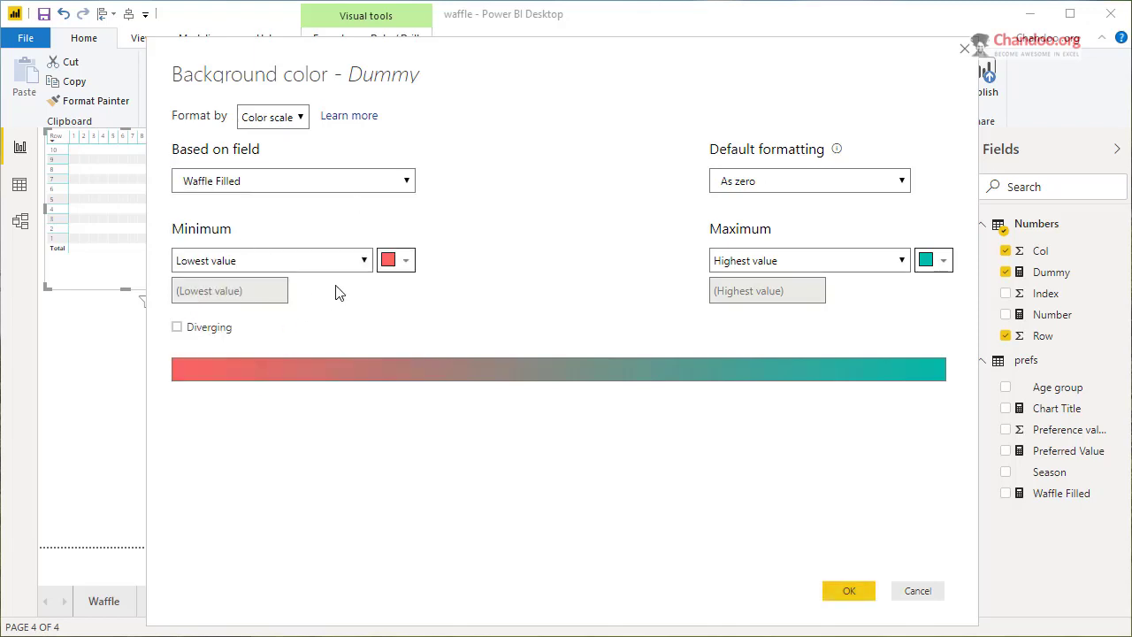
# Use white for the lowest value in Dummy's background color scale, set default formatting to Don't format, and apply it
pyautogui.click(396, 260)
pyautogui.click(285, 308)
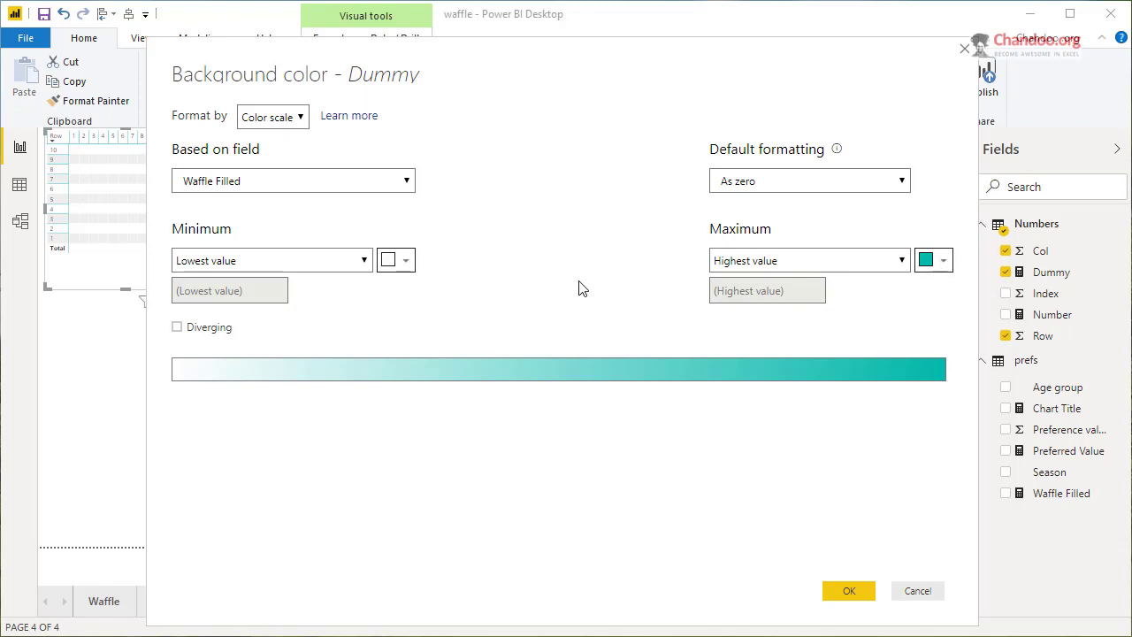
pyautogui.click(791, 187)
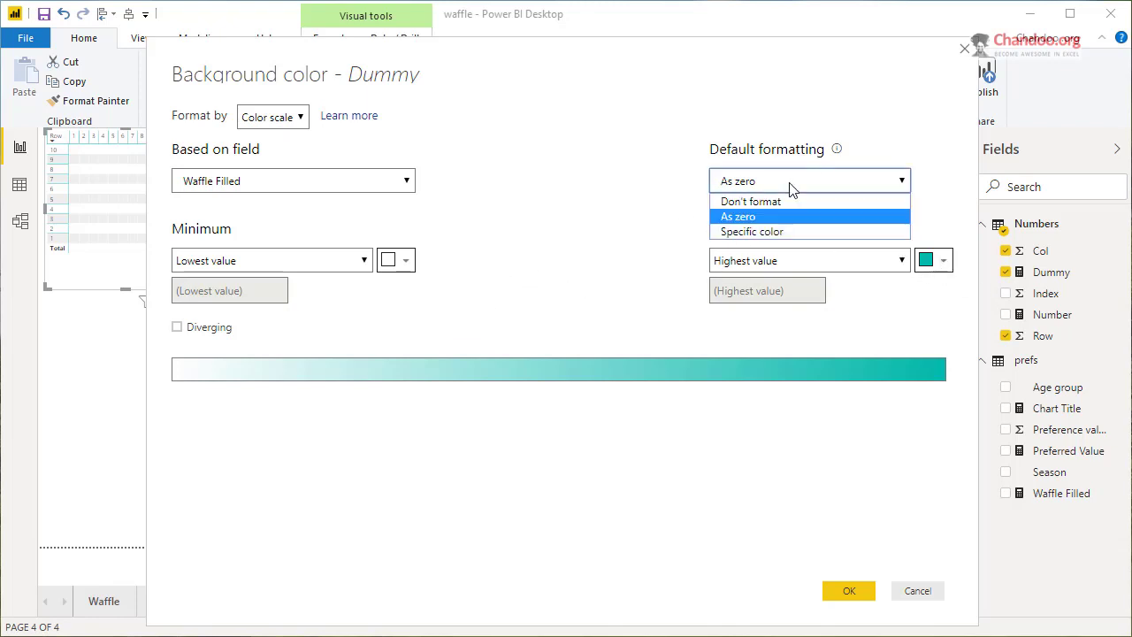
pyautogui.click(769, 201)
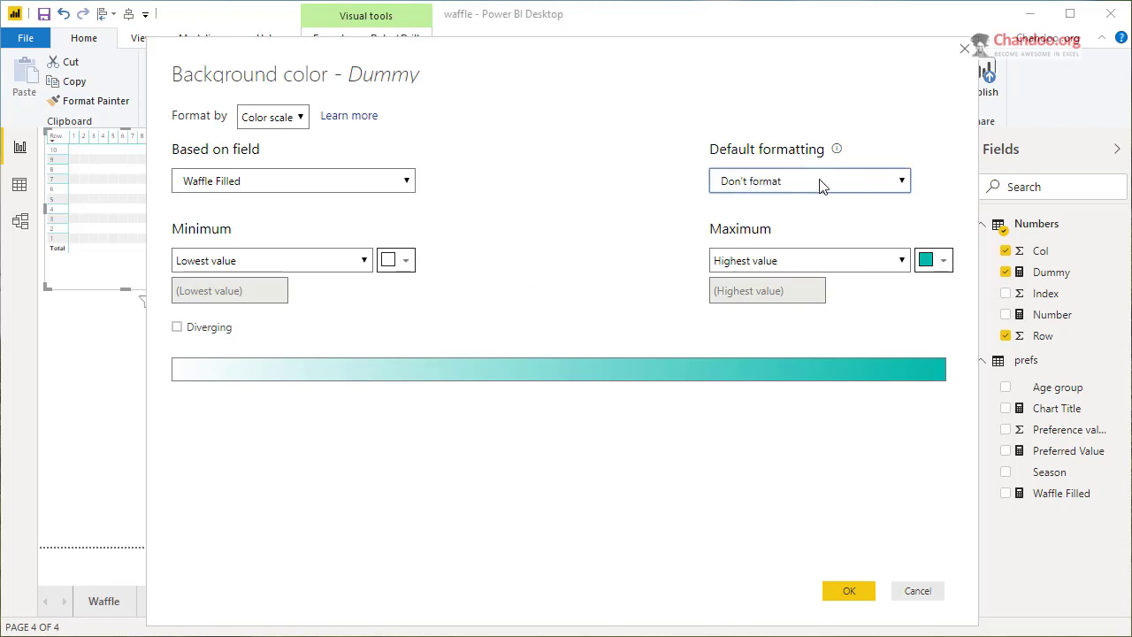
pyautogui.click(851, 593)
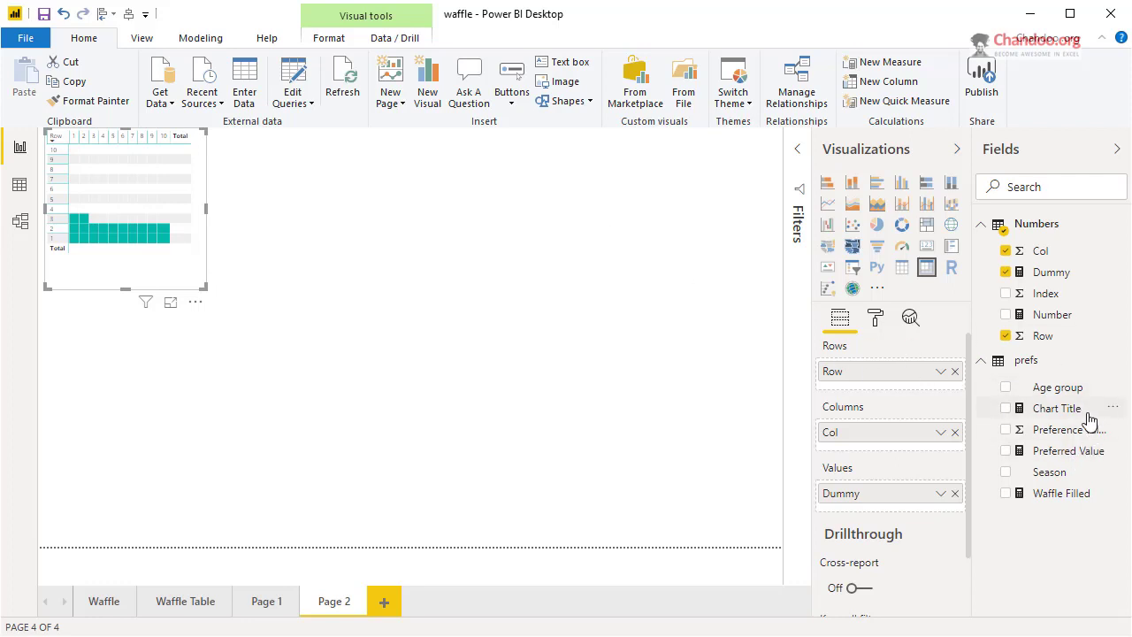
# Add Season above Row in the matrix rows and Age group above Col in the columns, and enlarge the matrix across the page
pyautogui.moveTo(1057, 478); pyautogui.dragTo(889, 364)
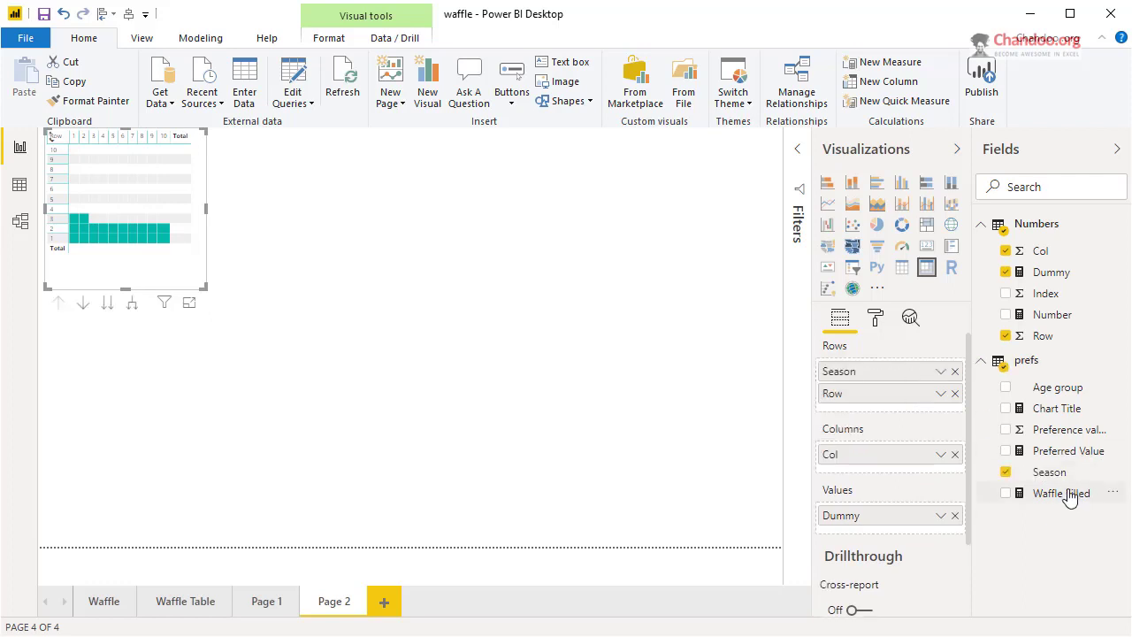
pyautogui.moveTo(916, 426); pyautogui.dragTo(902, 449)
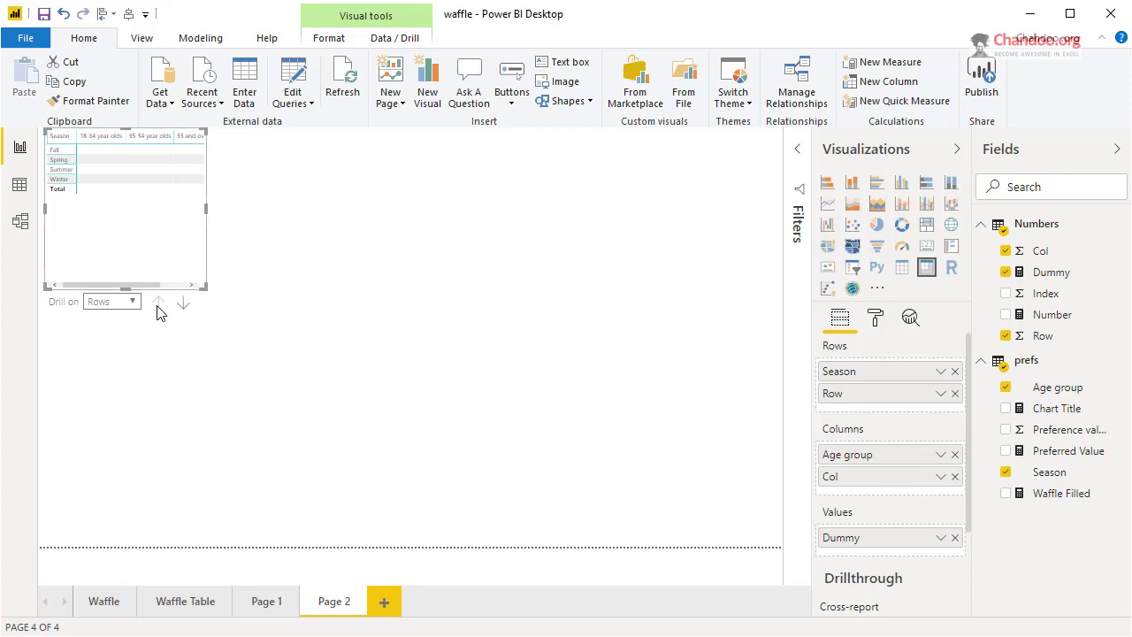
pyautogui.moveTo(196, 285); pyautogui.dragTo(719, 525)
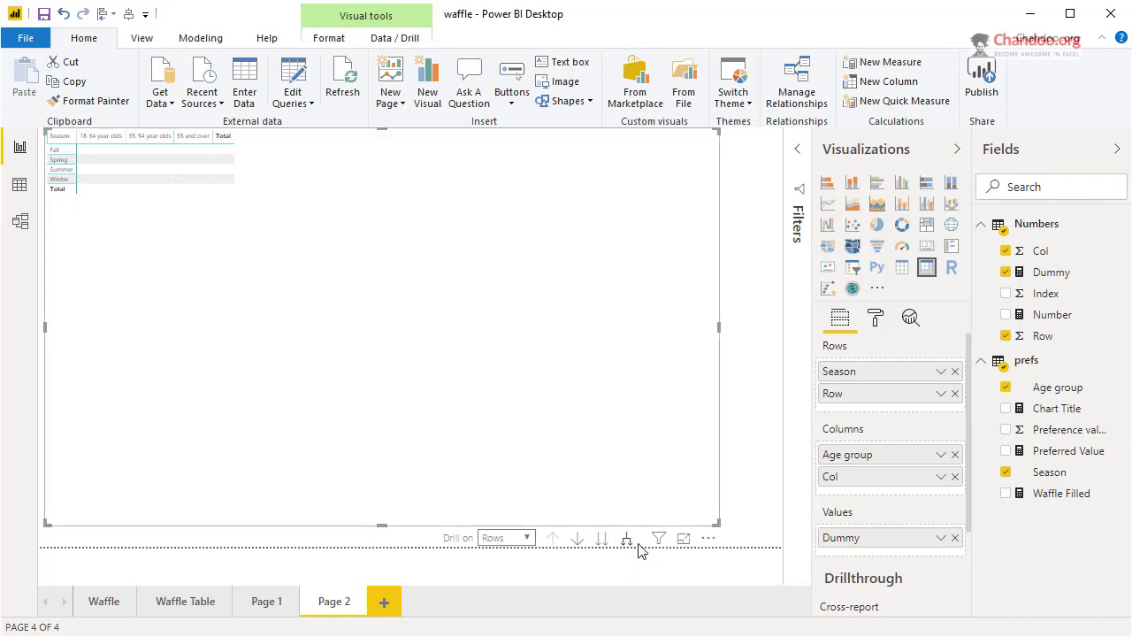
# Expand the matrix down one level on both rows and columns to show Row within Season and Col within Age group
pyautogui.click(626, 539)
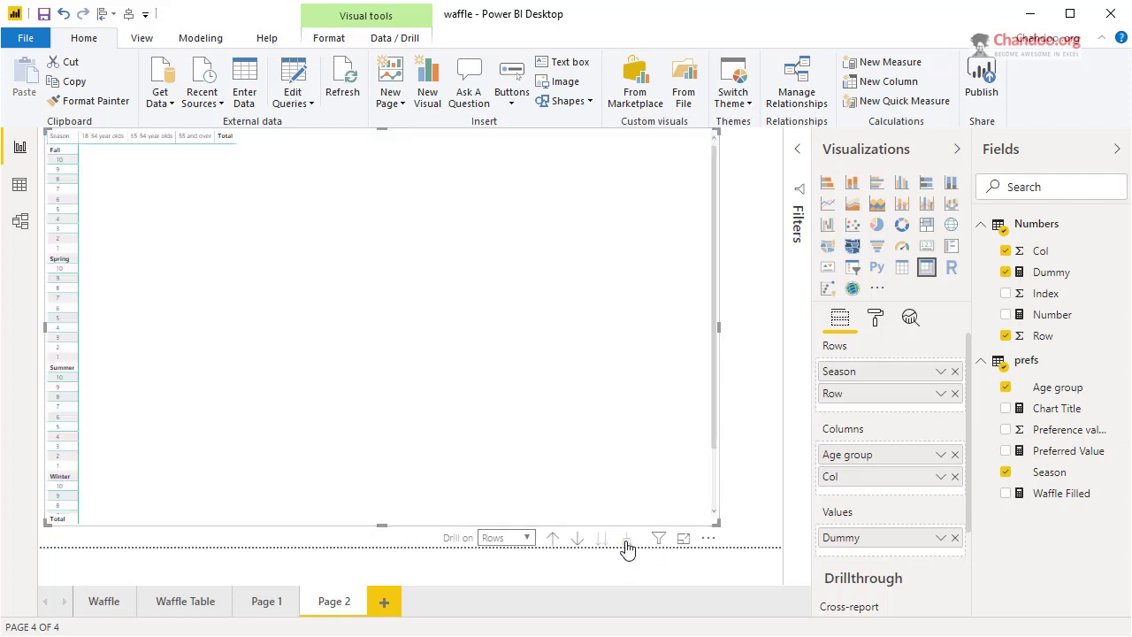
pyautogui.click(518, 538)
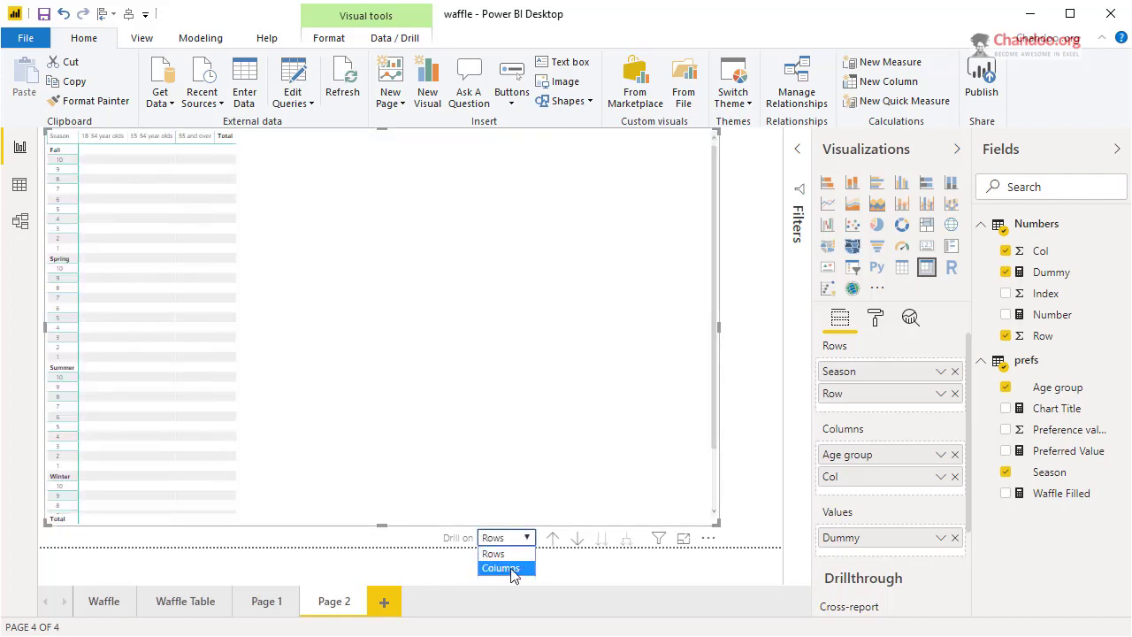
pyautogui.click(508, 569)
pyautogui.click(625, 541)
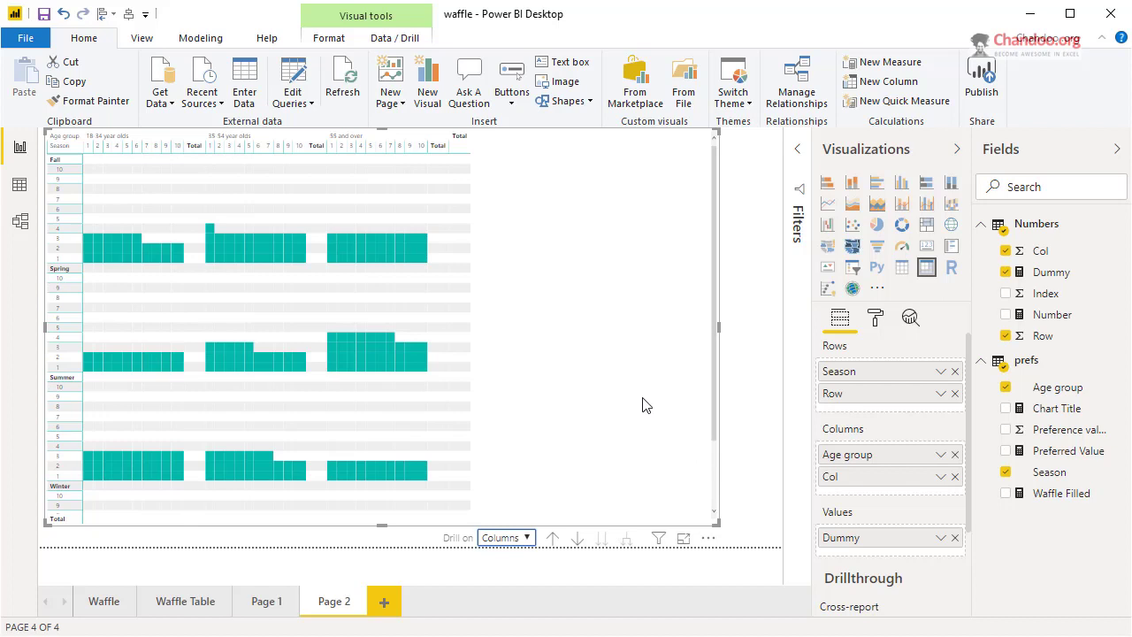
# Examine the matrix waffles for each season and age group, from Fall down to Winter
pyautogui.scroll(-3, 495, 397)
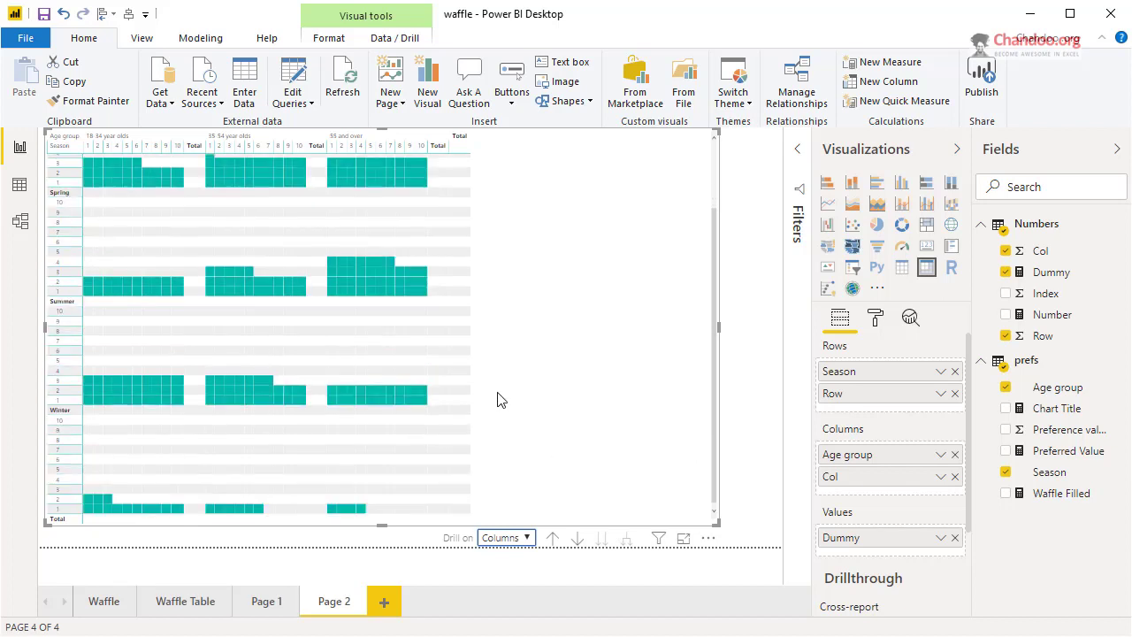
pyautogui.scroll(3, 498, 400)
pyautogui.scroll(-3, 429, 280)
pyautogui.scroll(2, 428, 280)
pyautogui.scroll(1, 429, 285)
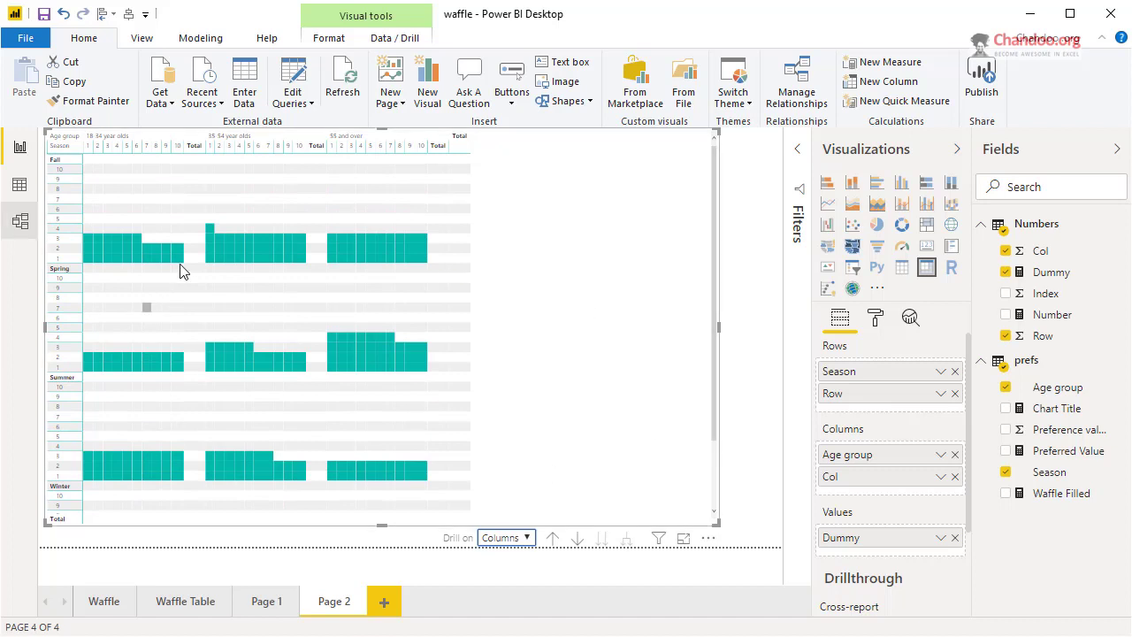
pyautogui.scroll(-3, 61, 442)
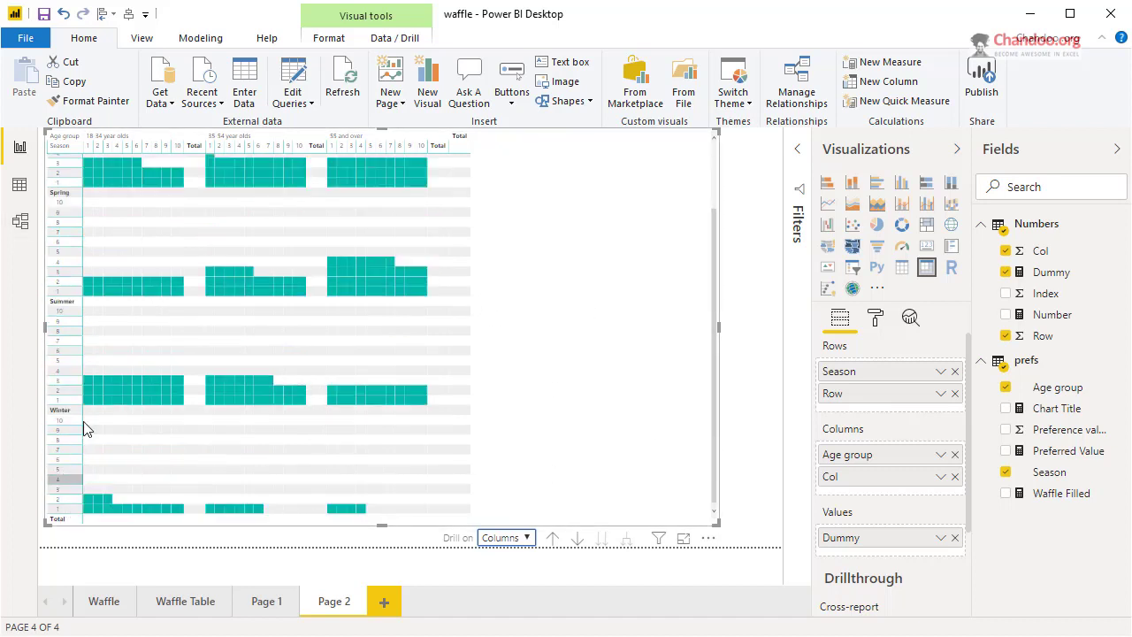
pyautogui.scroll(3, 282, 338)
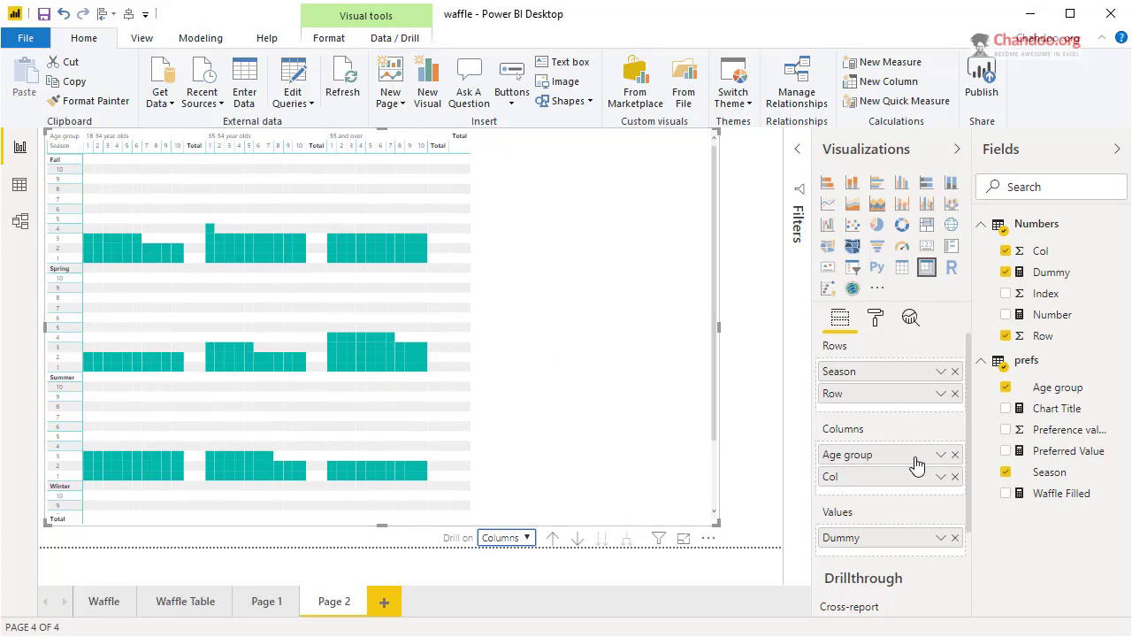
# Swap Age group into the matrix rows and Season into the columns, and expand the columns down to Col
pyautogui.moveTo(884, 455); pyautogui.dragTo(888, 378)
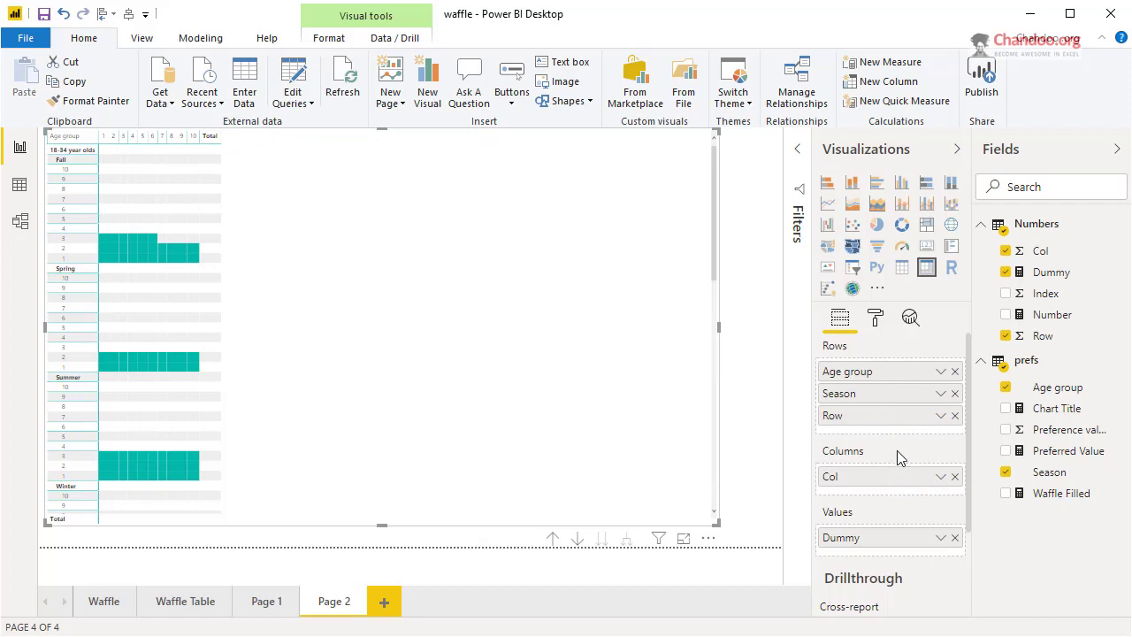
pyautogui.moveTo(886, 399); pyautogui.dragTo(895, 469)
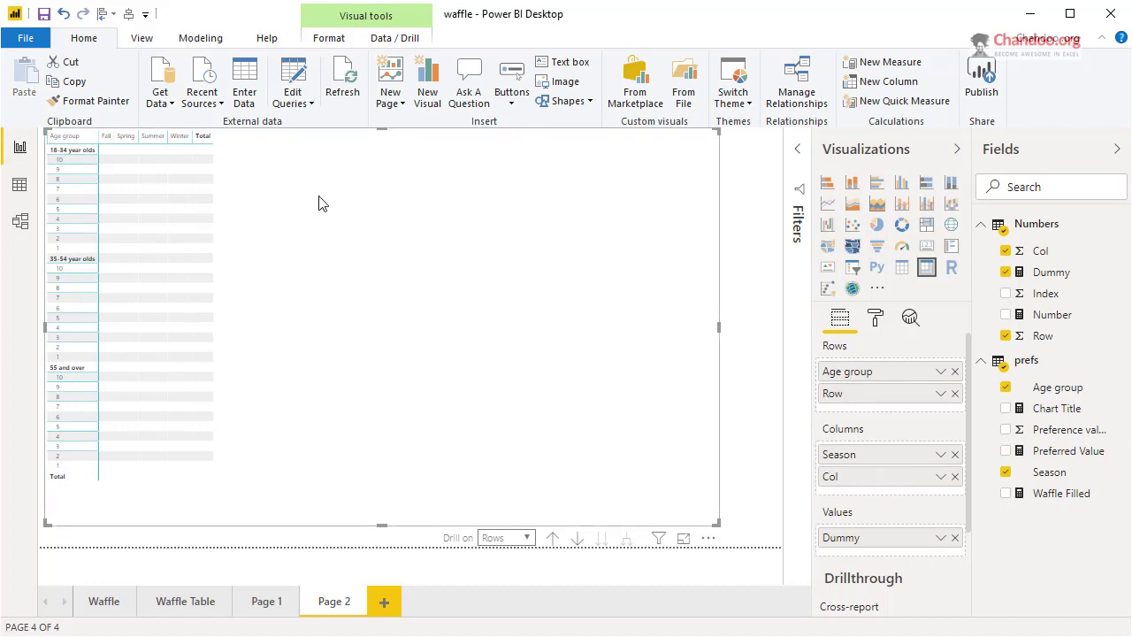
pyautogui.click(527, 538)
pyautogui.click(492, 569)
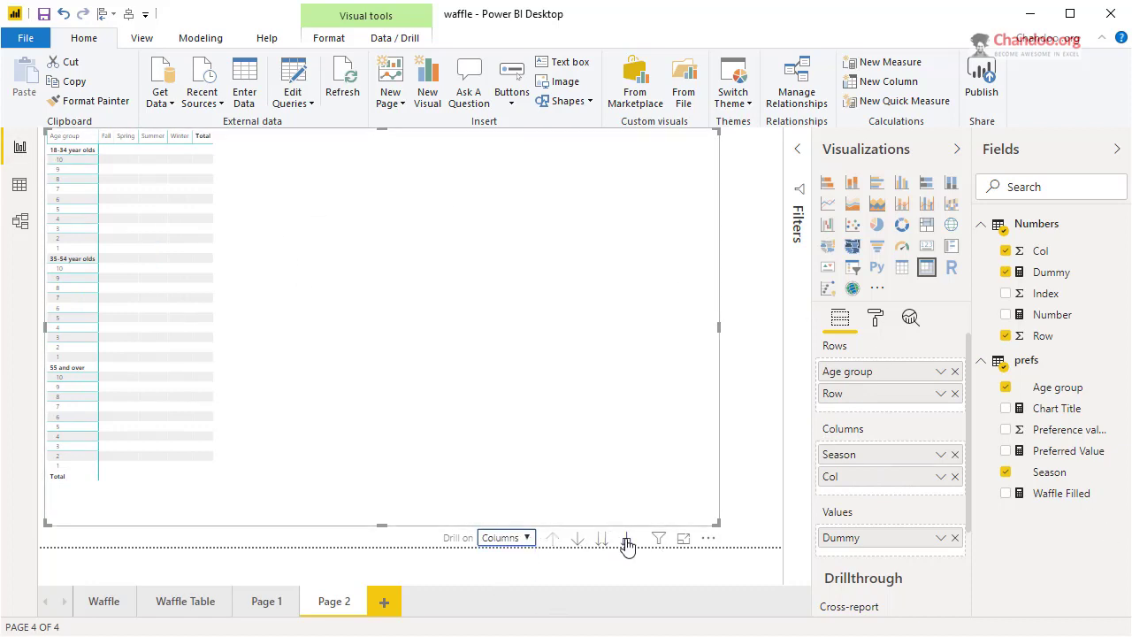
pyautogui.click(627, 541)
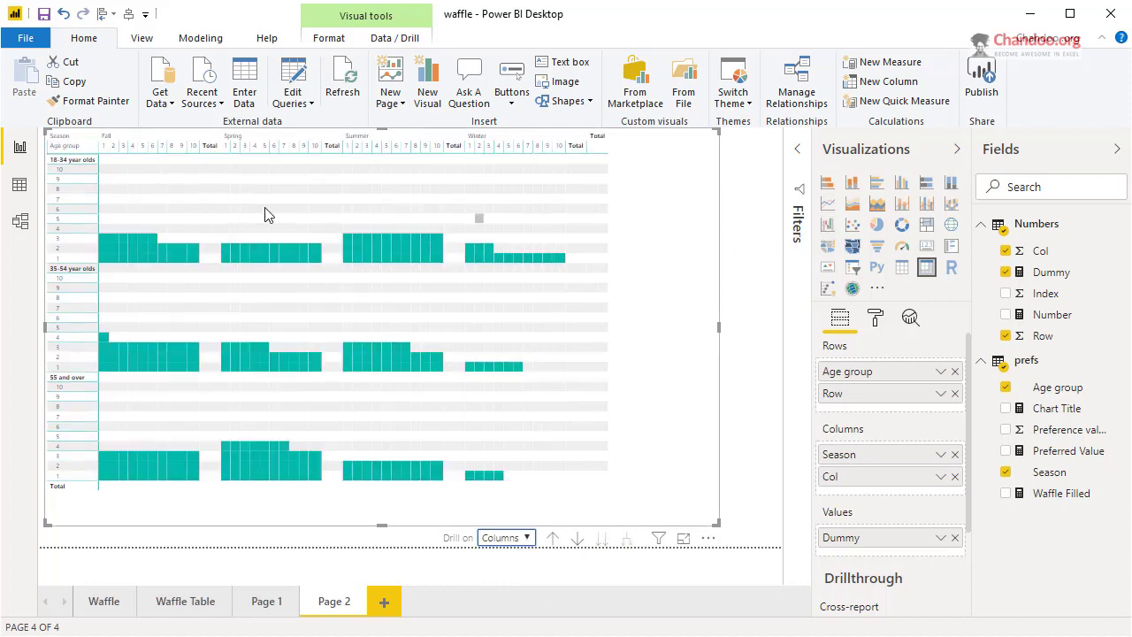
# Return to the Waffle report page
pyautogui.click(104, 602)
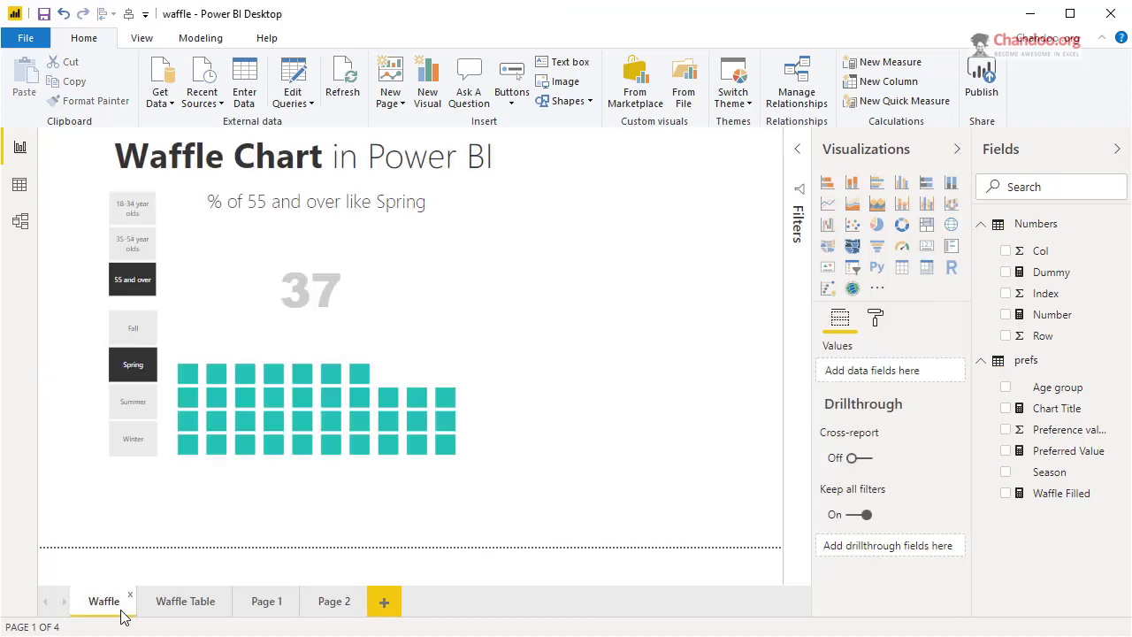